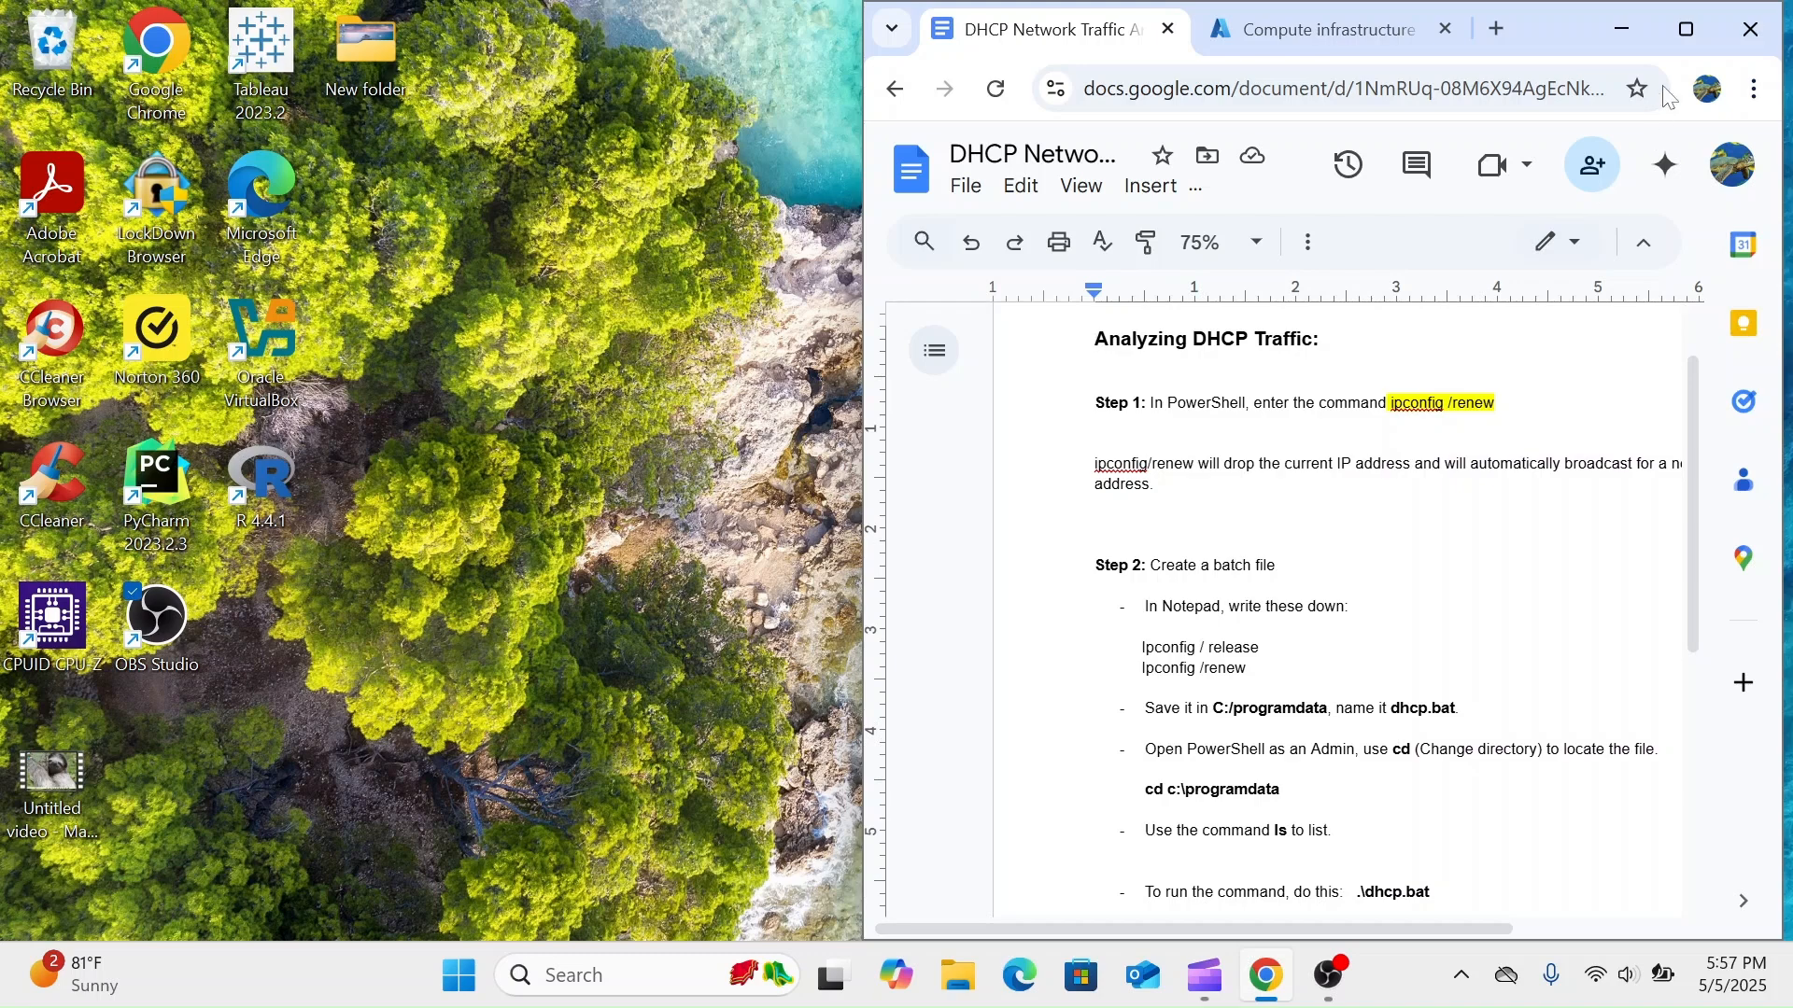
- Maximize the browser window and review the DHCP traffic analysis instructions, from the ipconfig /renew command through the batch file to the Wireshark step
left_click(1683, 38)
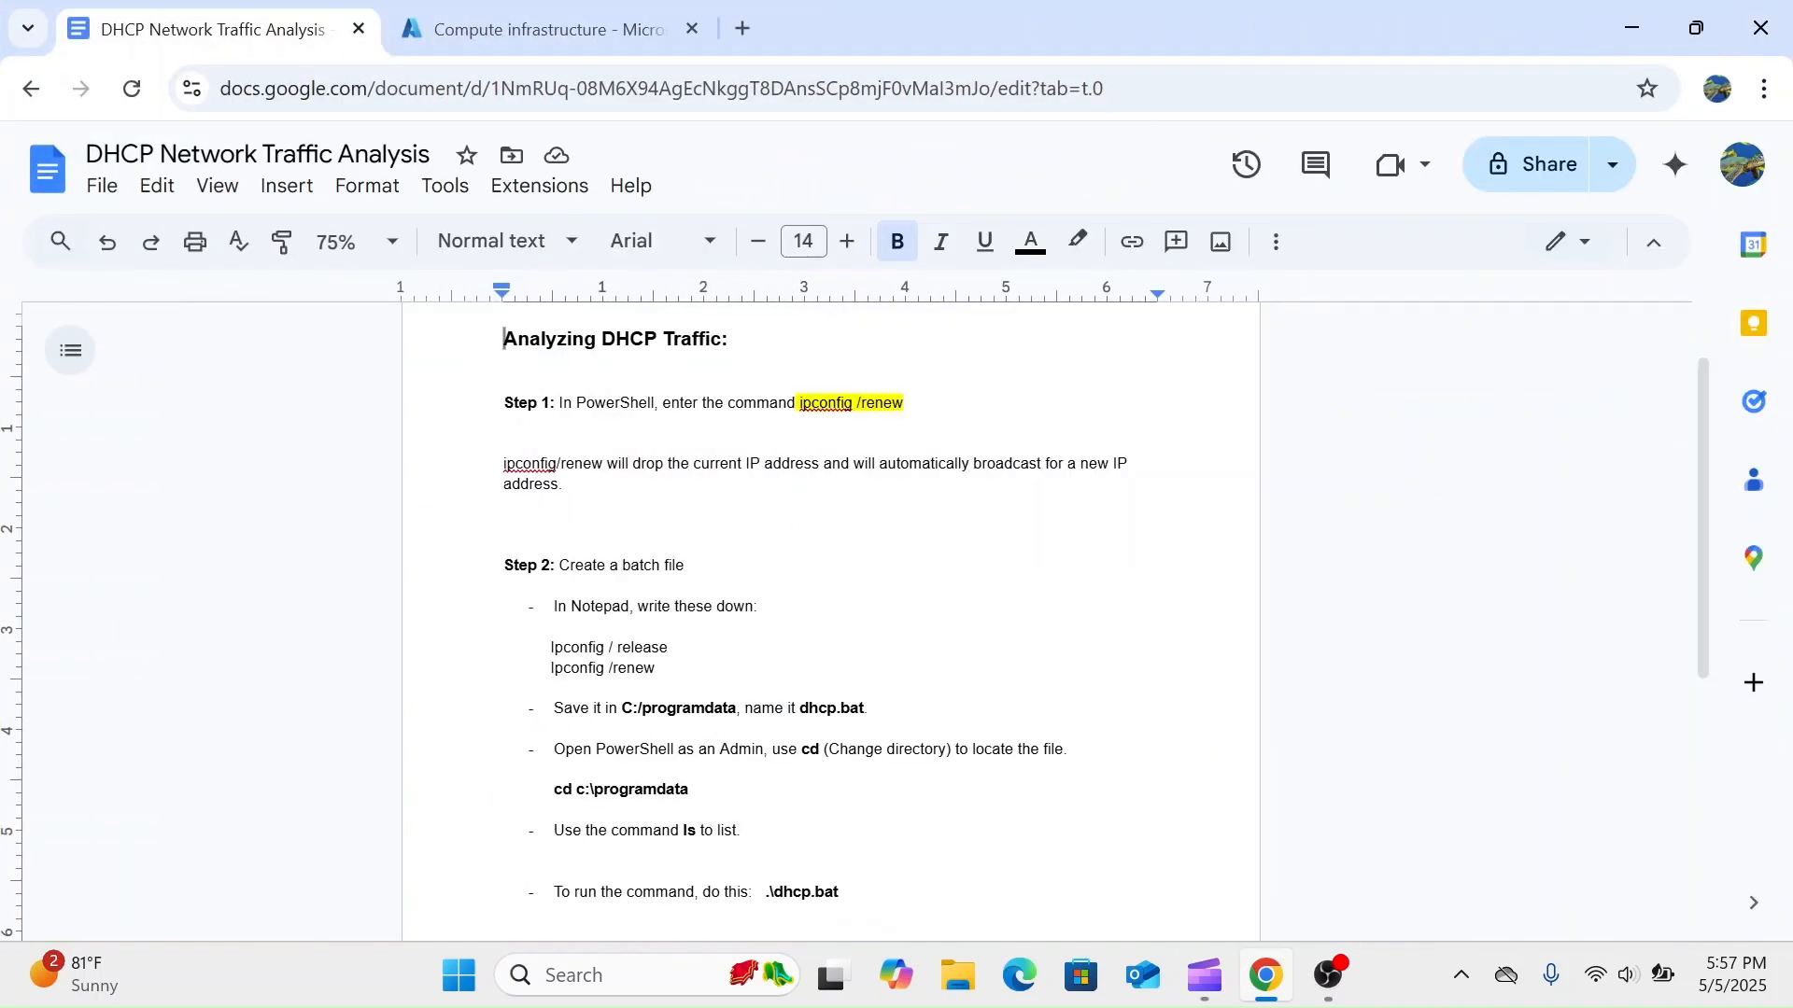
left_click_drag(657, 339, 601, 339)
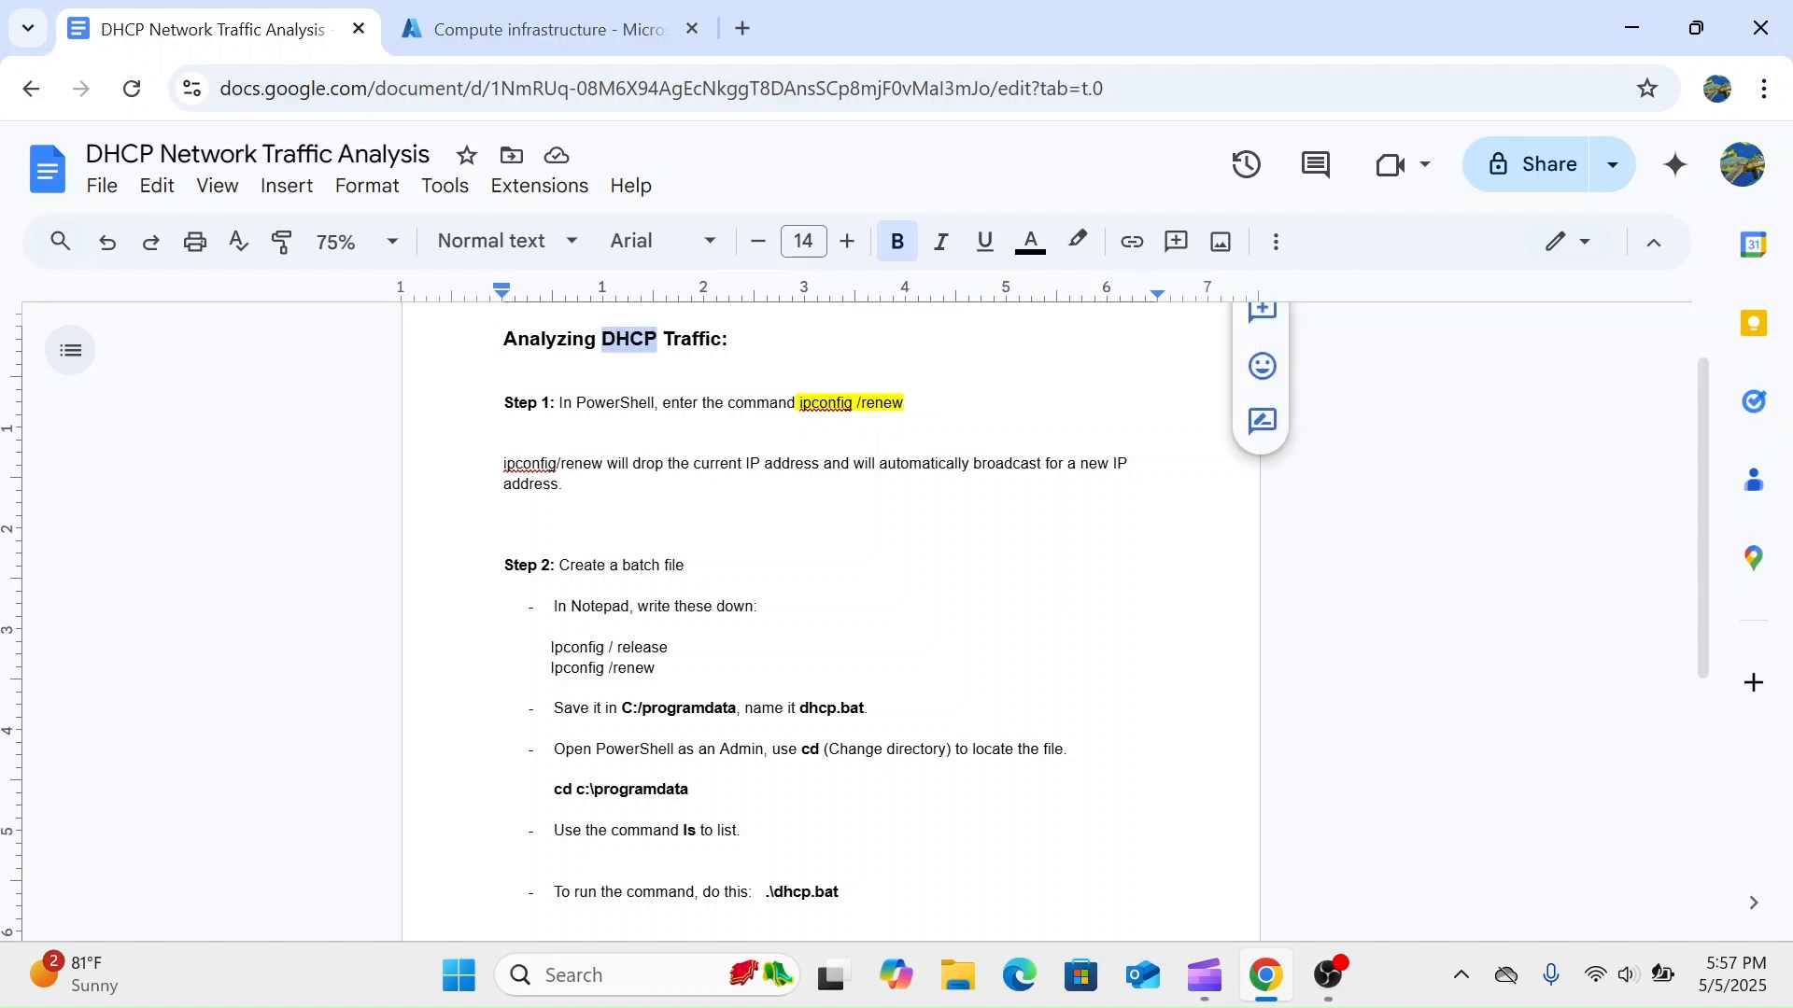
left_click(736, 339)
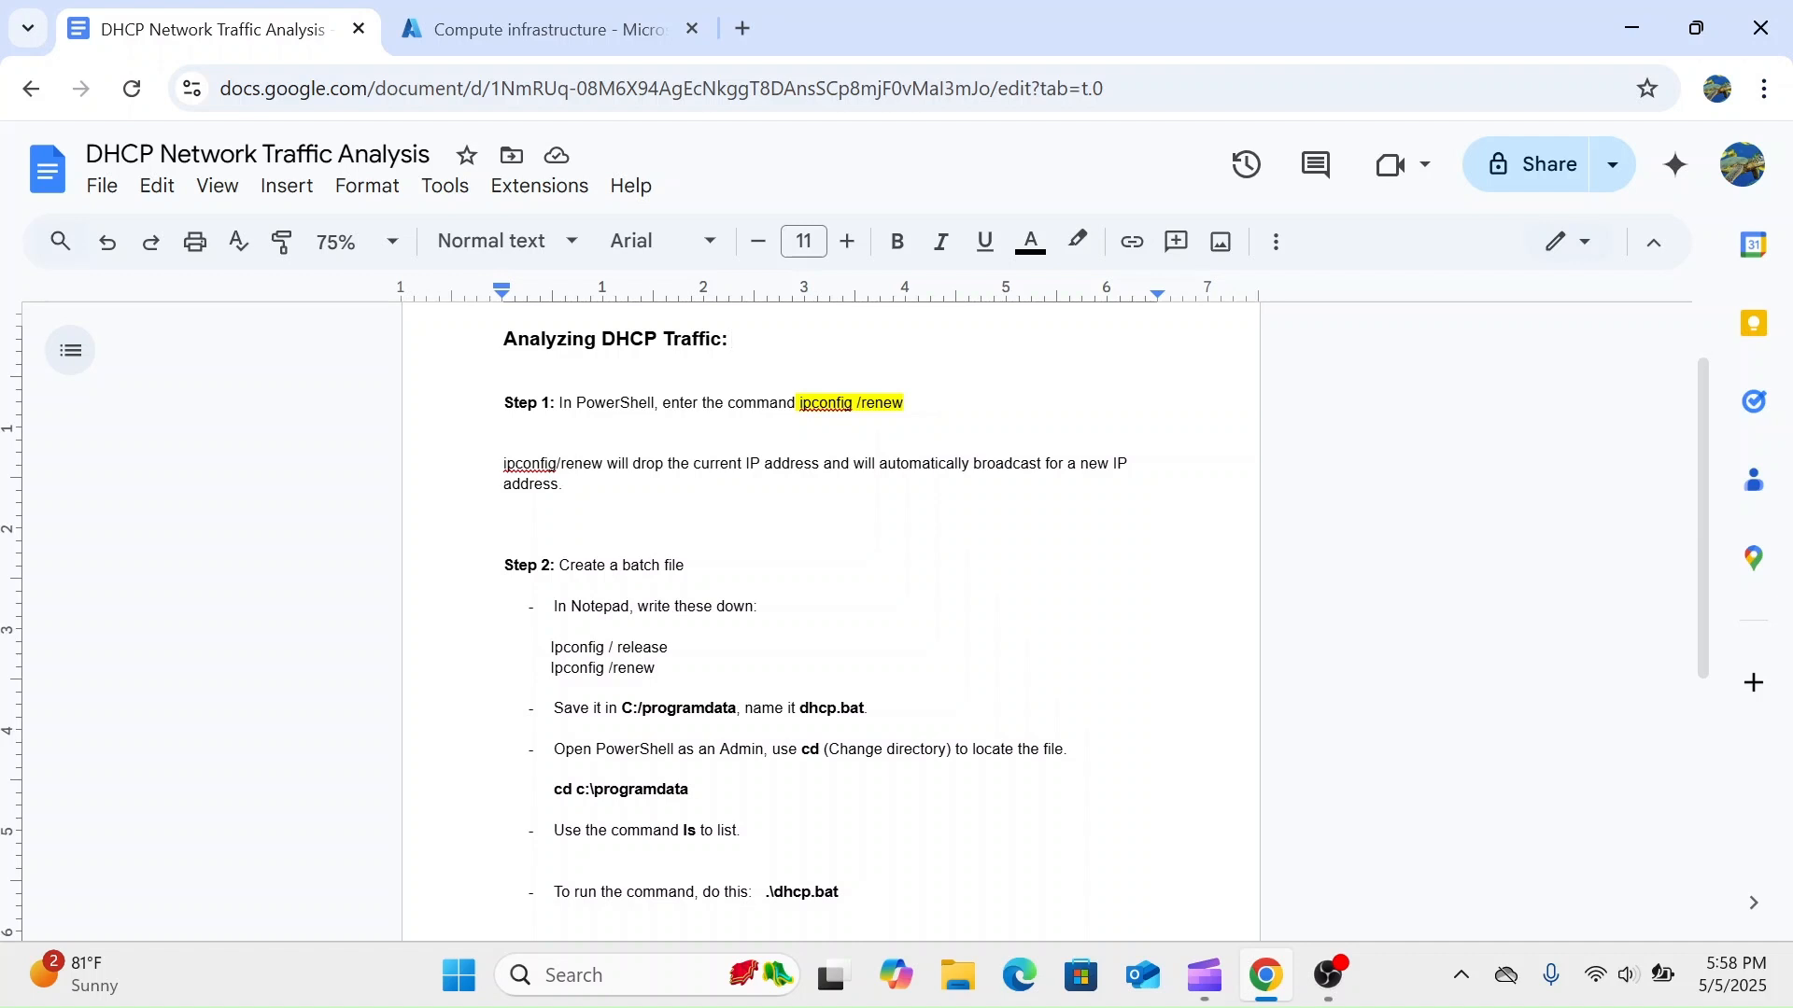
scroll(831, 606, "down", 5)
scroll(831, 607, "up", 1)
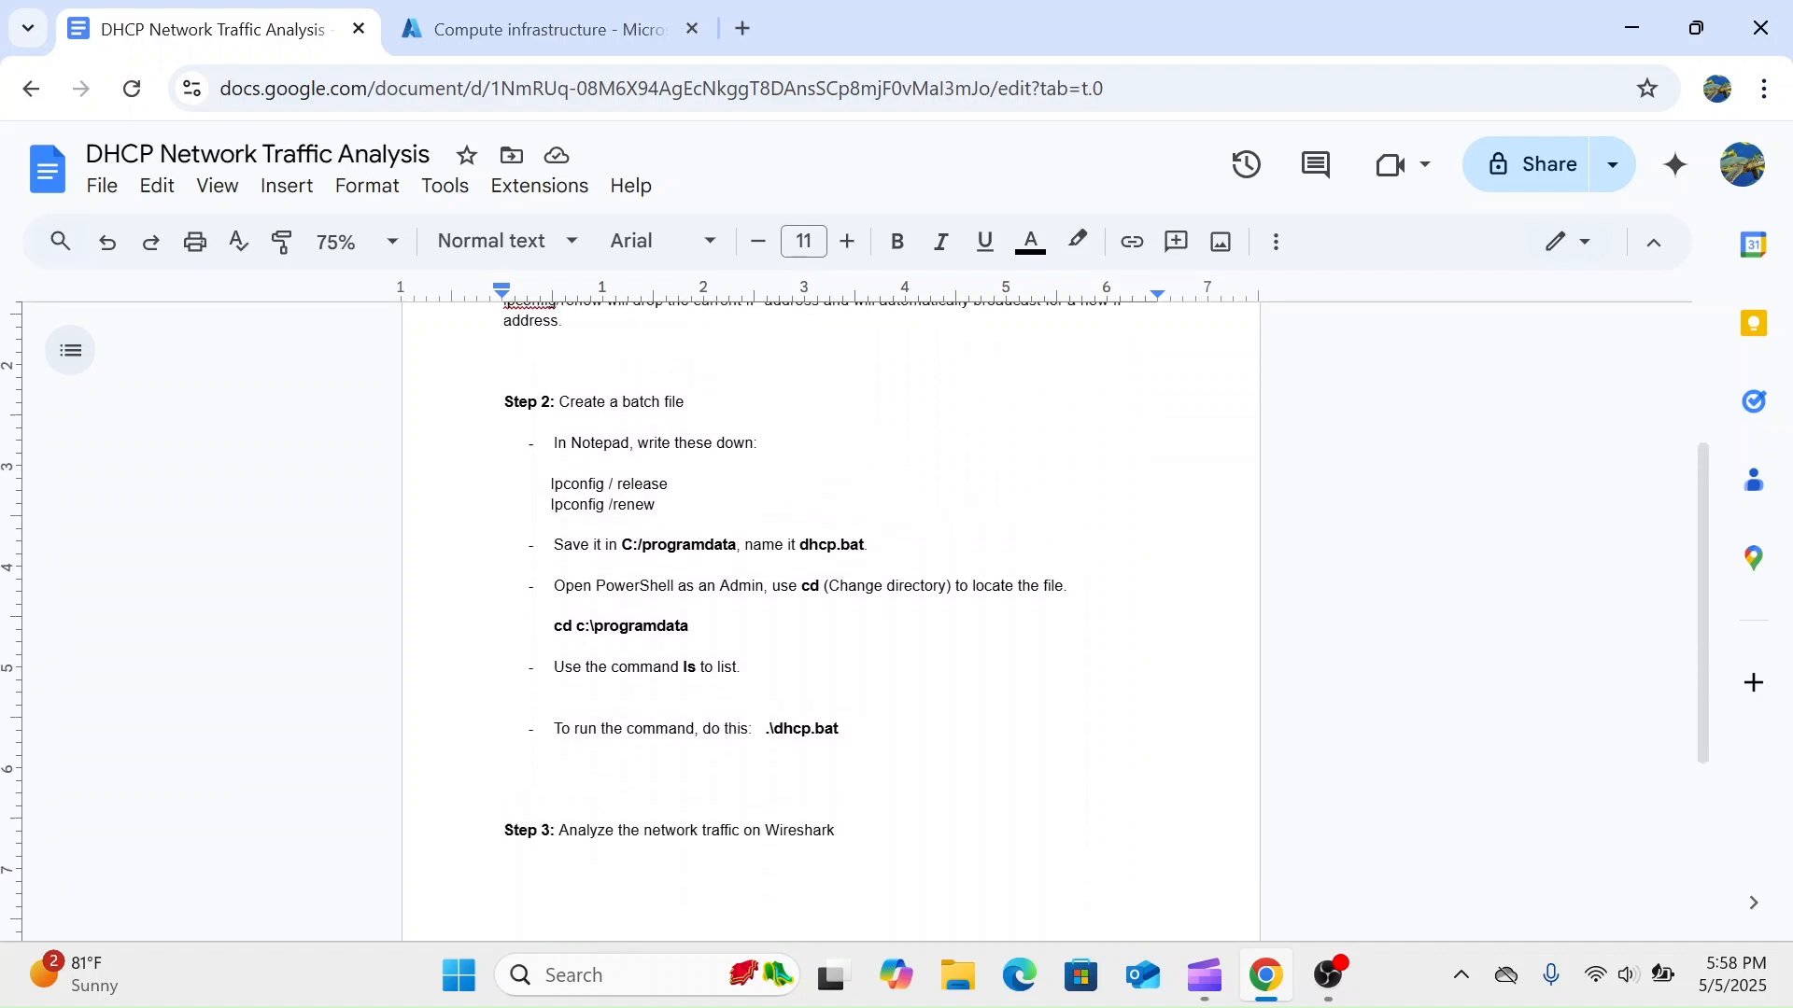
scroll(831, 607, "up", 1)
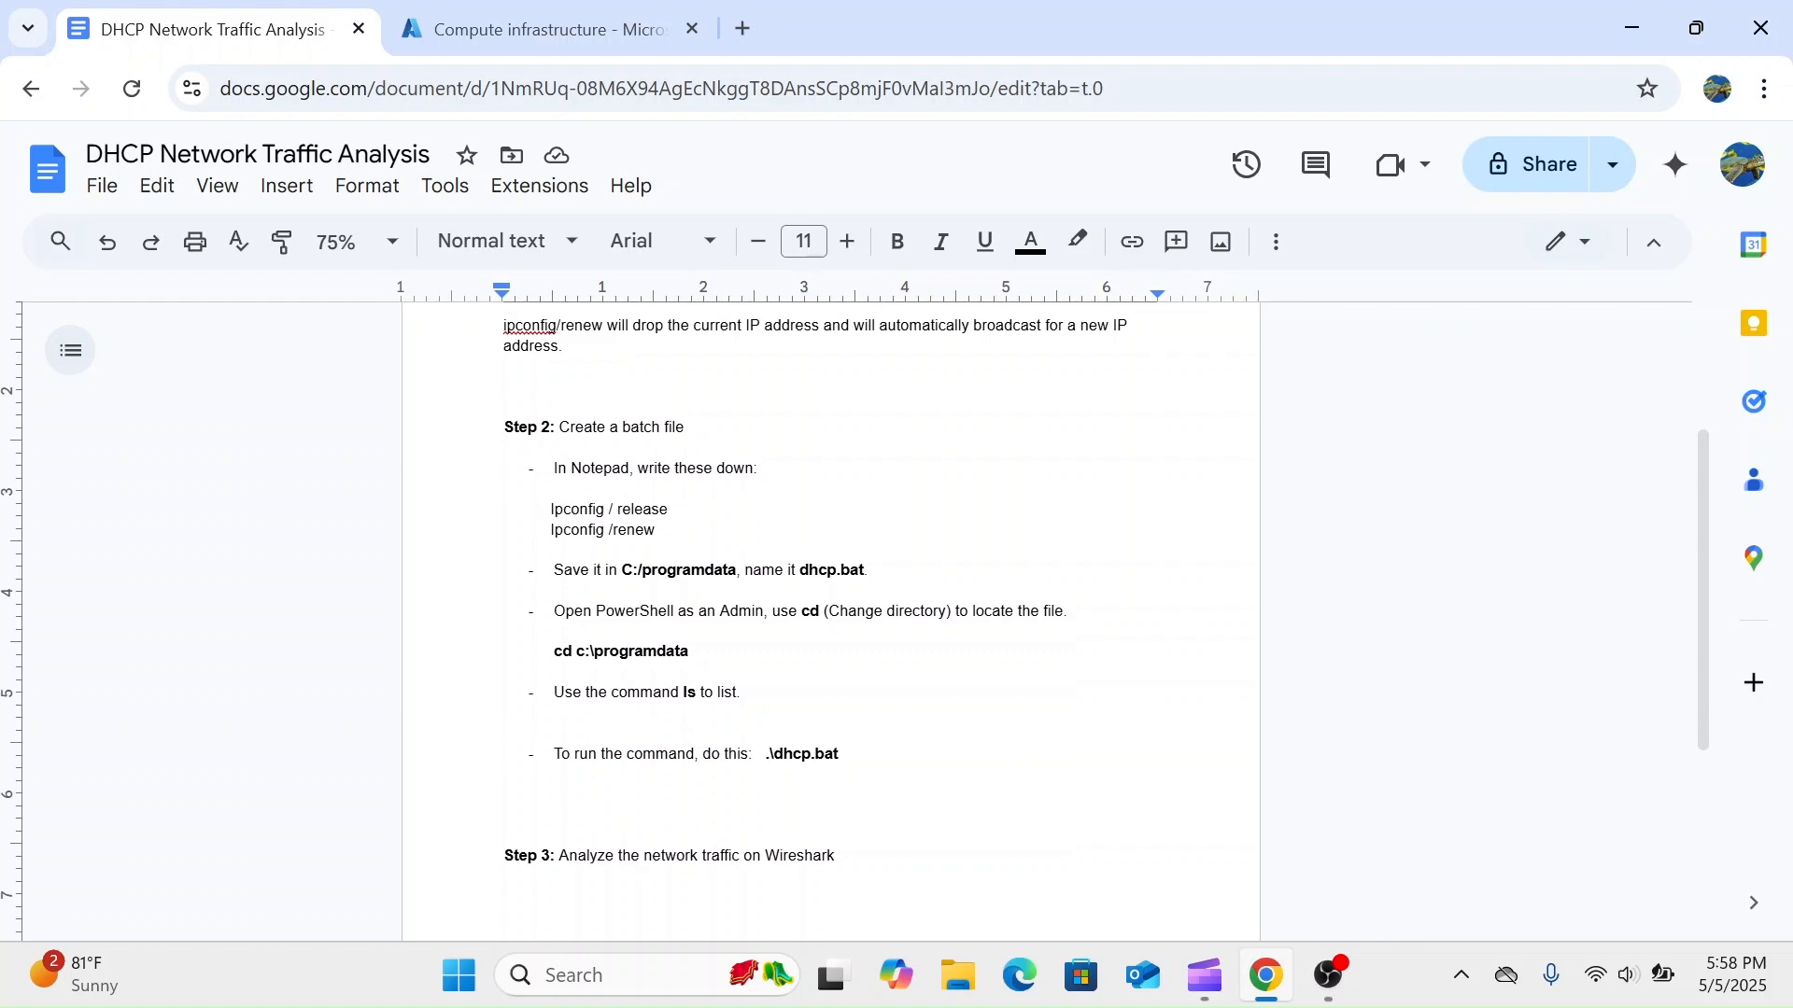
scroll(831, 607, "up", 4)
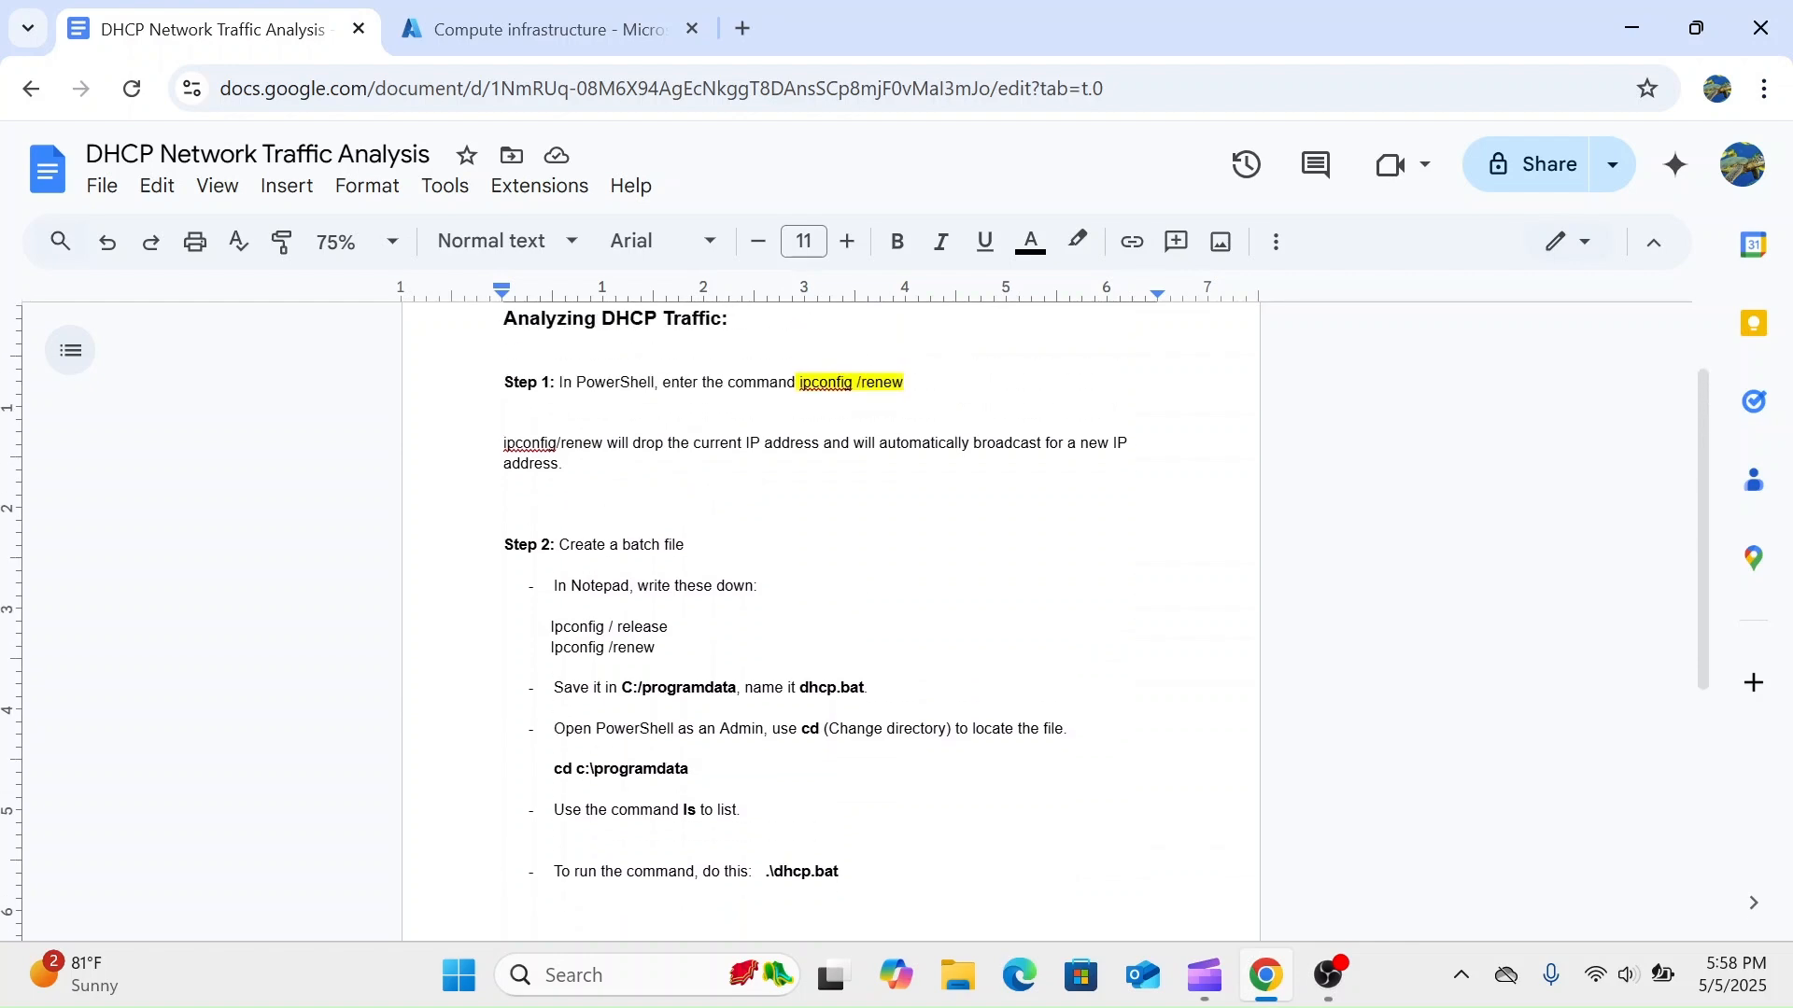
left_click(545, 9)
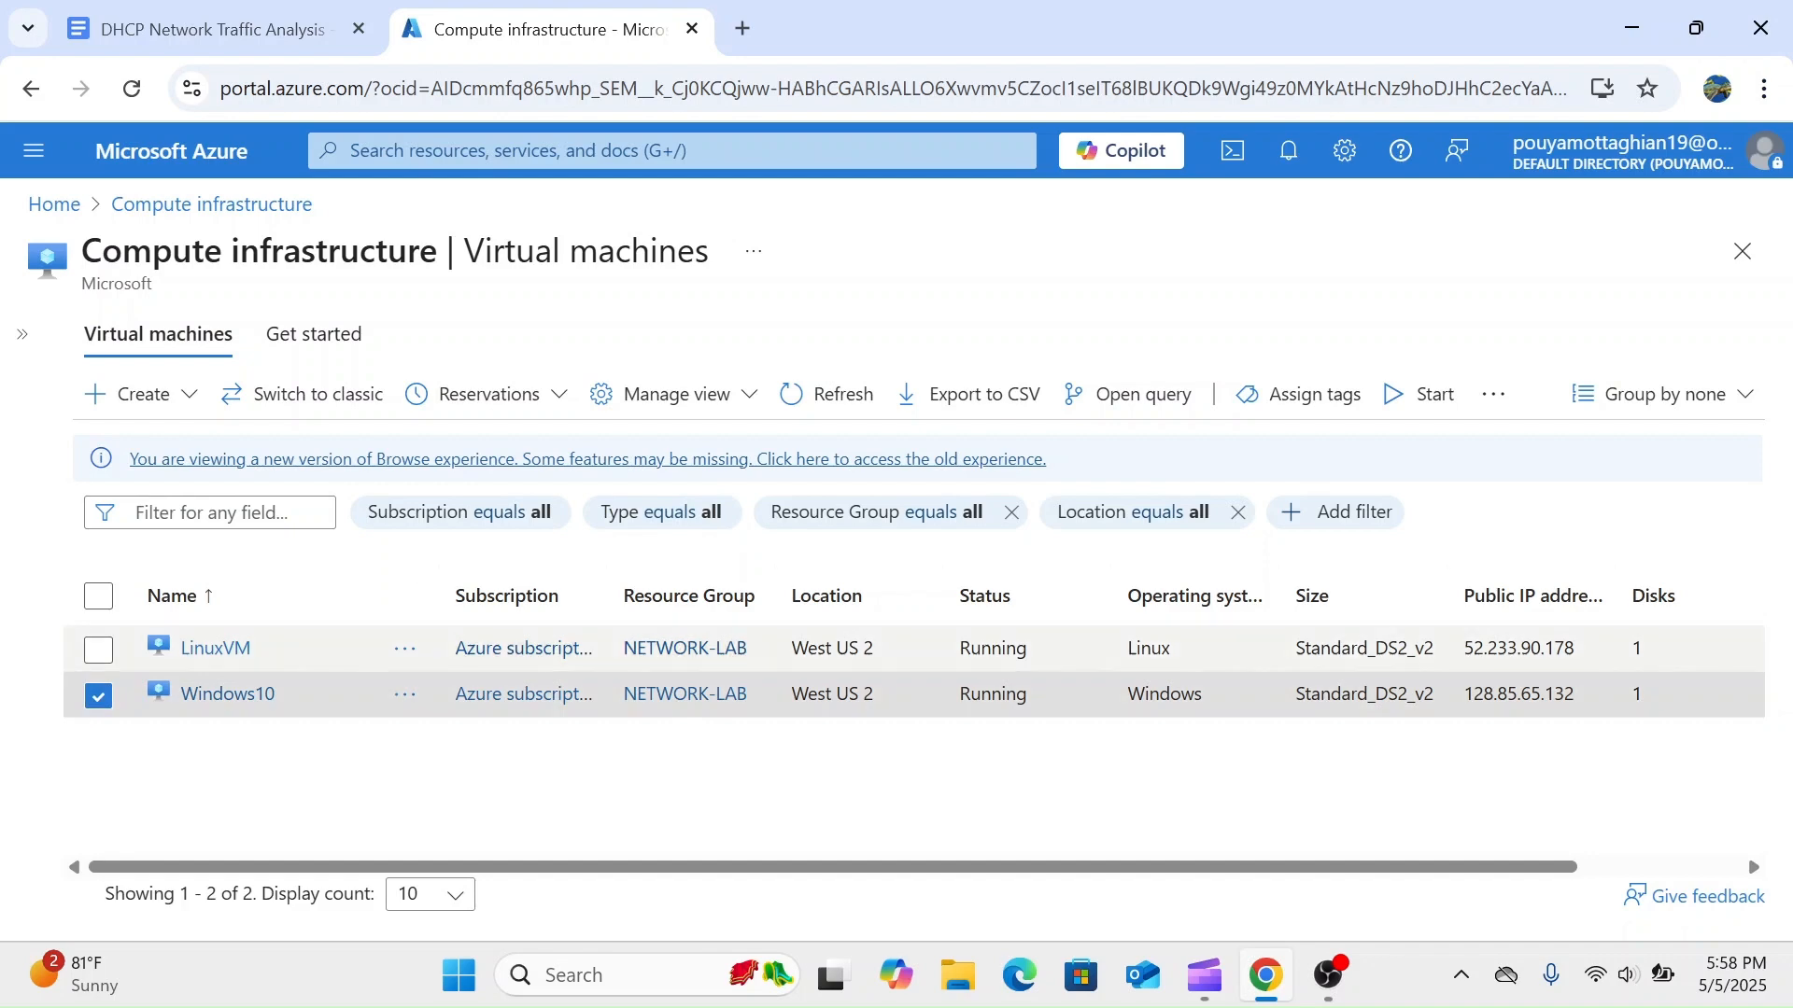
left_click(247, 12)
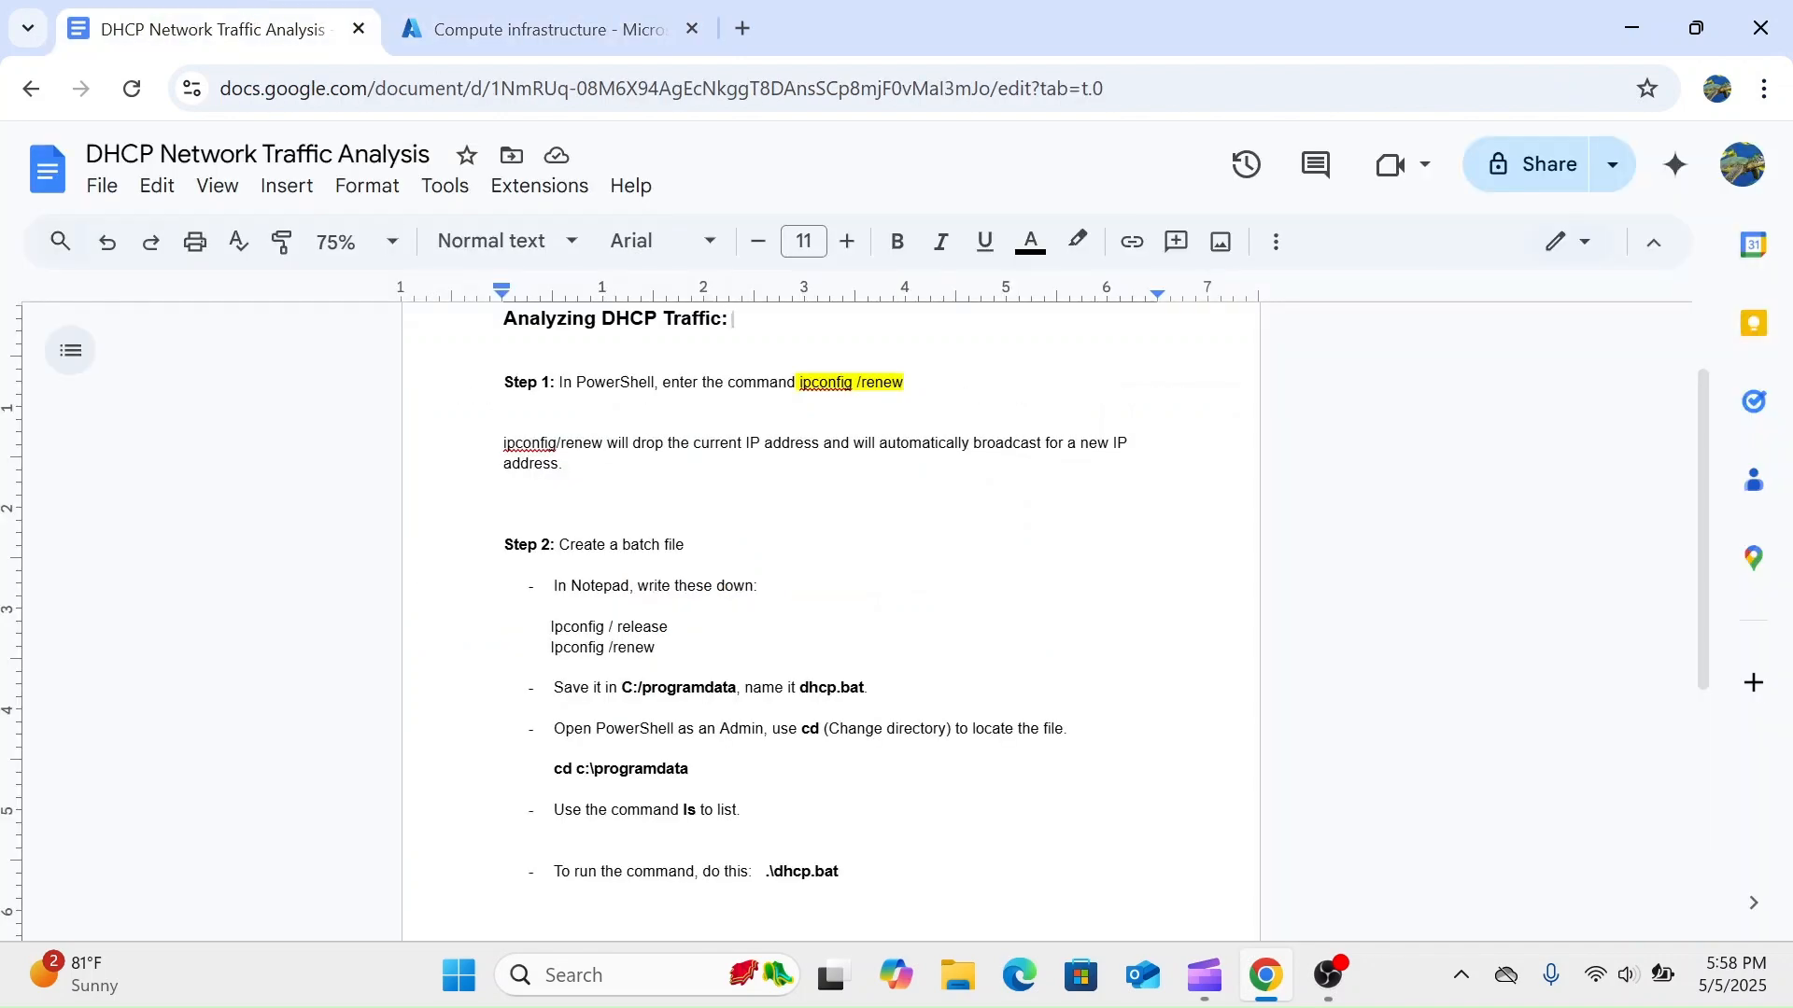
scroll(831, 622, "up", 1)
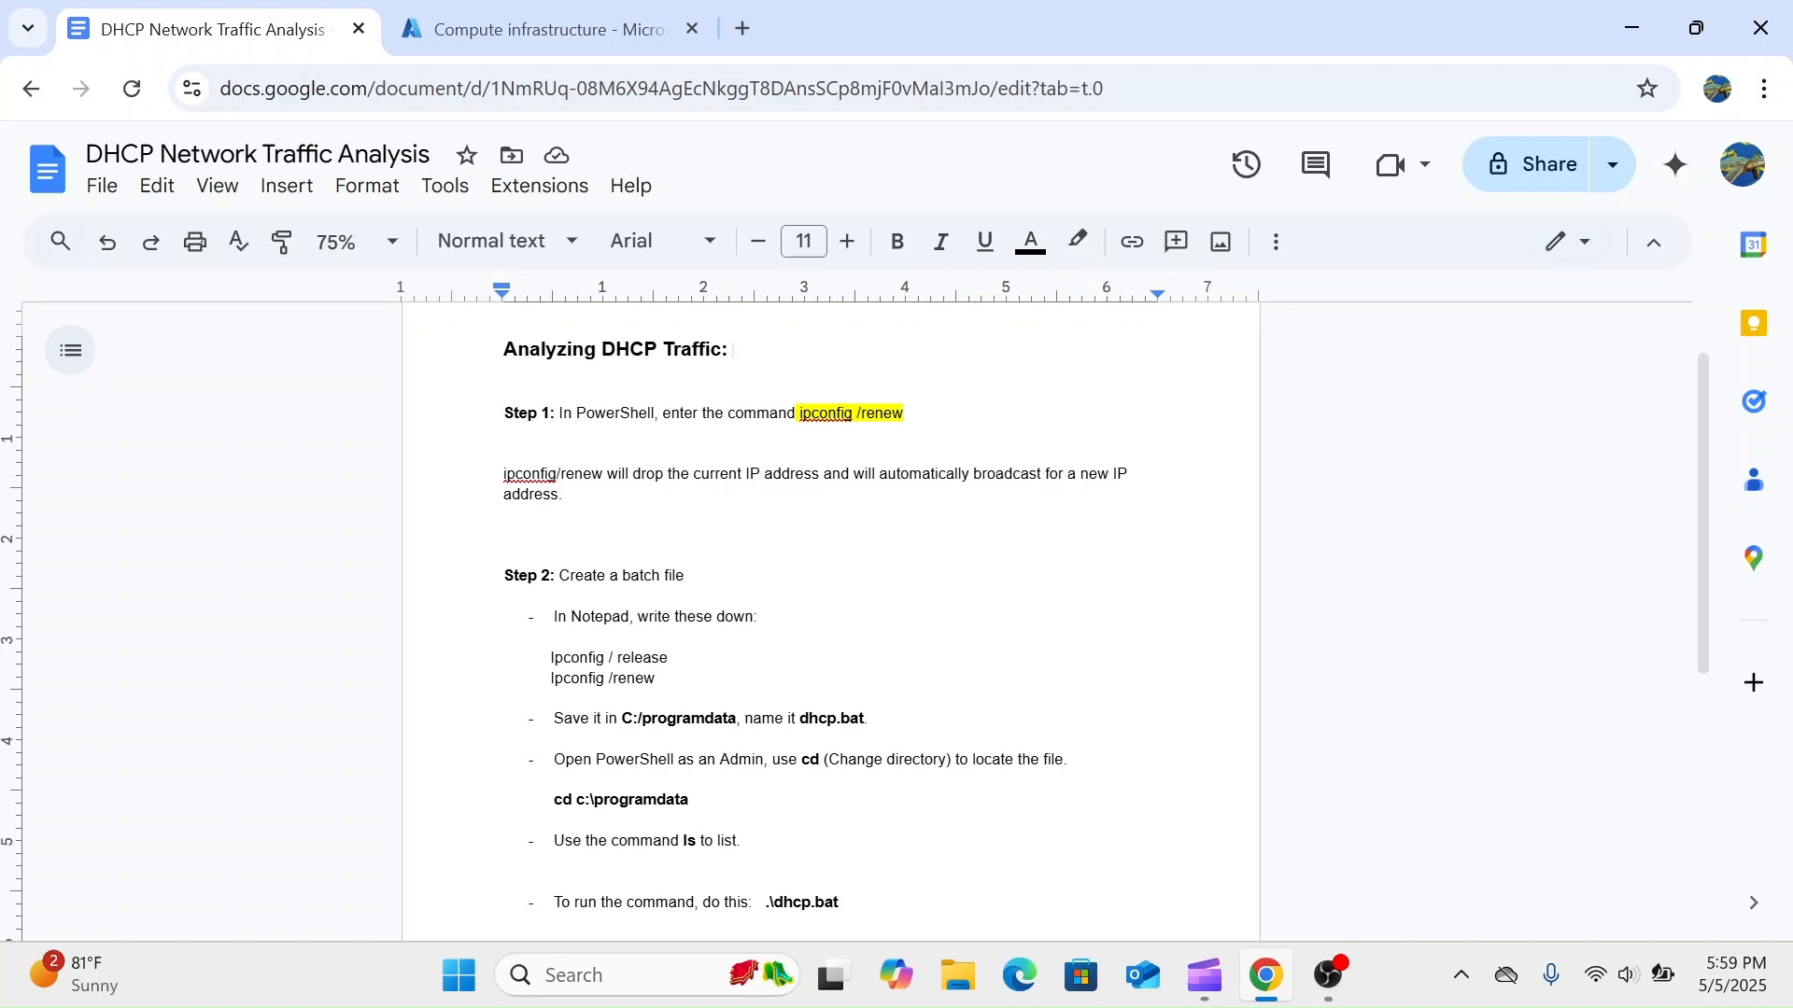
scroll(831, 616, "down", 1)
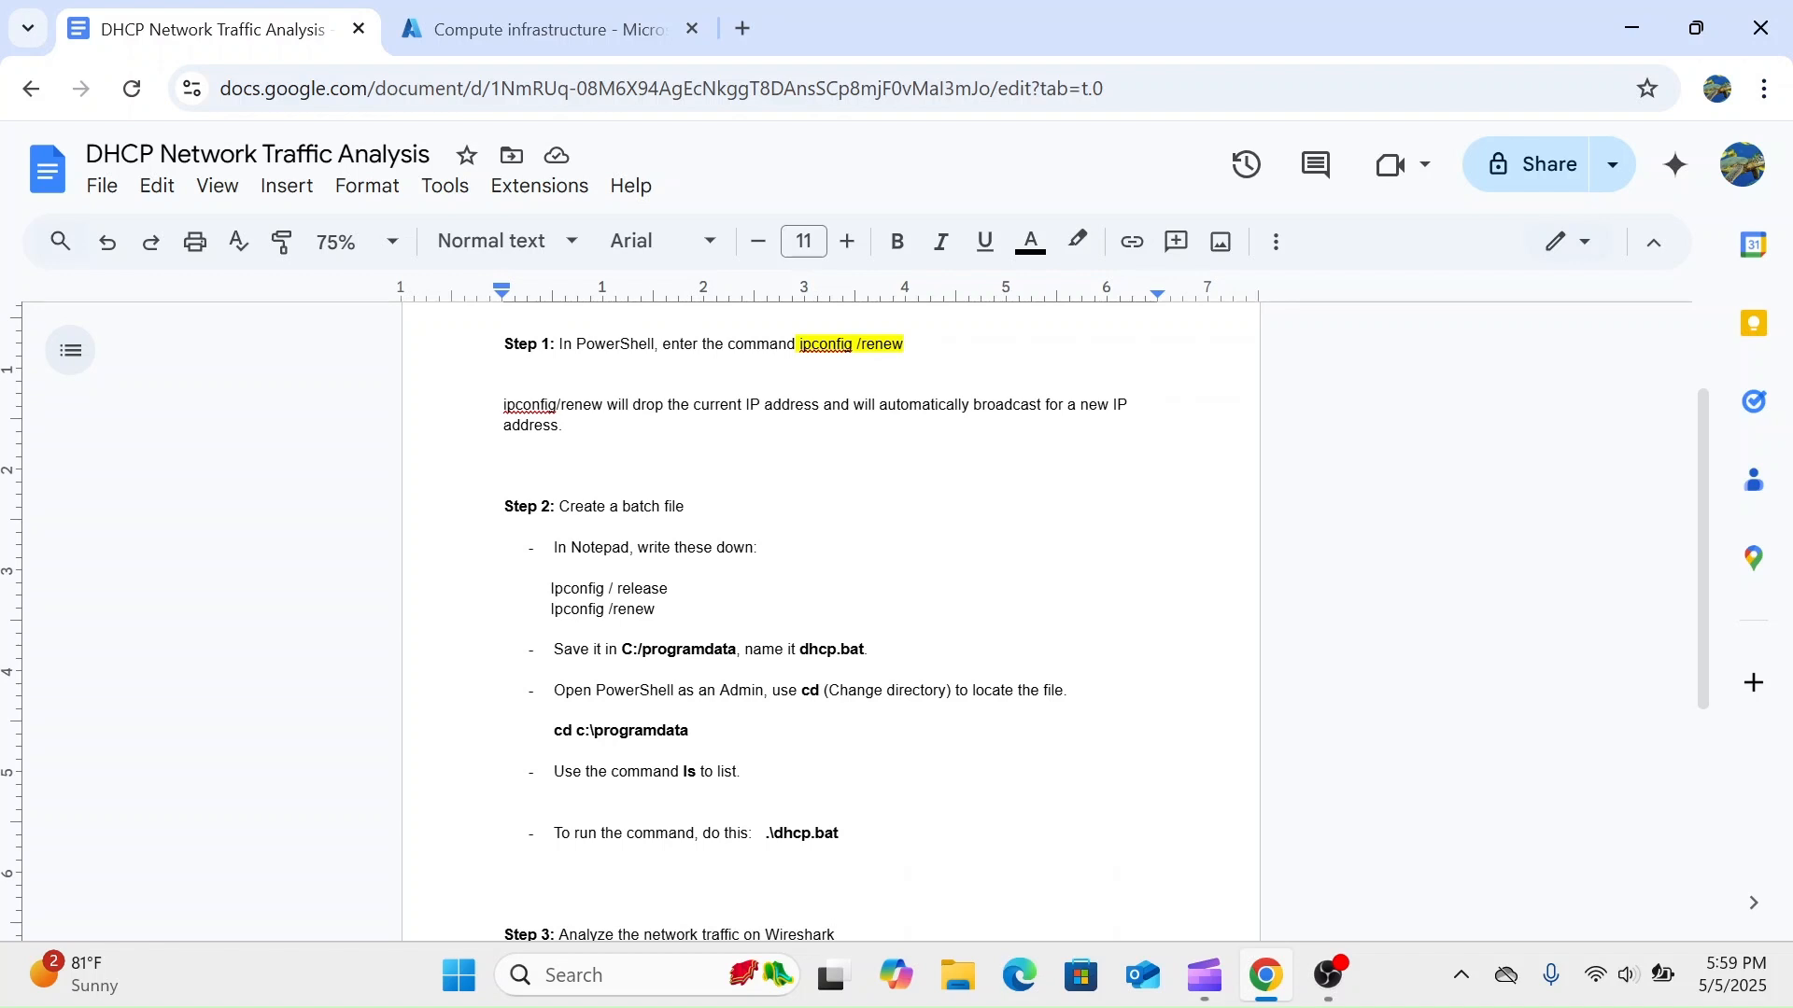
scroll(831, 616, "down", 1)
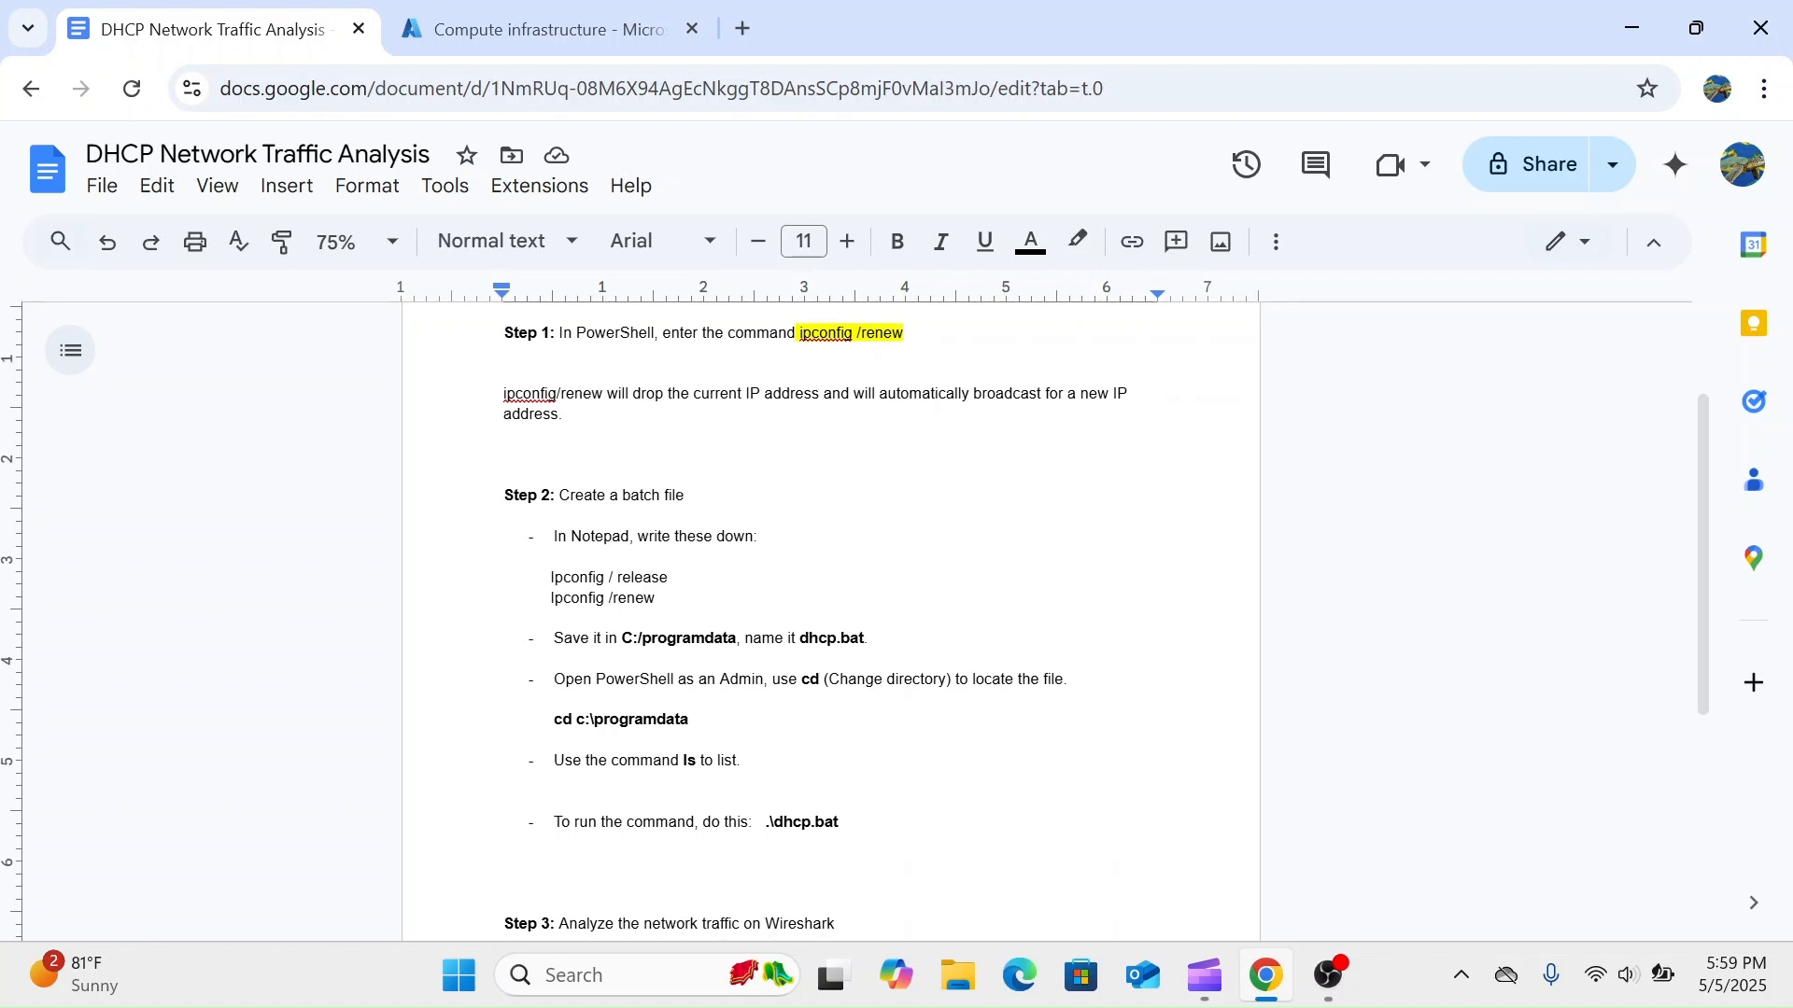
scroll(831, 616, "down", 2)
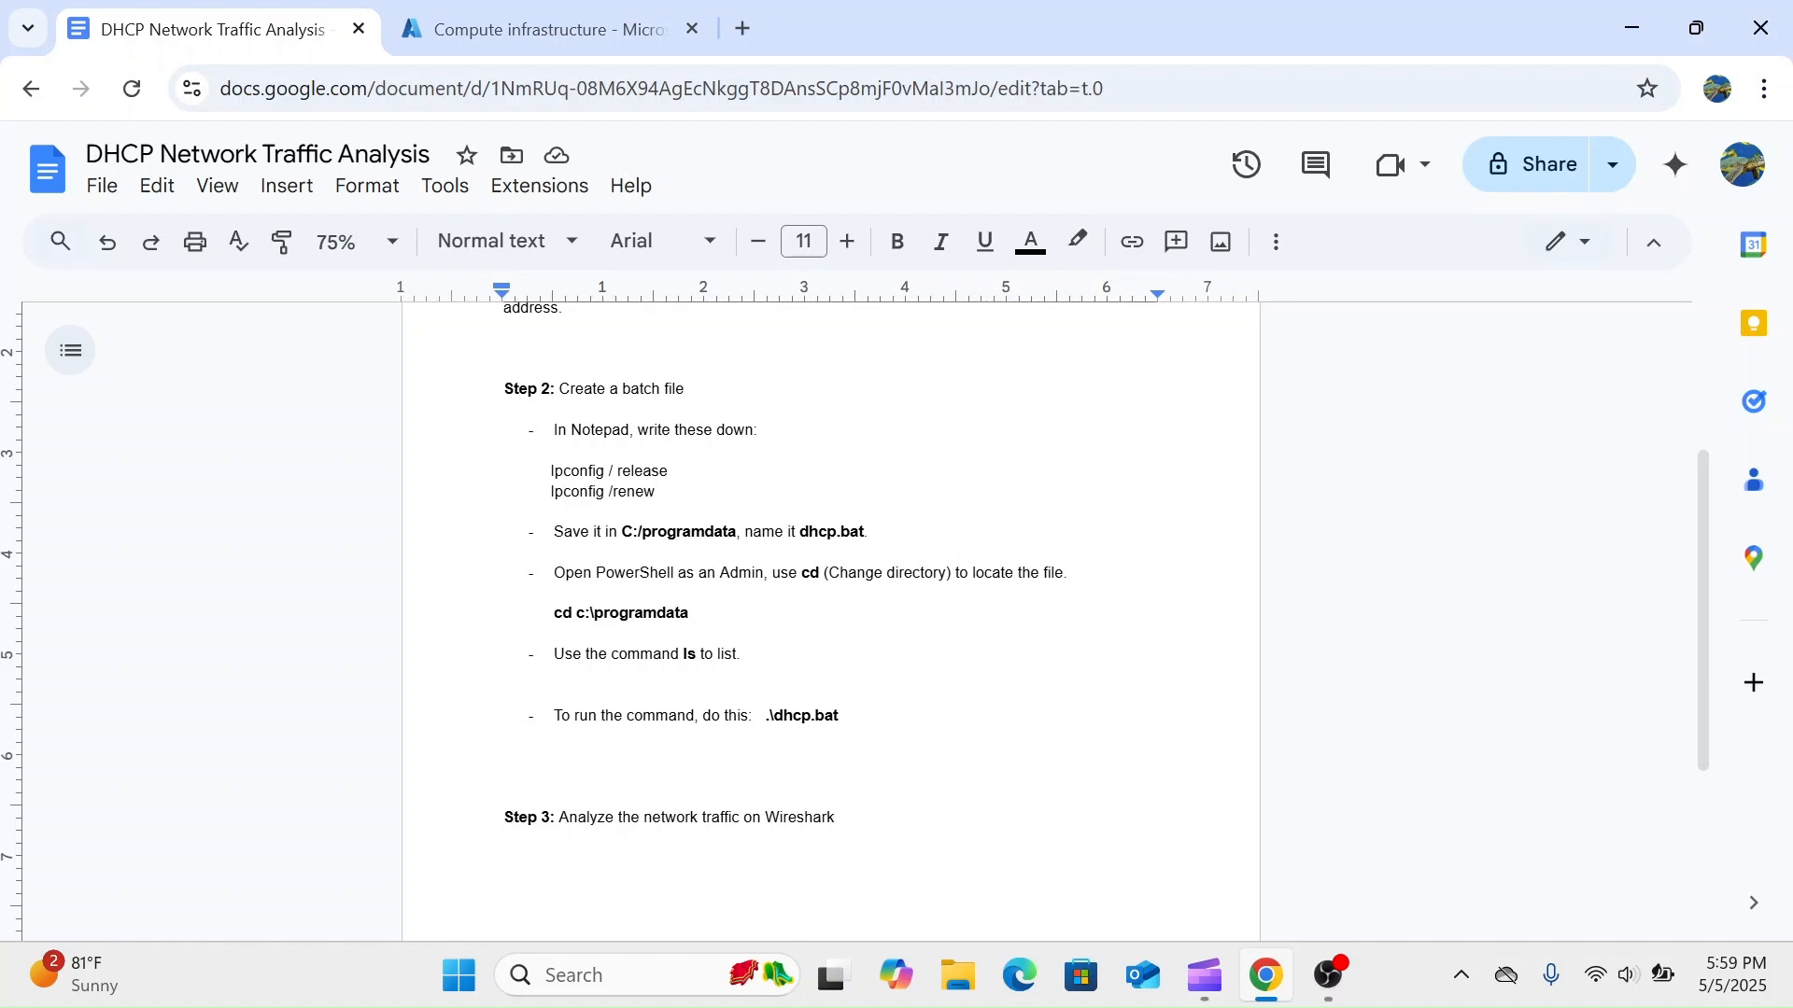
scroll(831, 616, "down", 1)
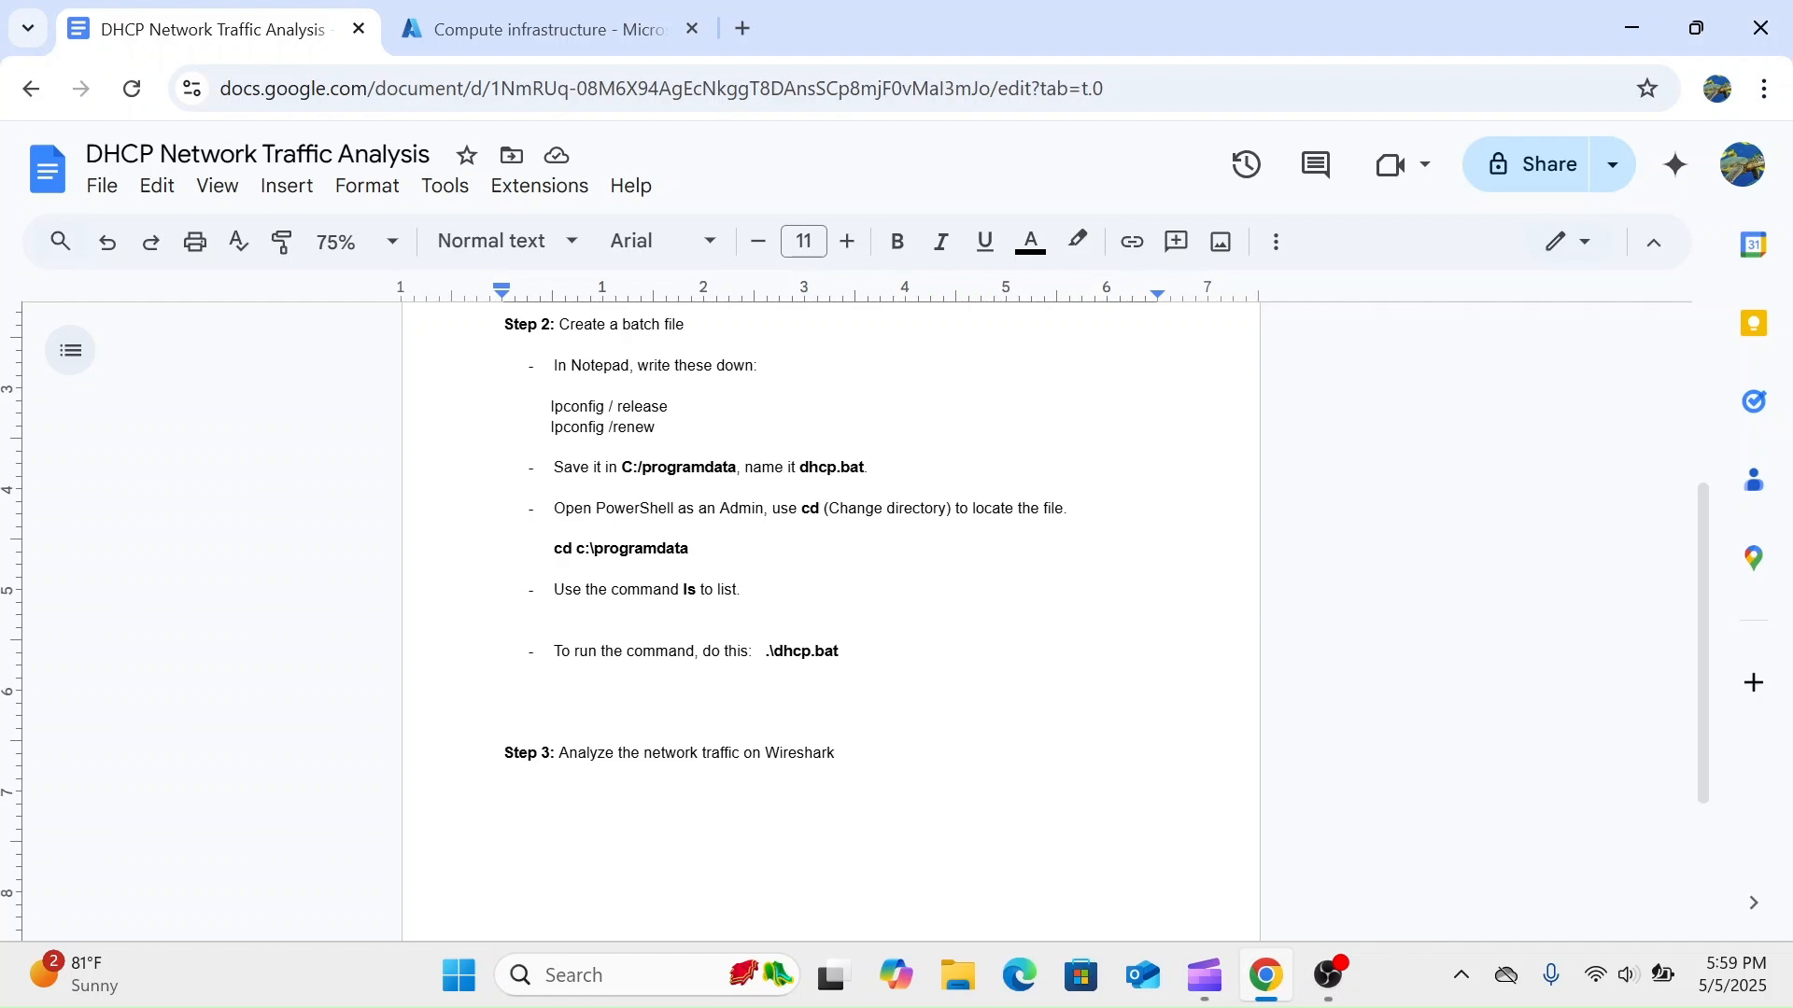
scroll(831, 617, "up", 1)
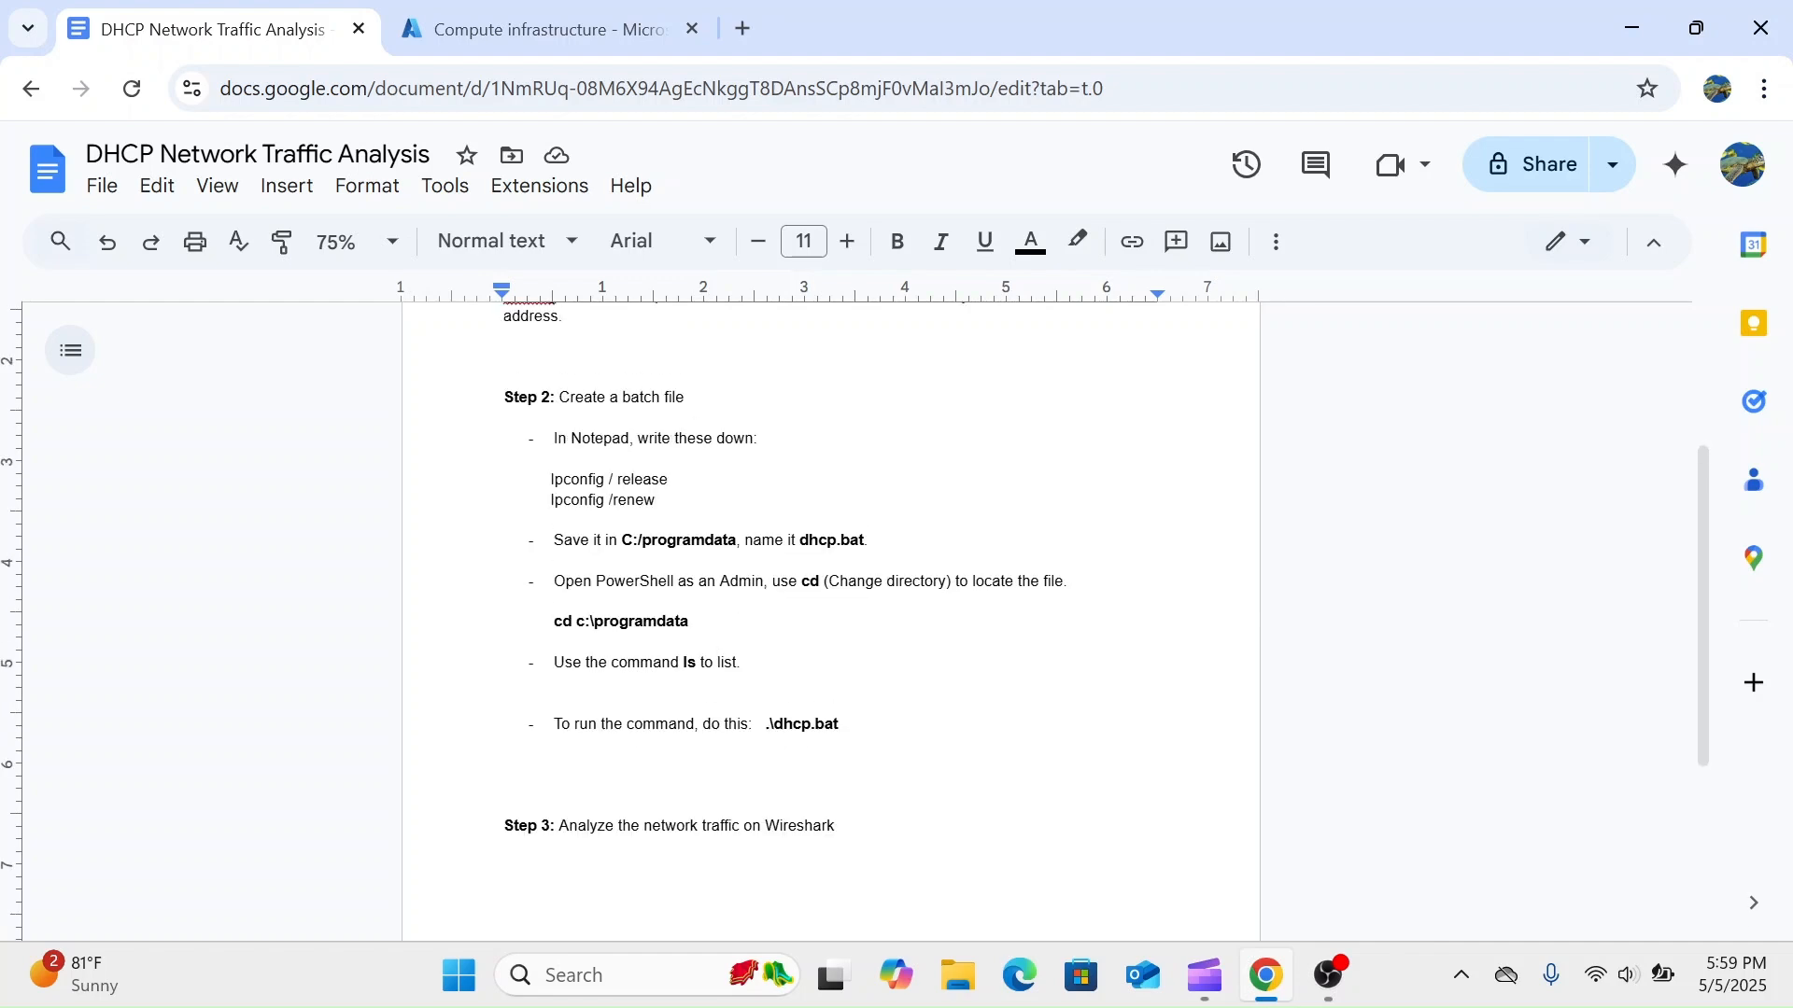
- Copy the Windows10 virtual machine's public IP address from Azure and enter 128.85.65.132 as the computer in Remote Desktop Connection
left_click(603, 42)
left_click_drag(1574, 694, 1462, 694)
key("ctrl+c")
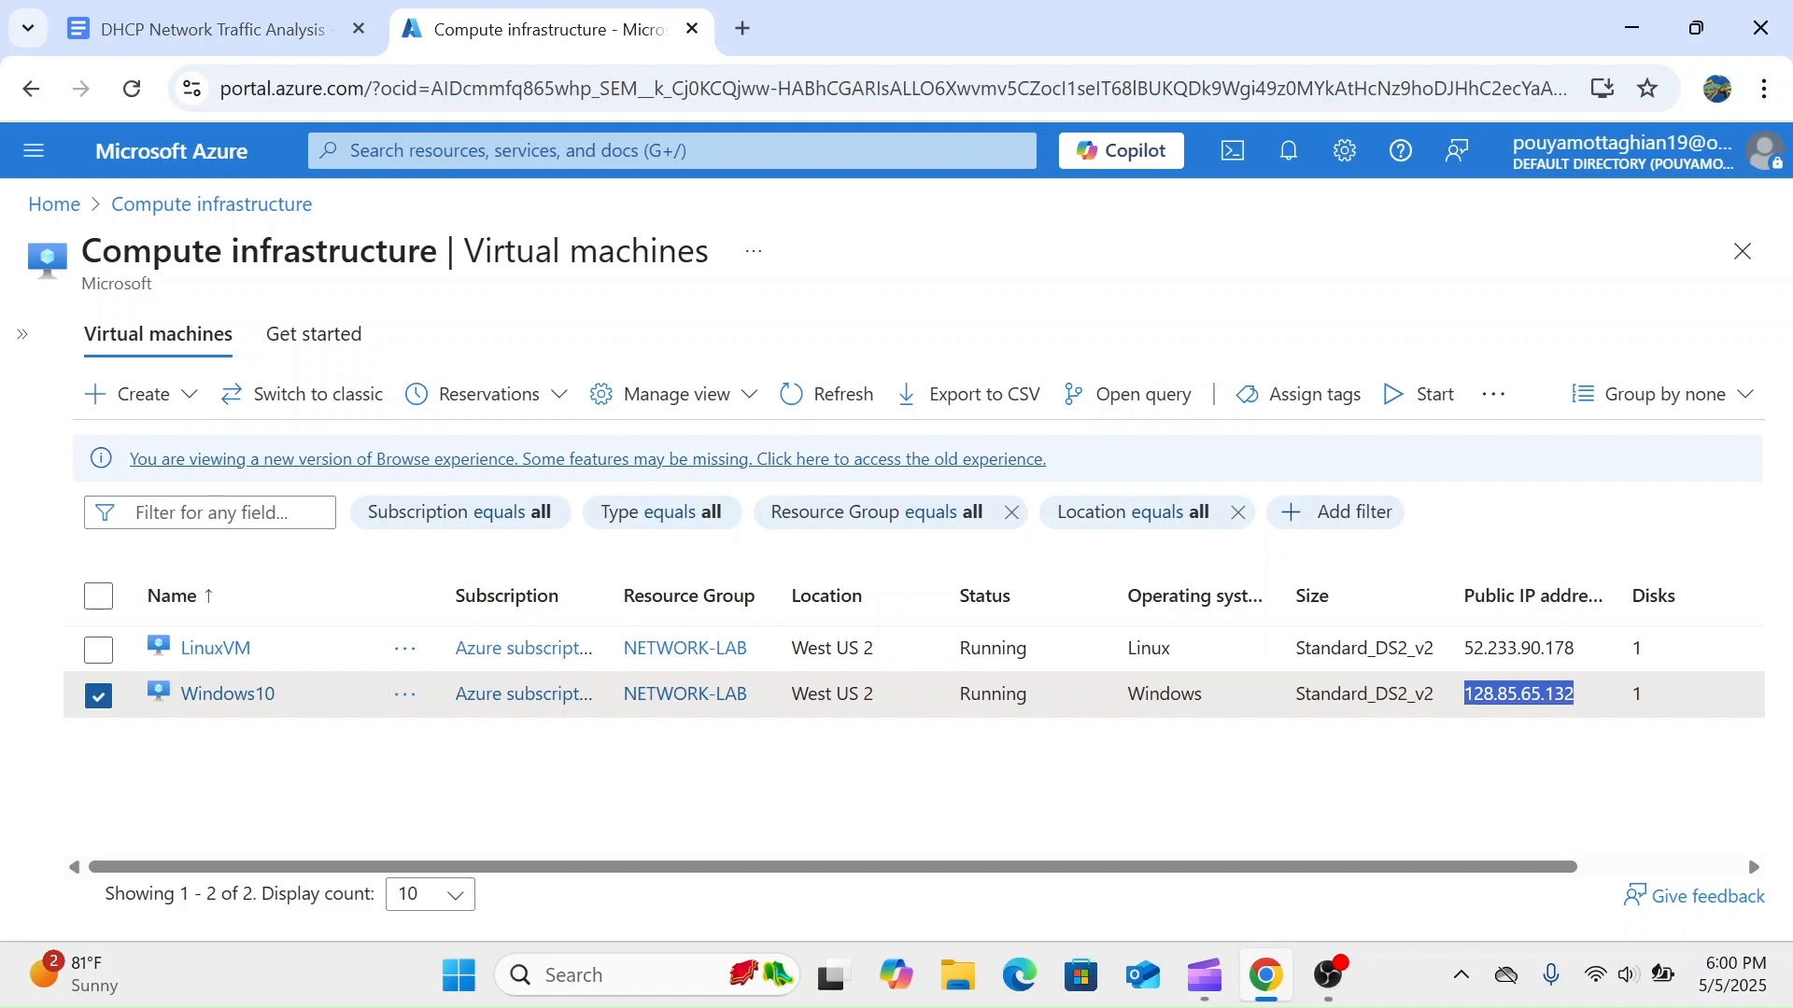
left_click(614, 975)
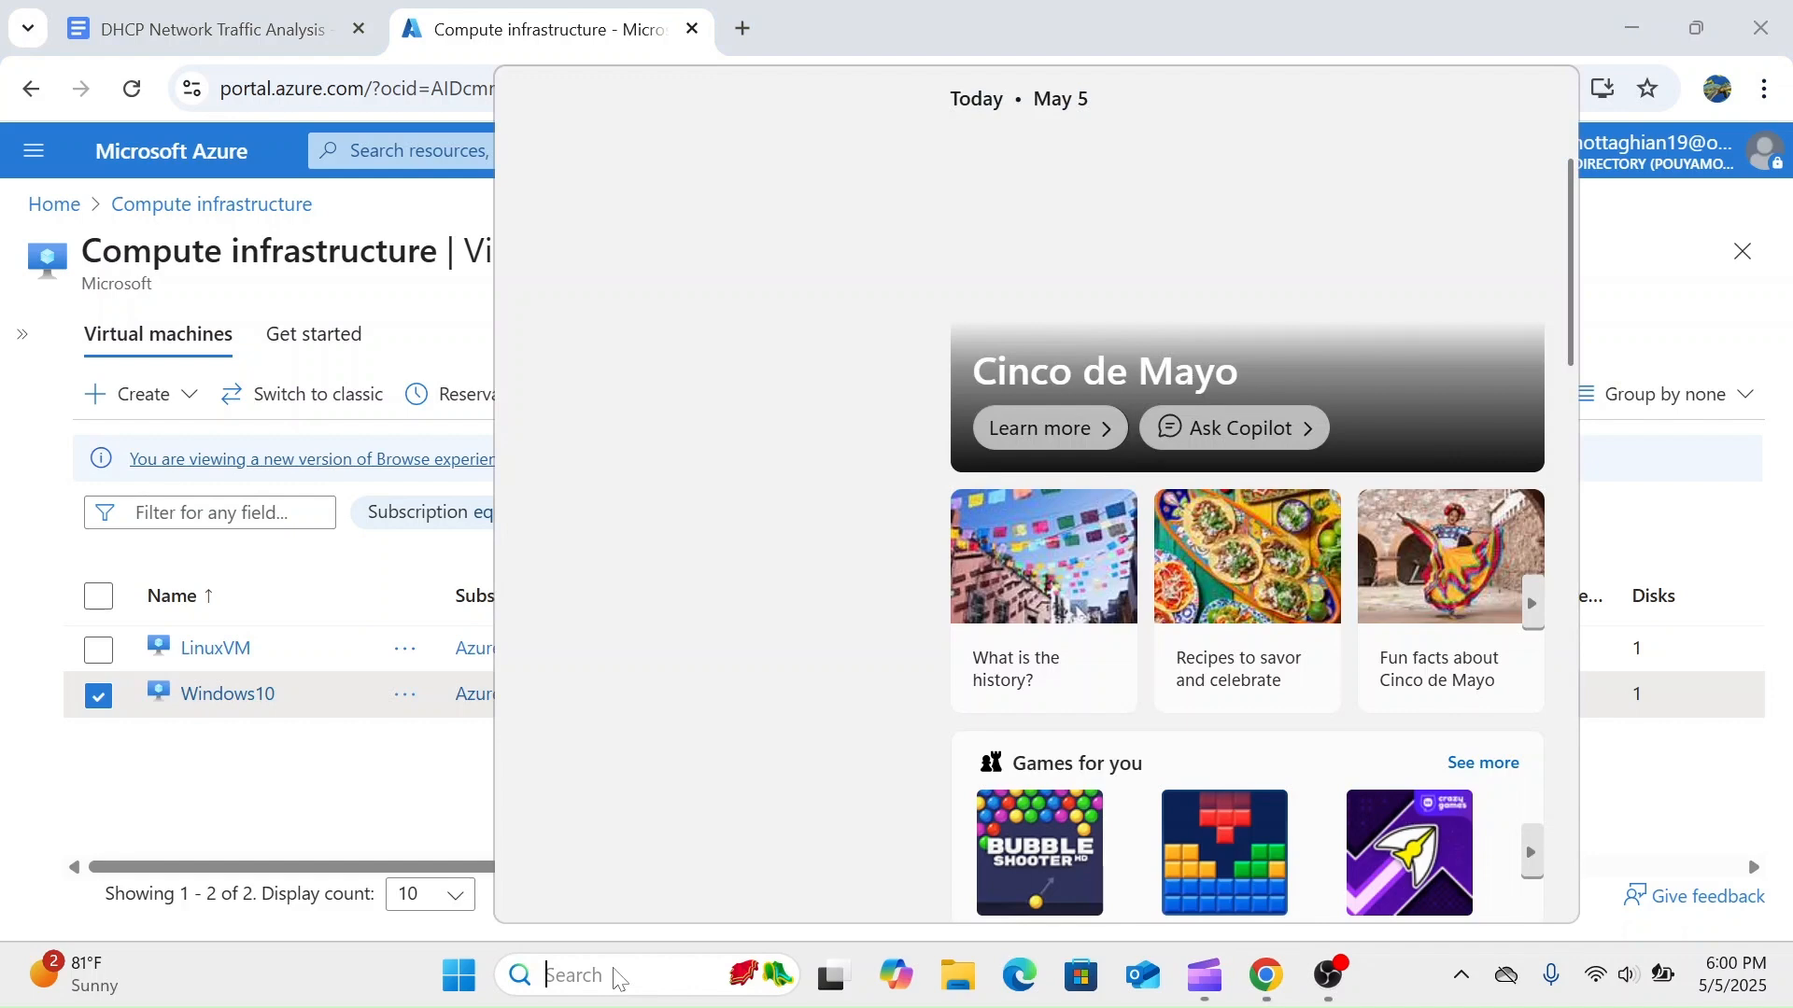
type("rdp")
key("Return")
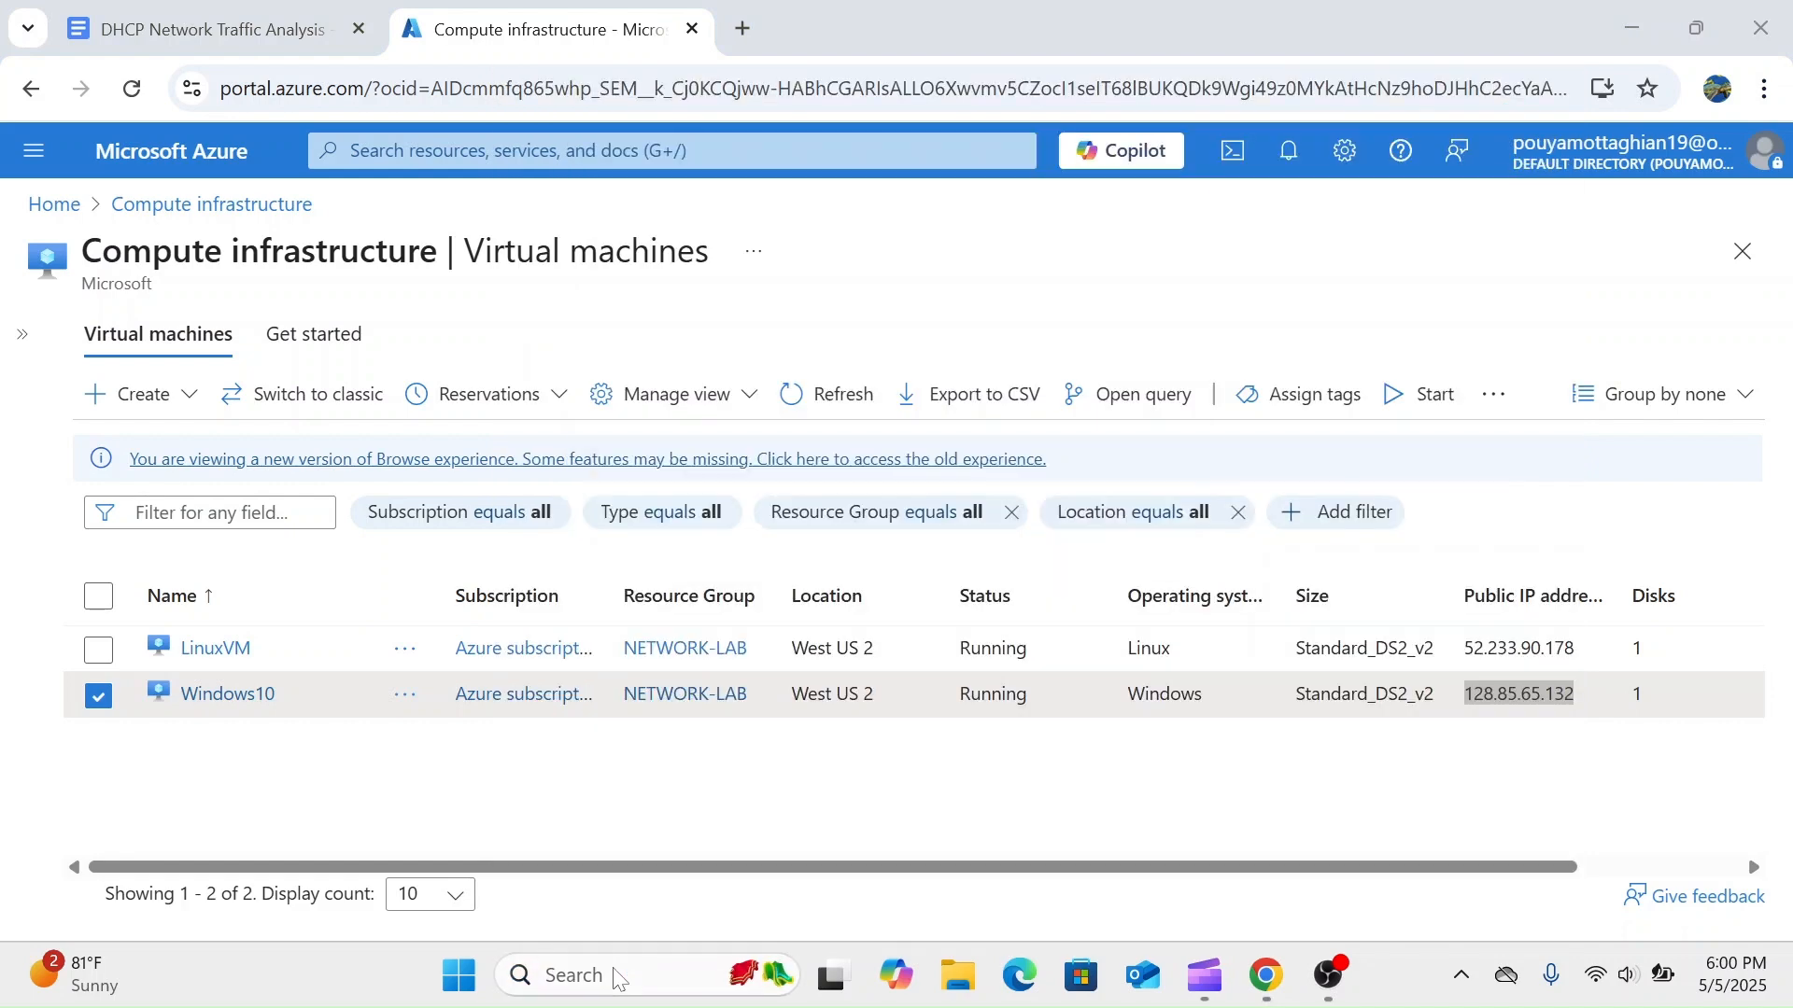
key("BackSpace")
key("ctrl+v")
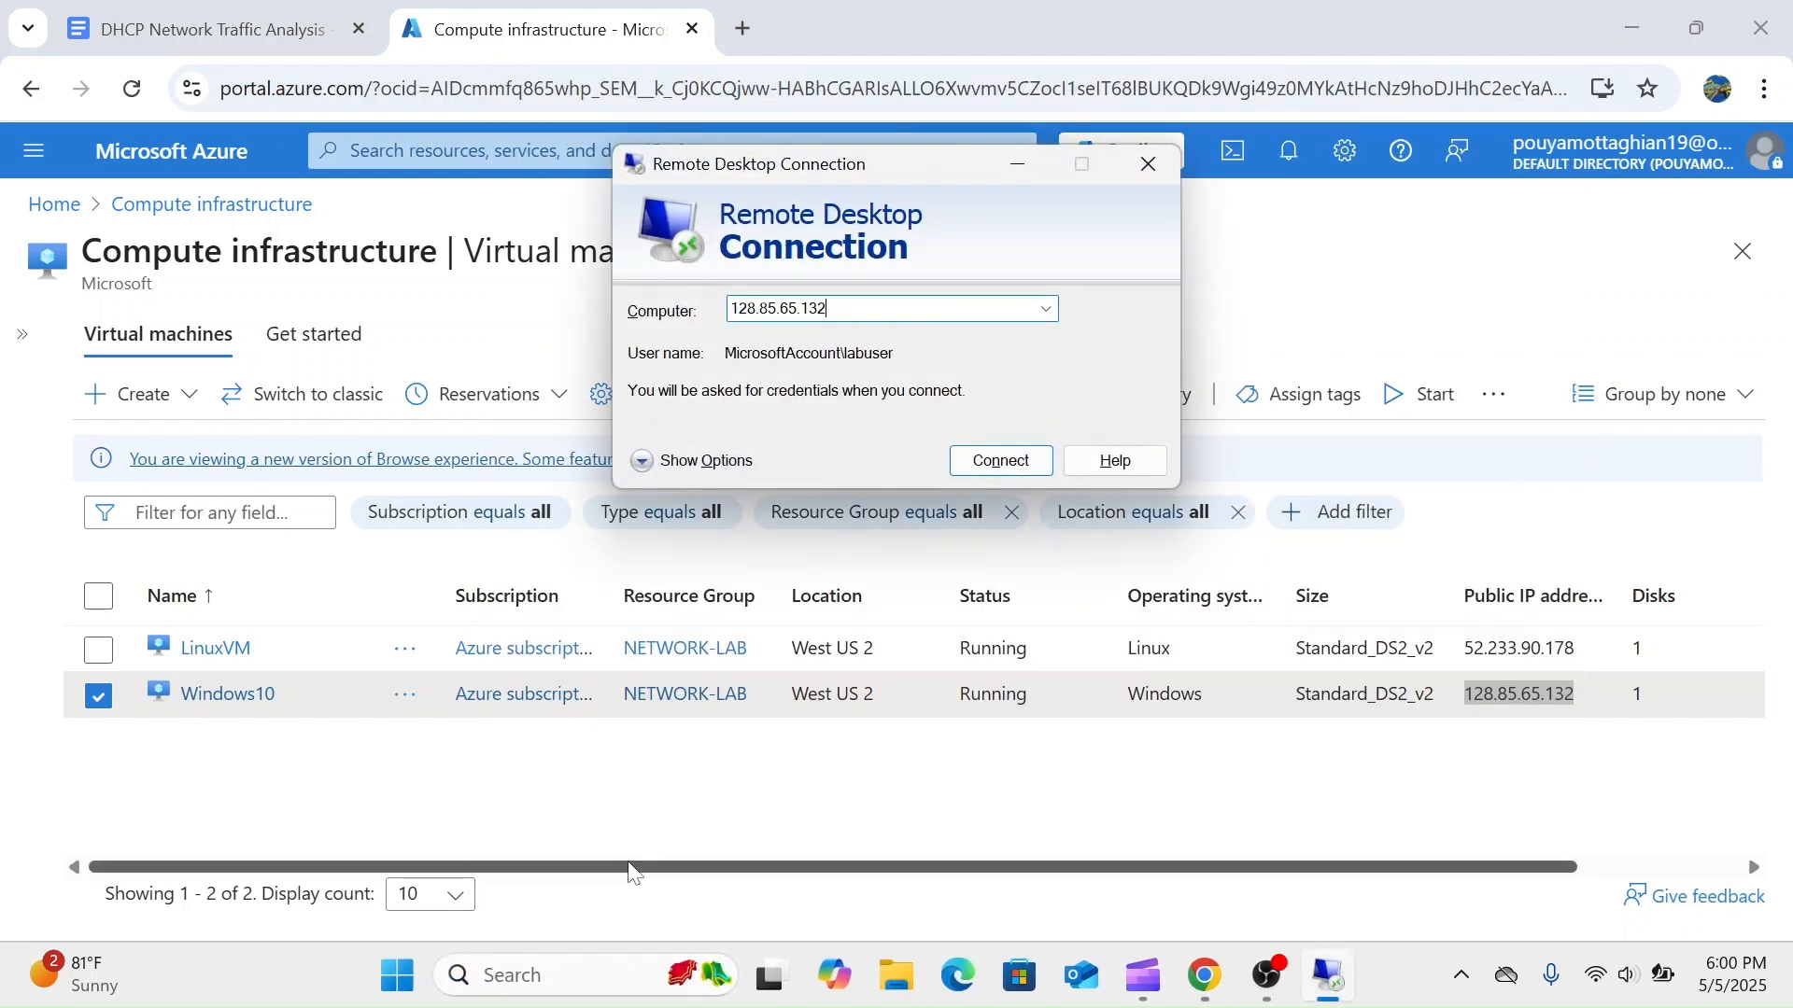
- Connect to the Windows10 virtual machine and sign in with the account password
key("Return")
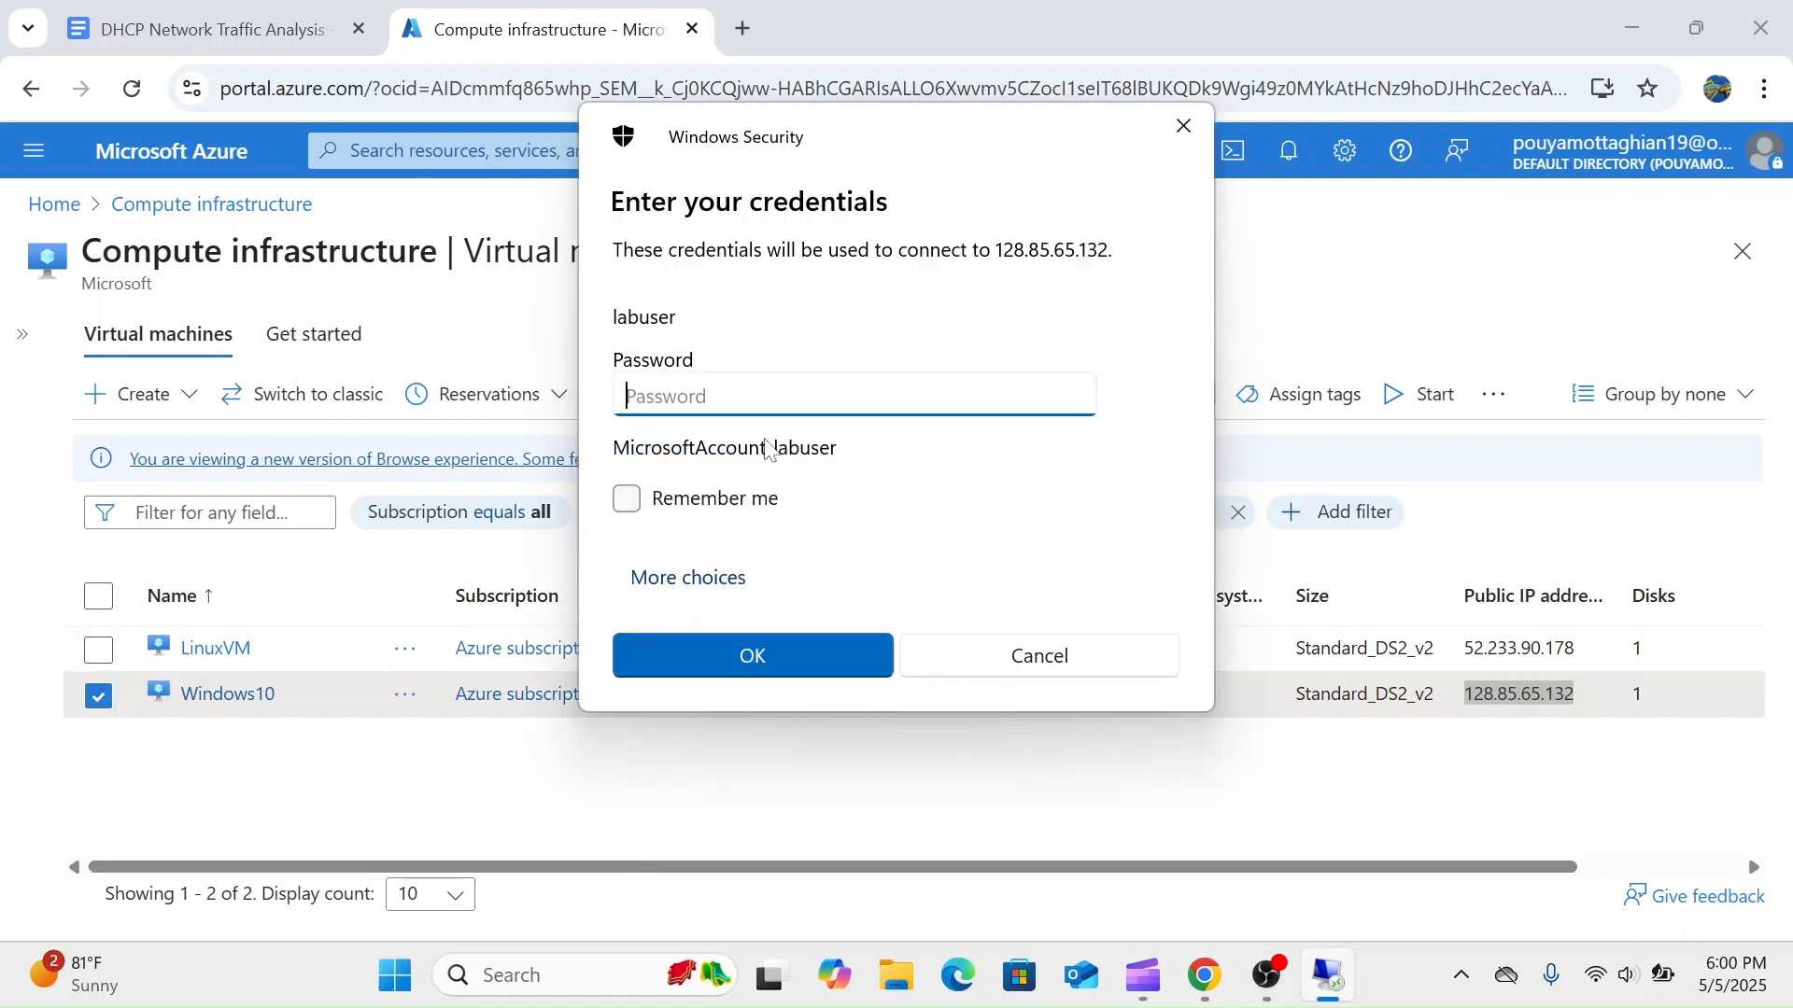
type("••••••••")
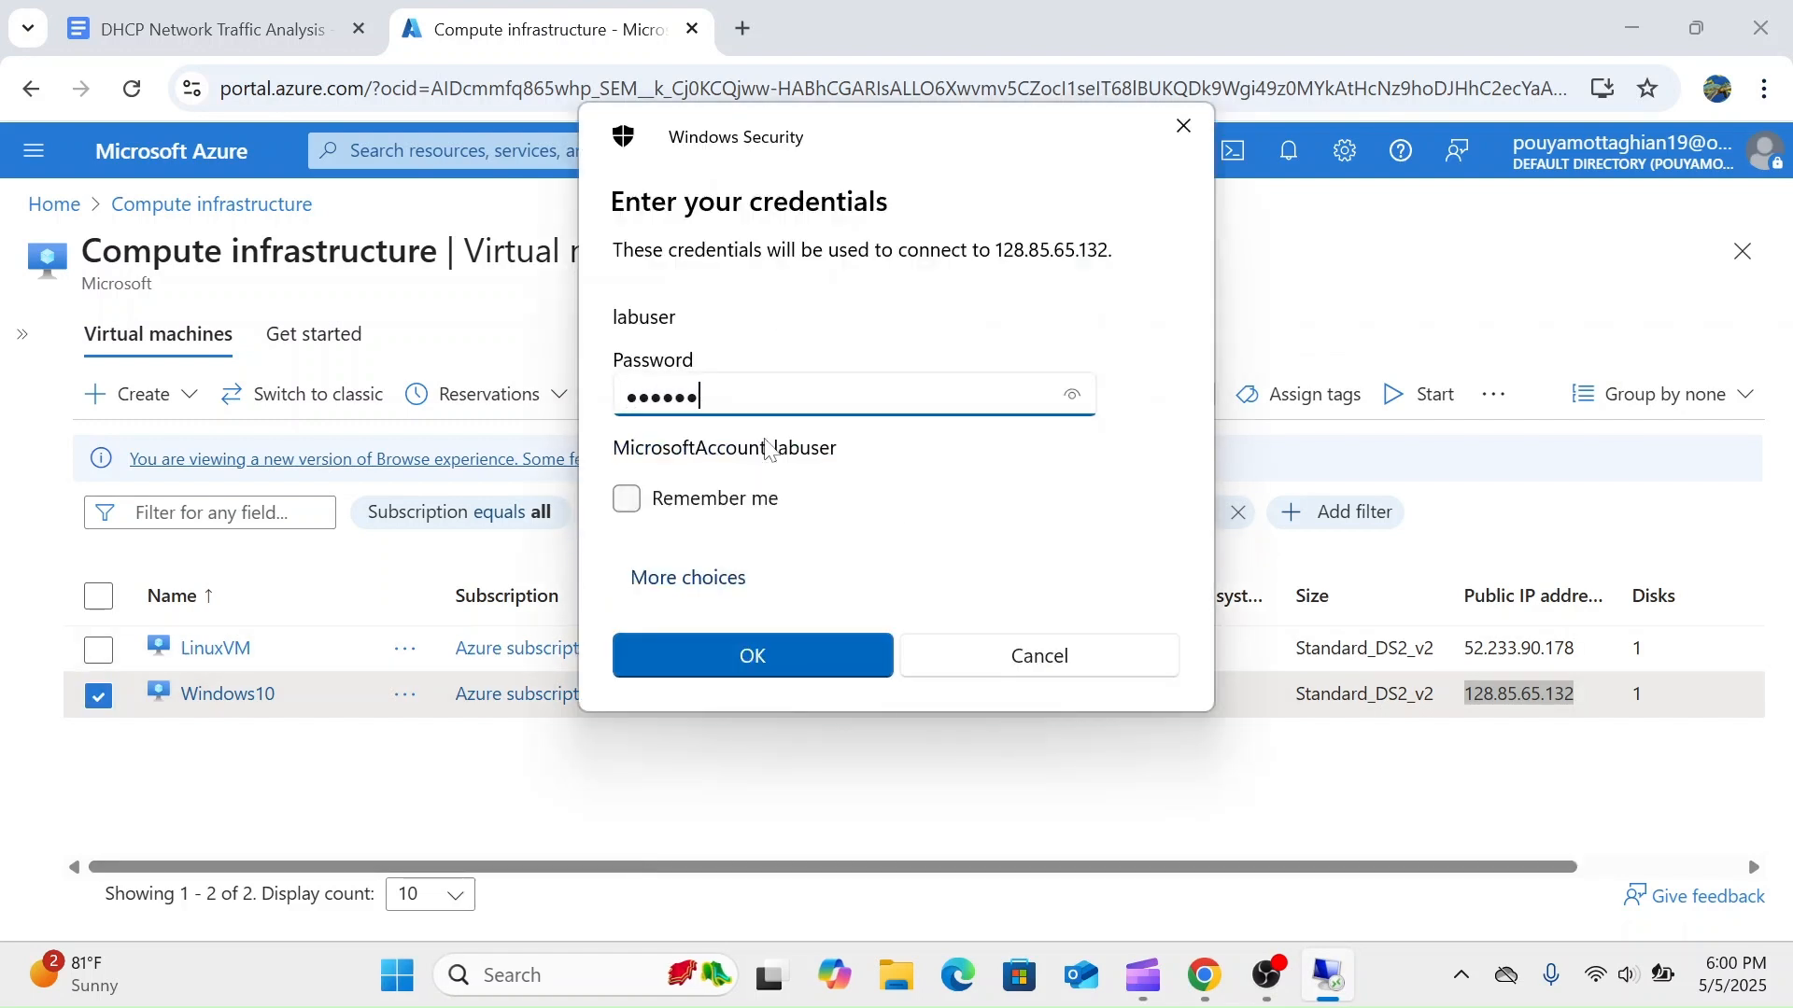
type("••••")
key("Return")
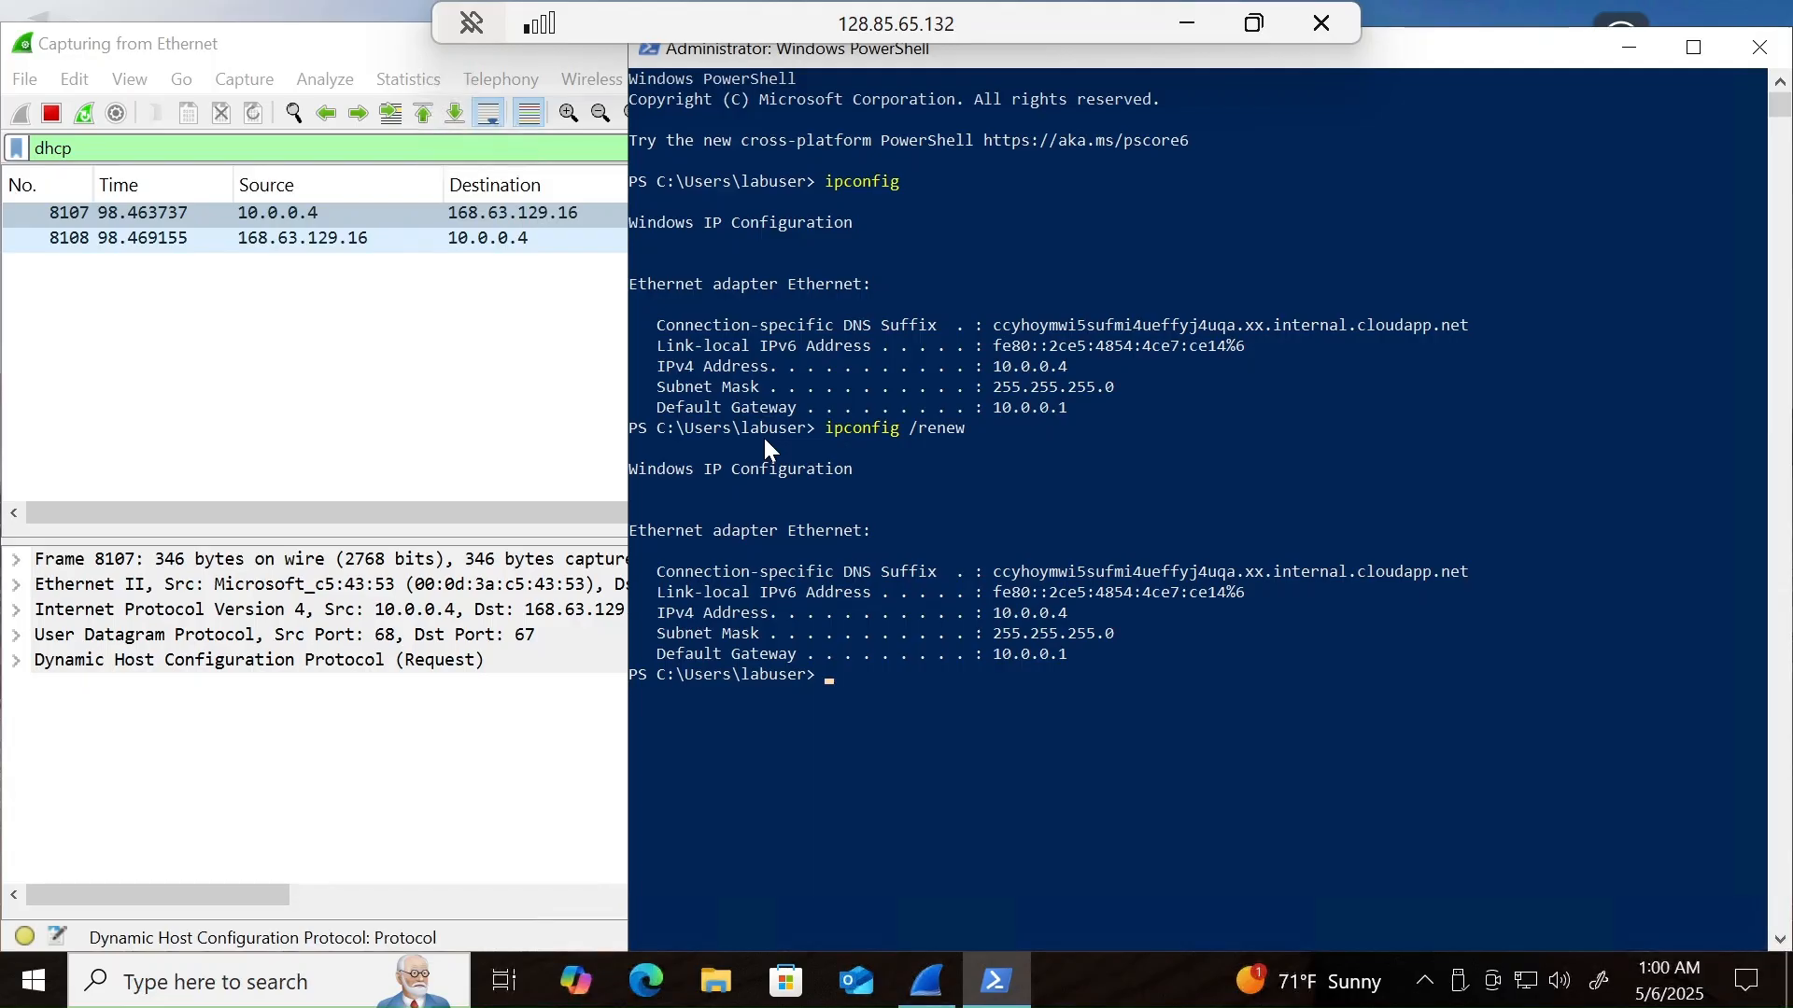
- Close PowerShell on the remote machine and restart Wireshark, quitting the running capture without saving its packets
left_click(1752, 66)
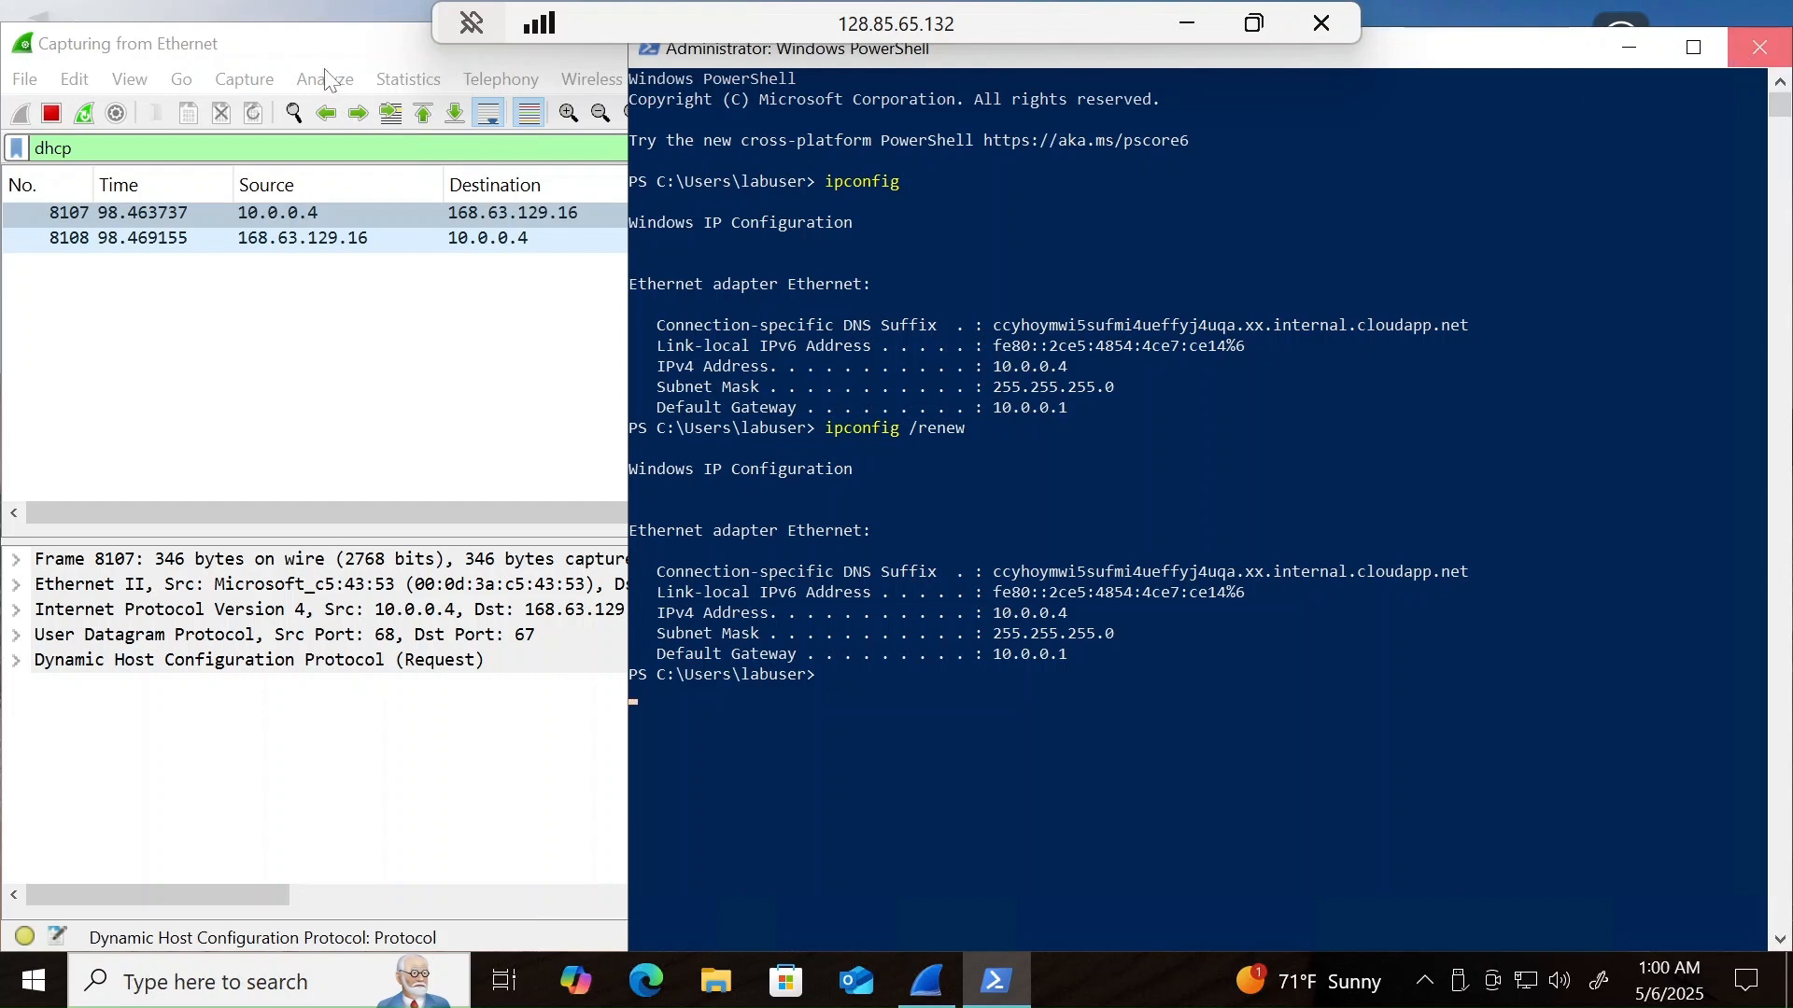
left_click(1758, 61)
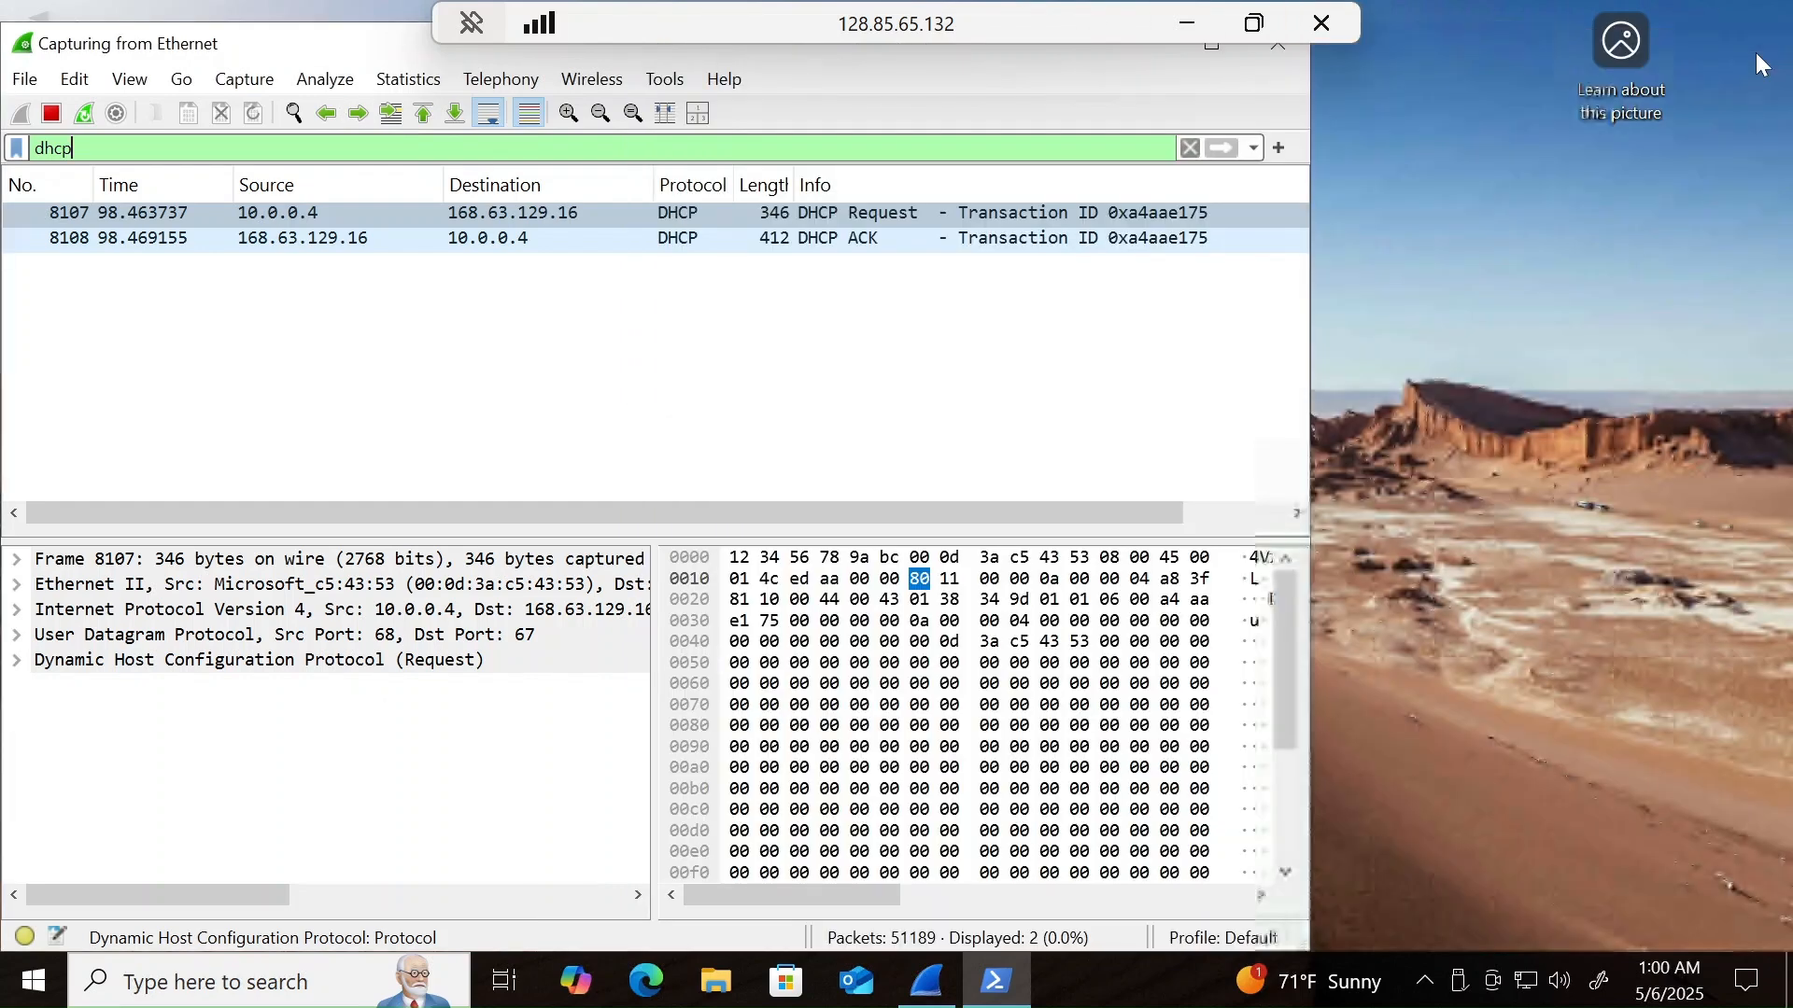
left_click(1277, 47)
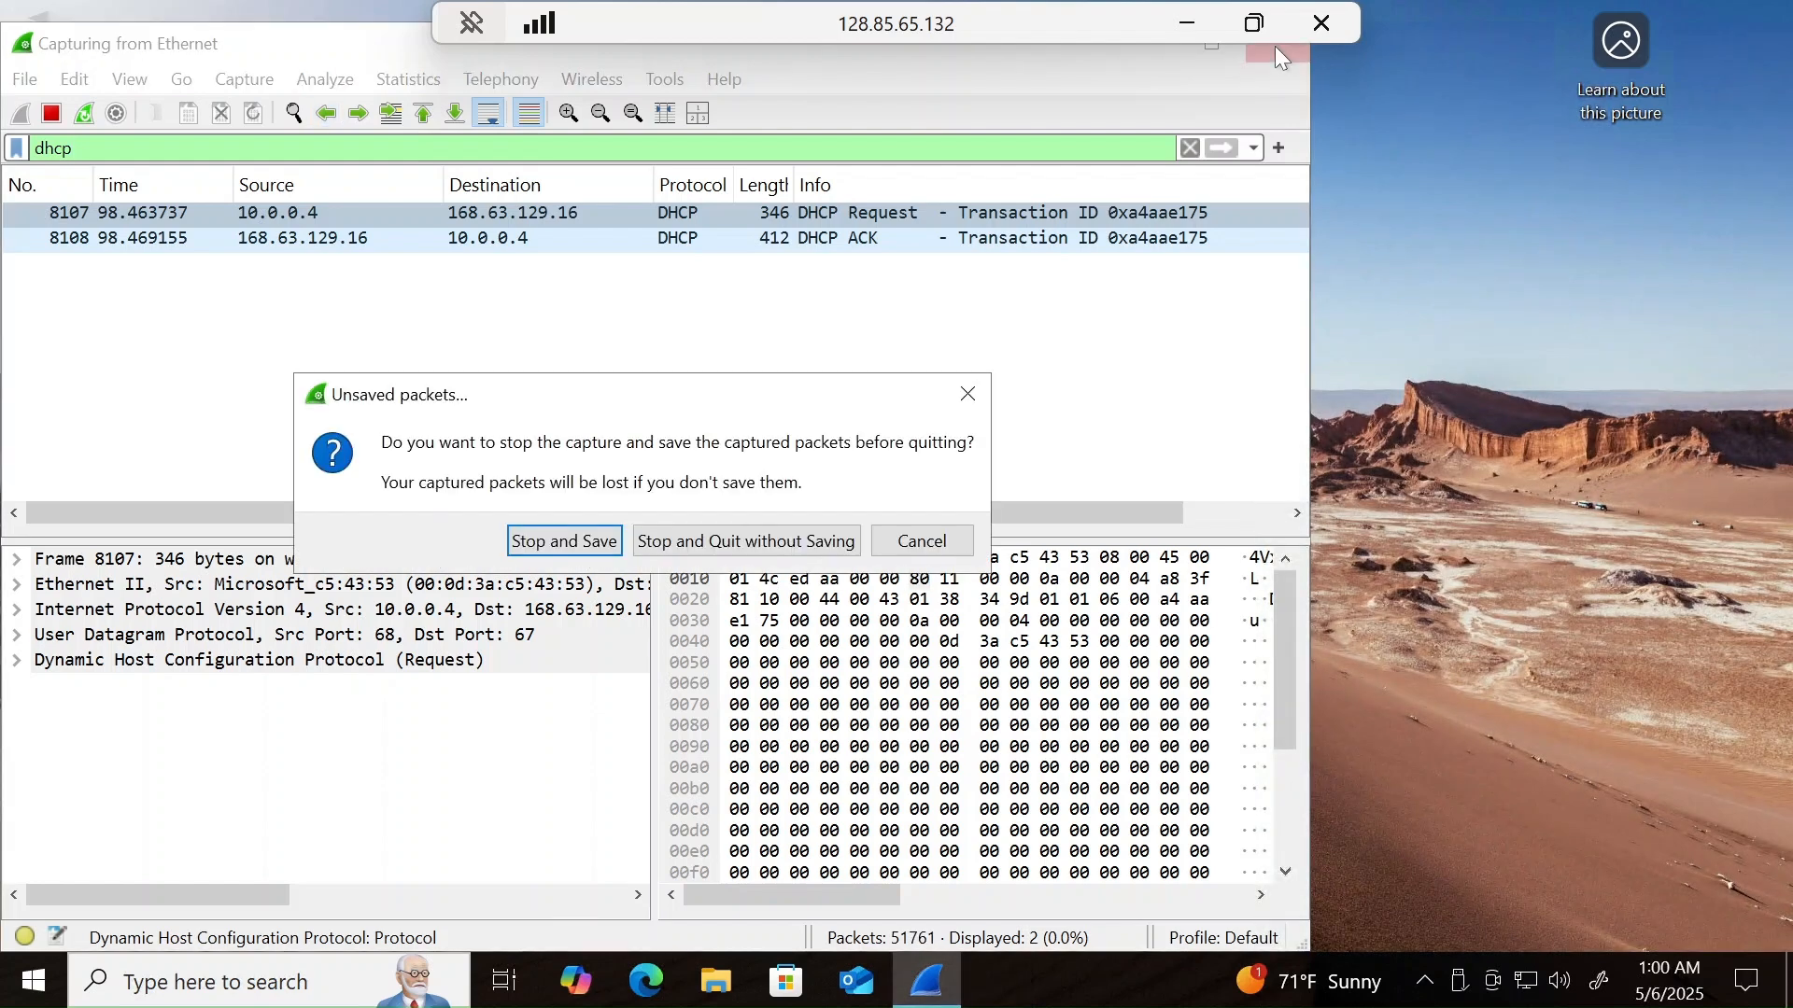
left_click(717, 546)
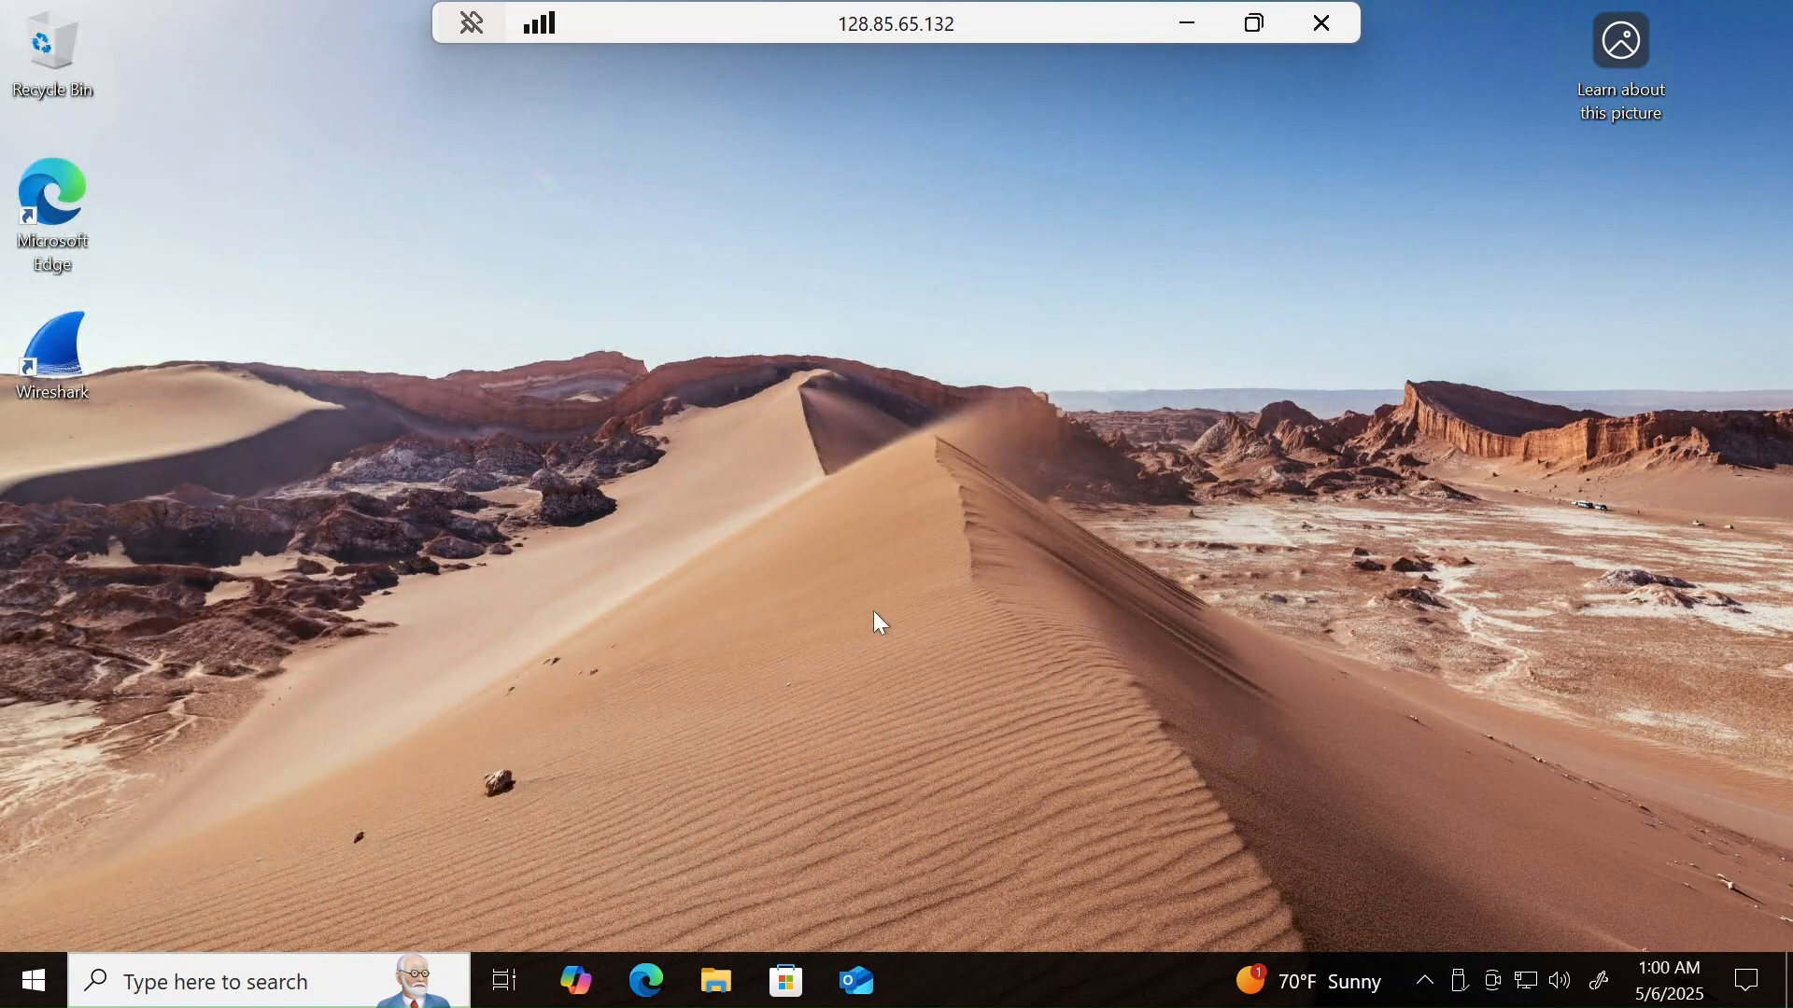
double_click(74, 370)
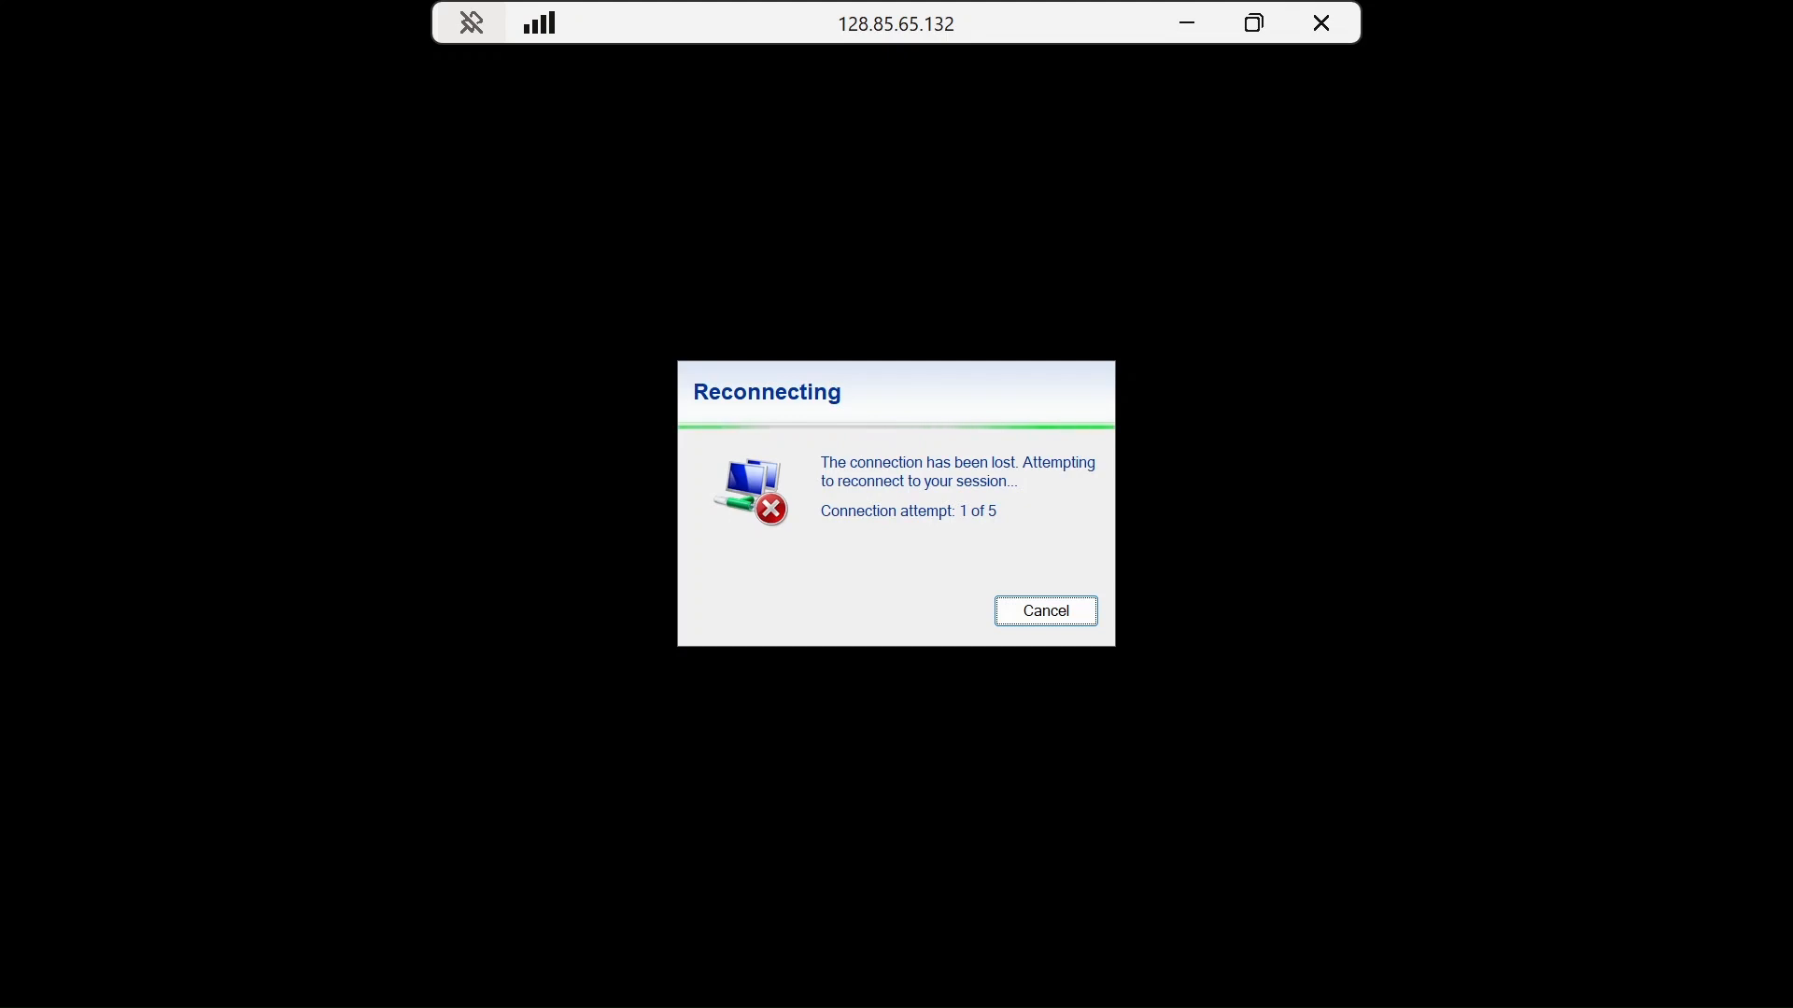
- Cancel the reconnection attempt and reopen Remote Desktop Connection with 128.85.65.132 as the computer
left_click(1088, 609)
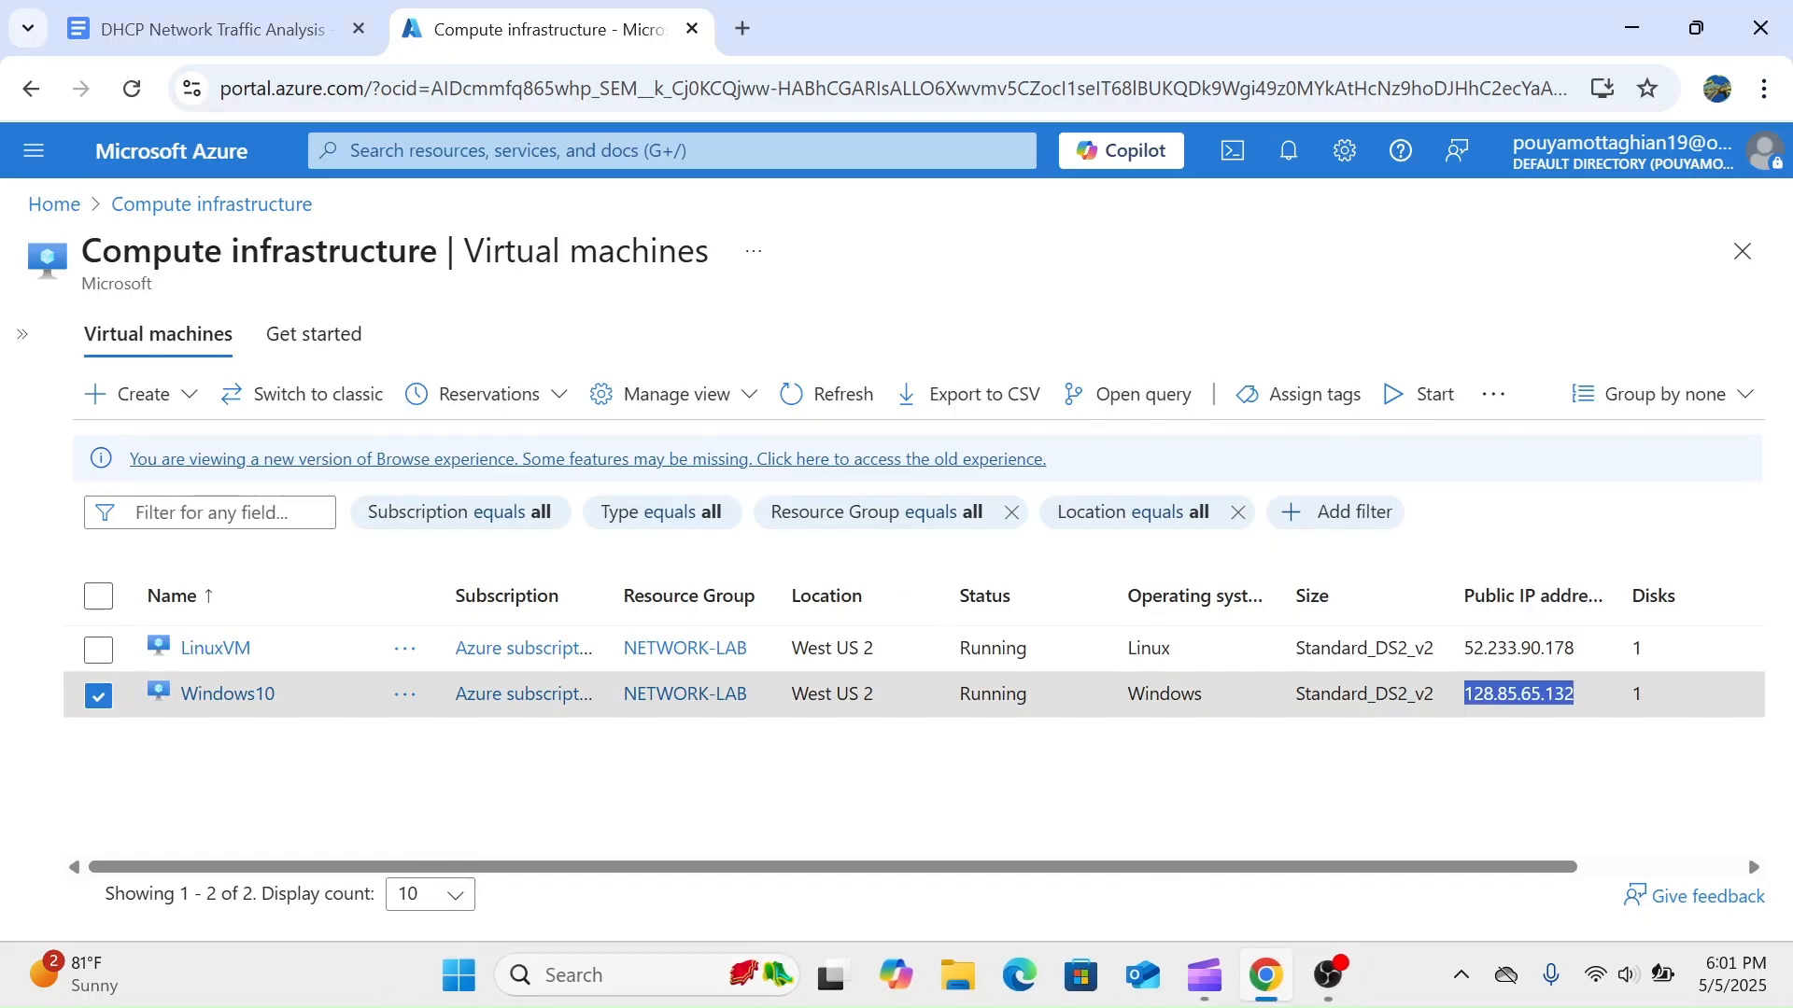
left_click(607, 980)
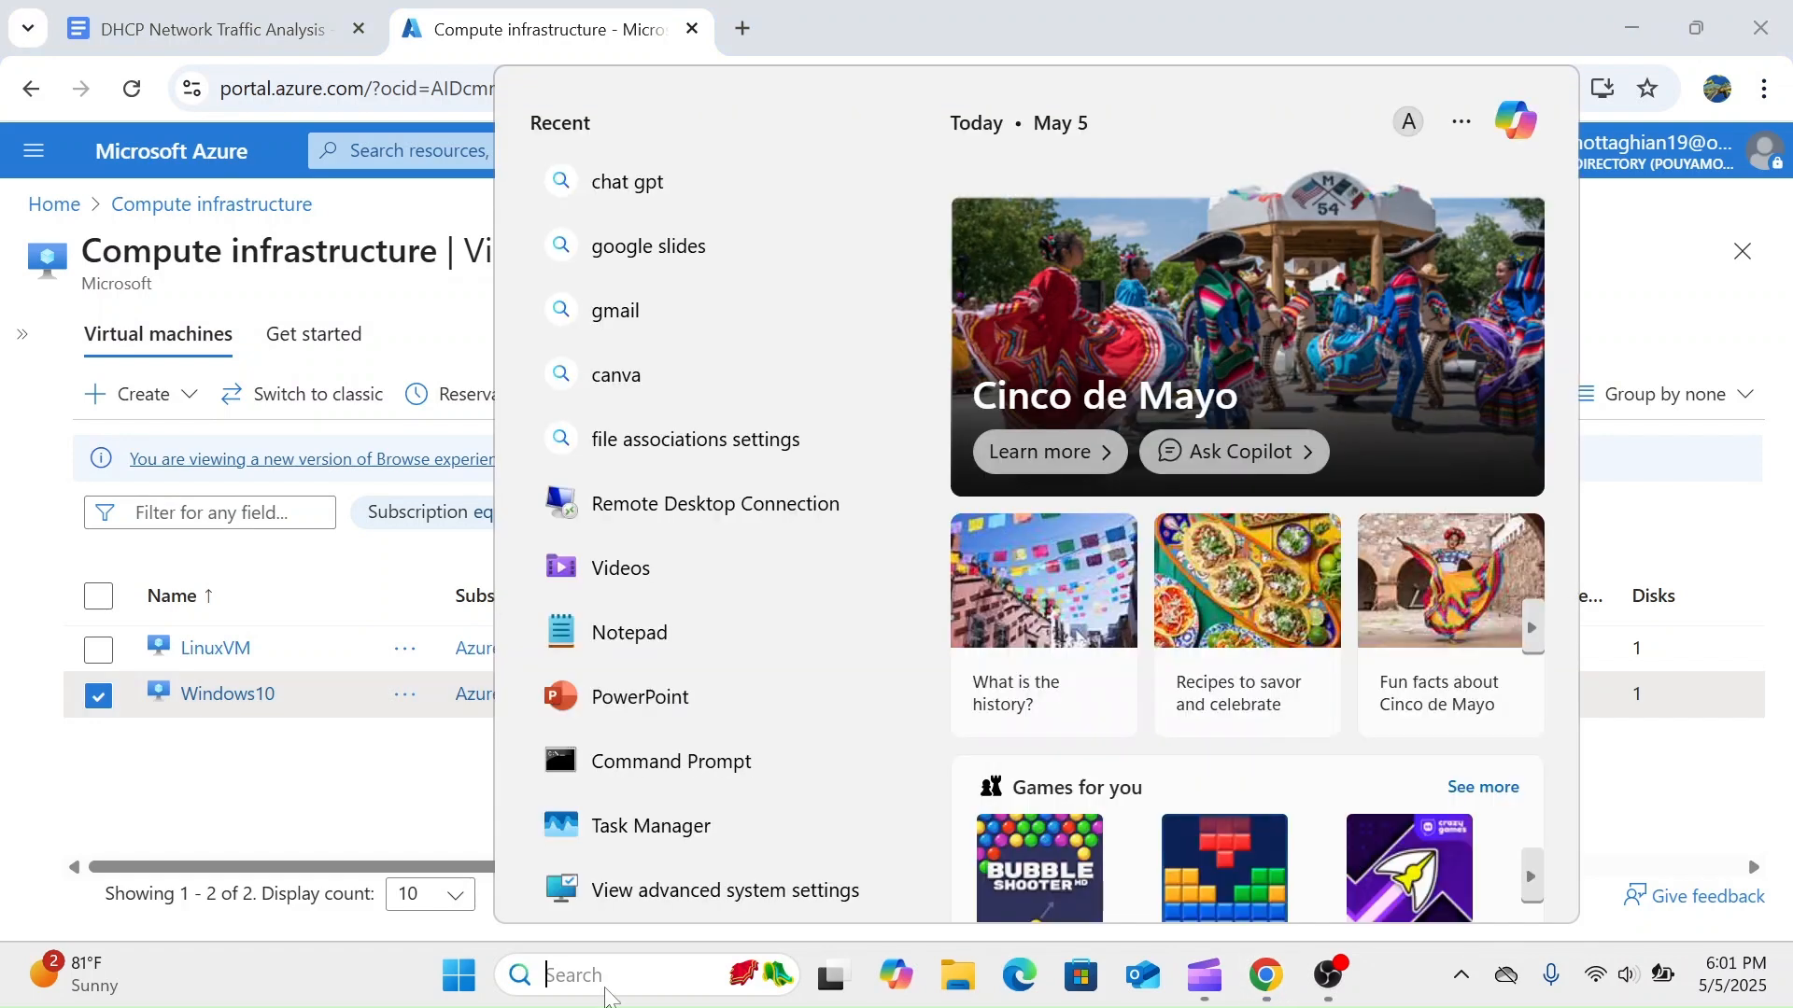
left_click(728, 523)
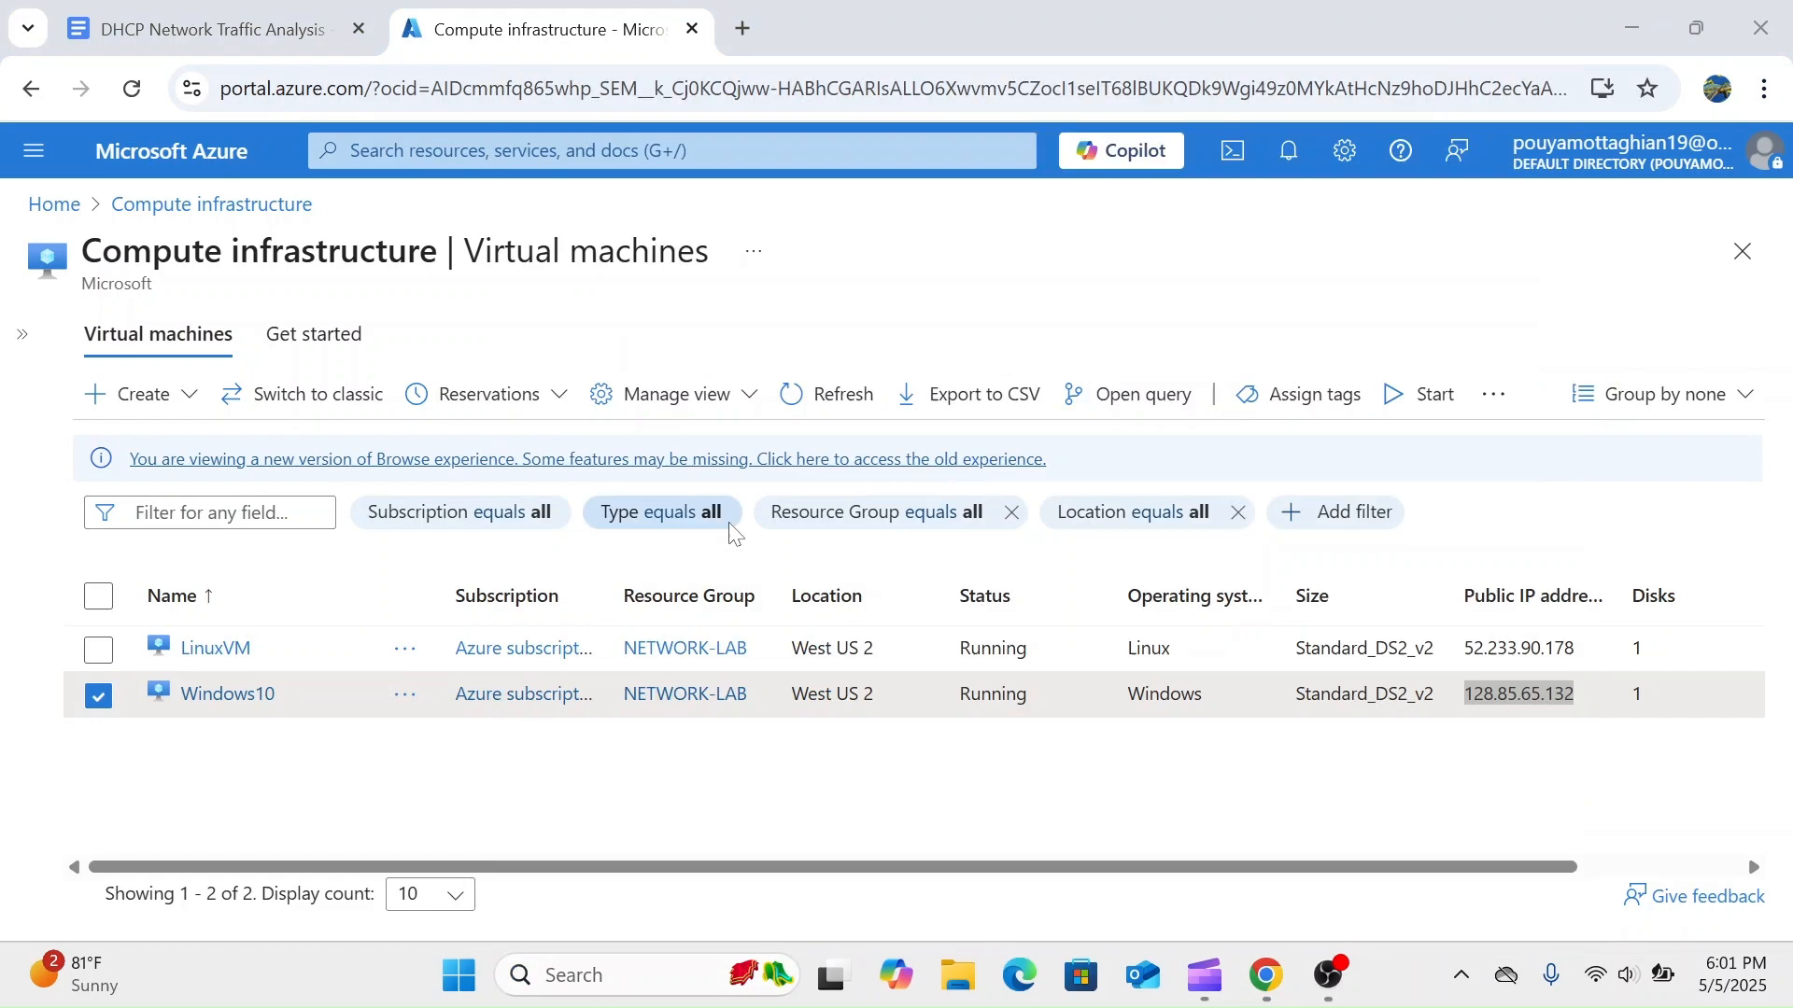
key("BackSpace")
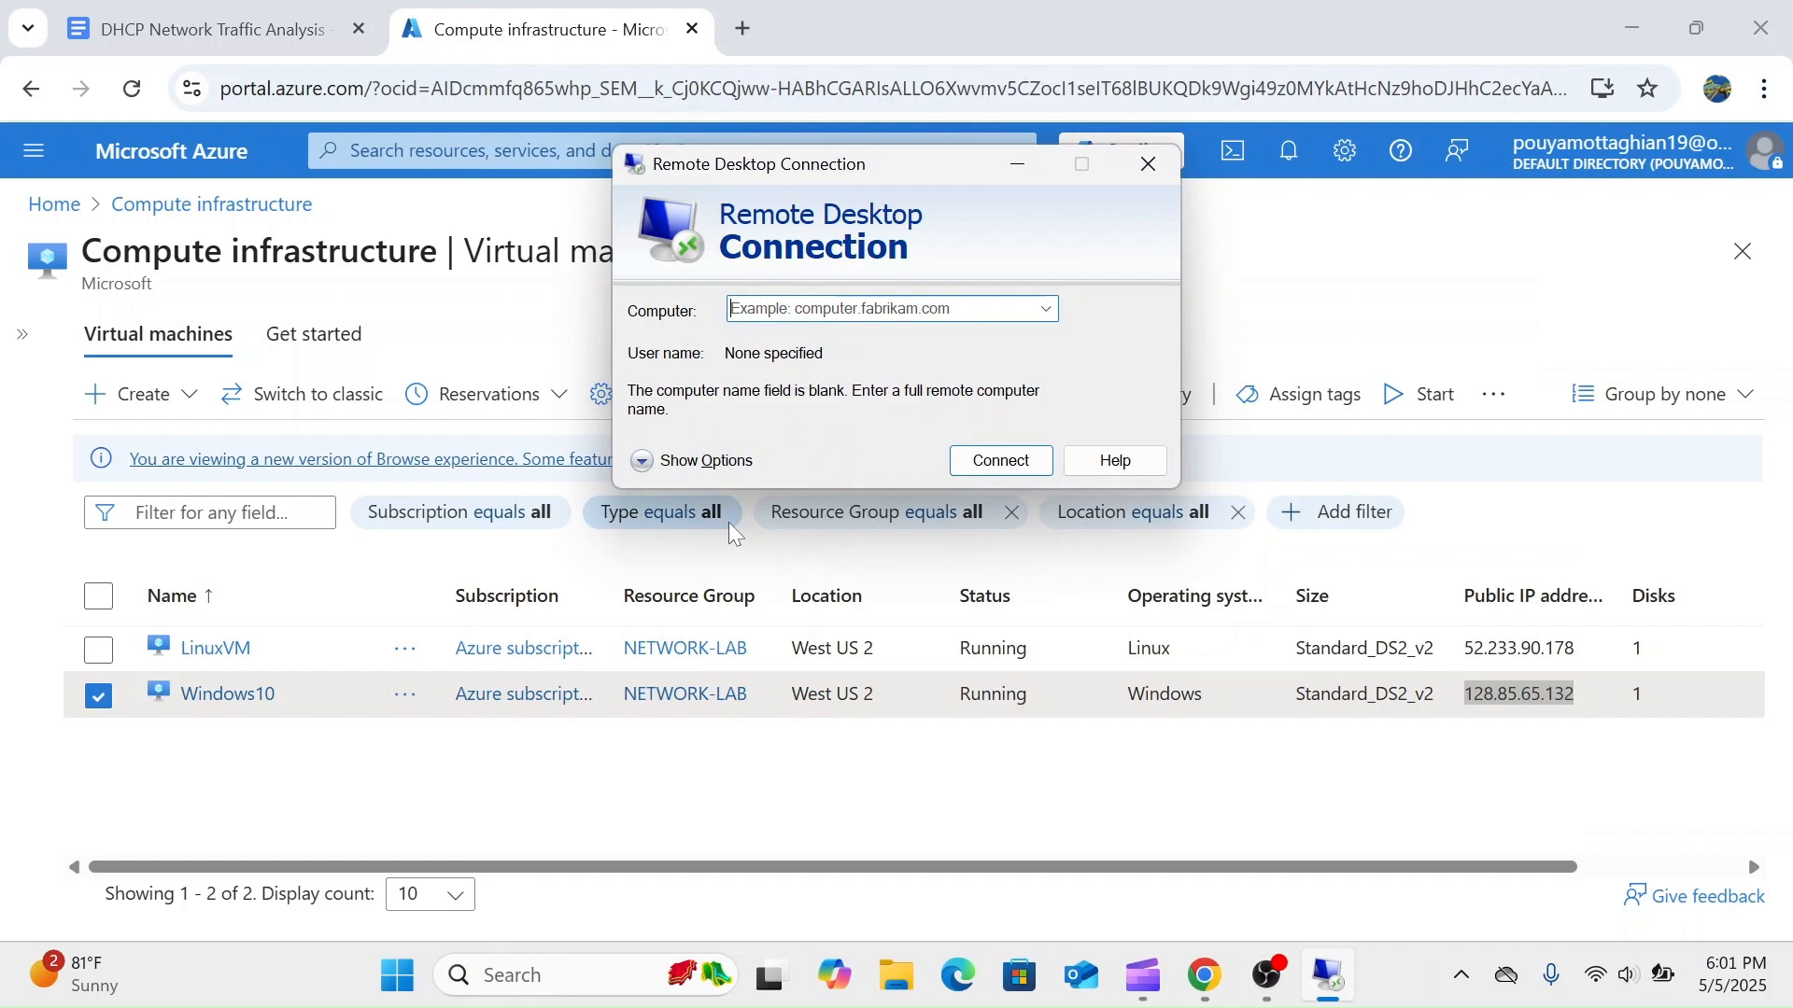
key("ctrl+v")
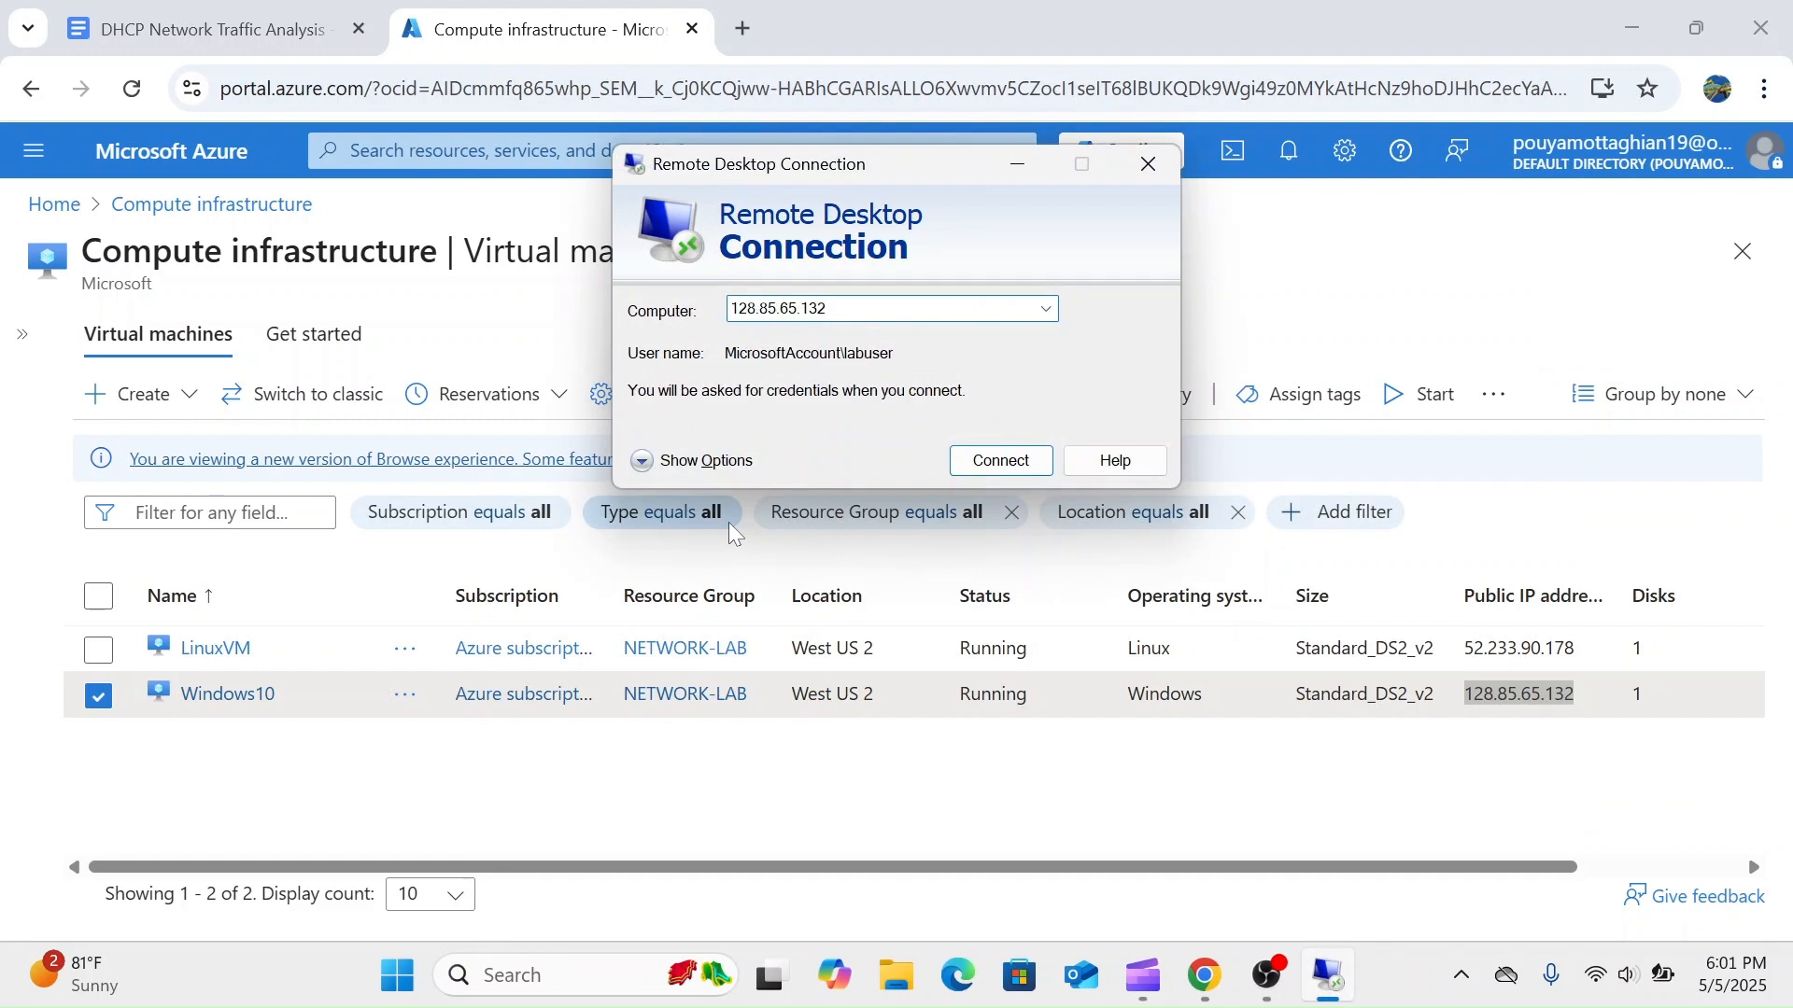
- Reconnect to the remote machine, entering the account password in the credentials prompt
key("Return")
type("***********")
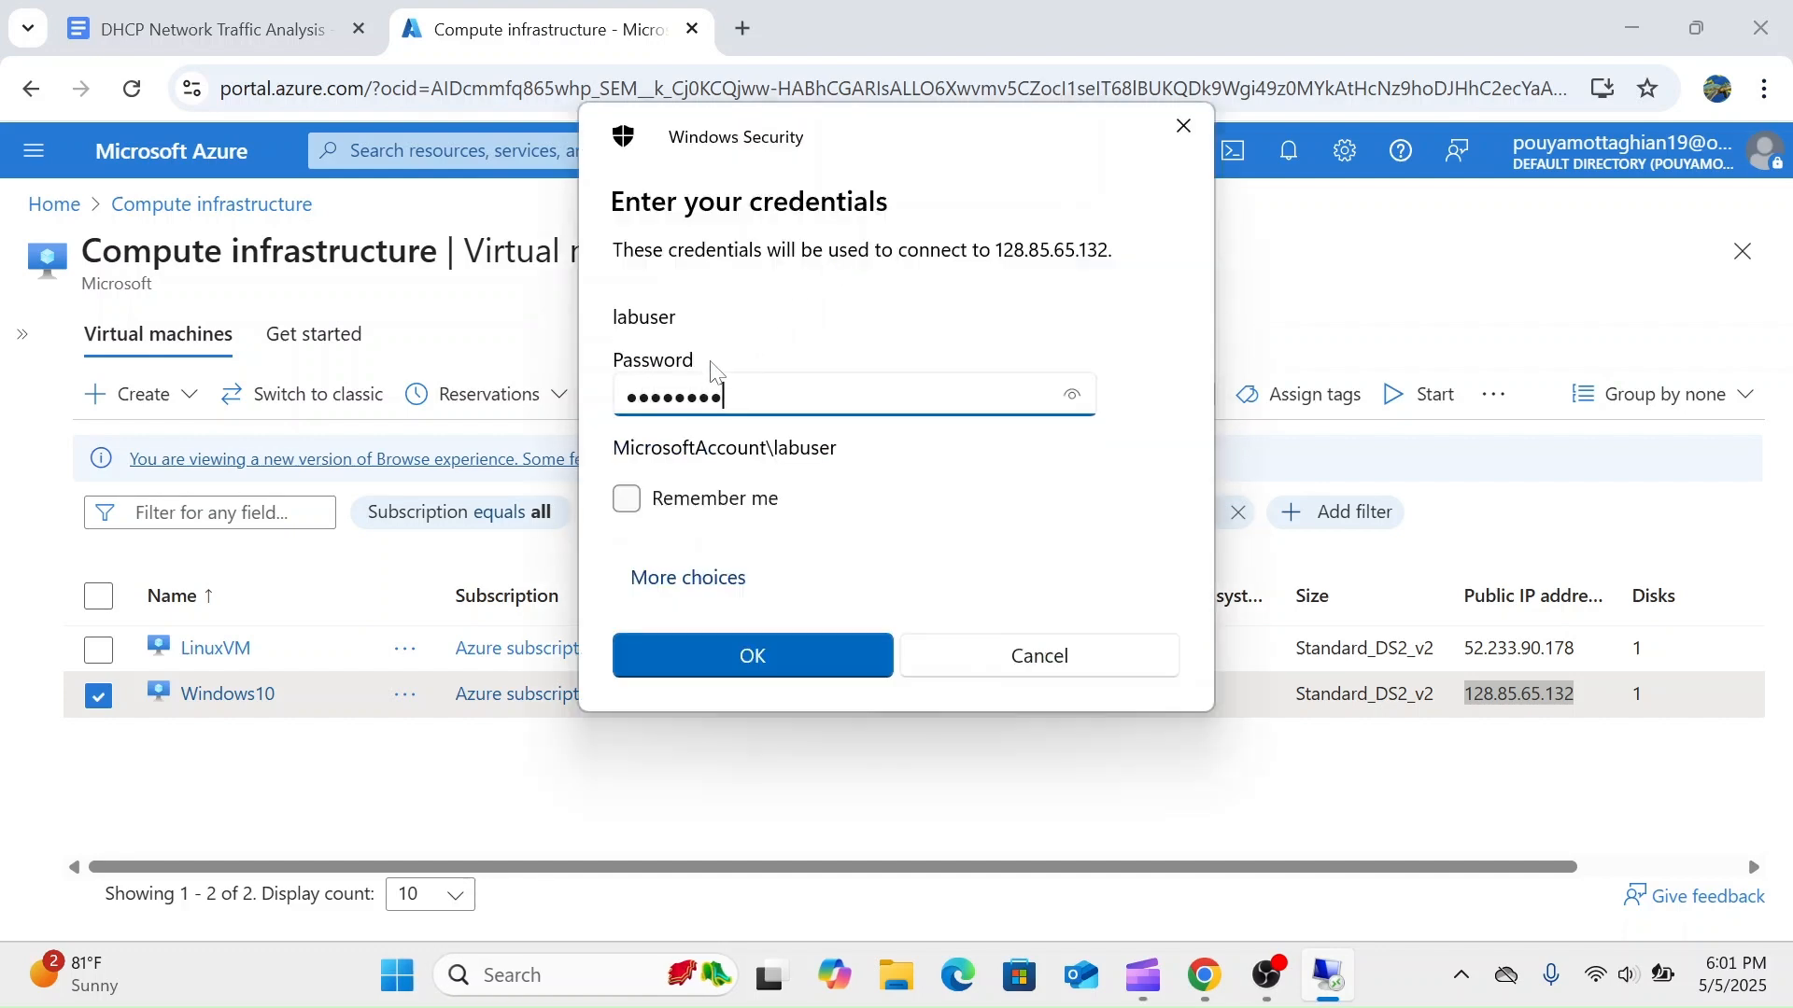
key("Return")
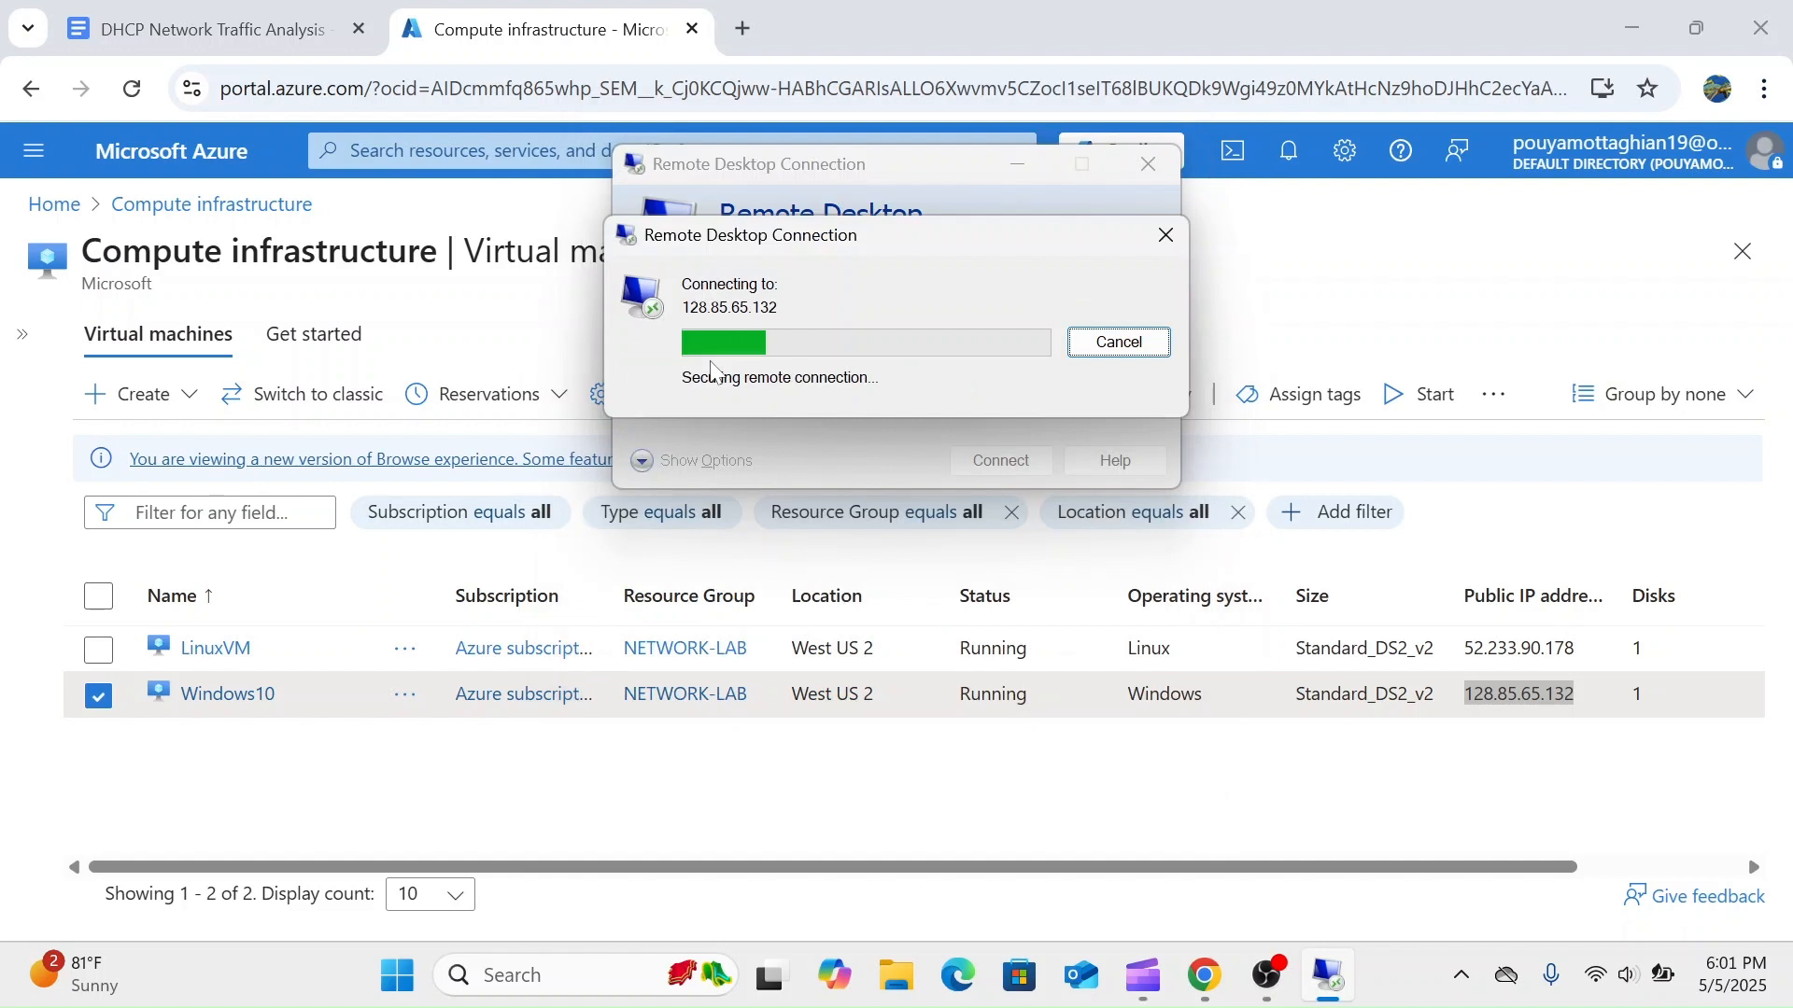
type("***********")
key("Return")
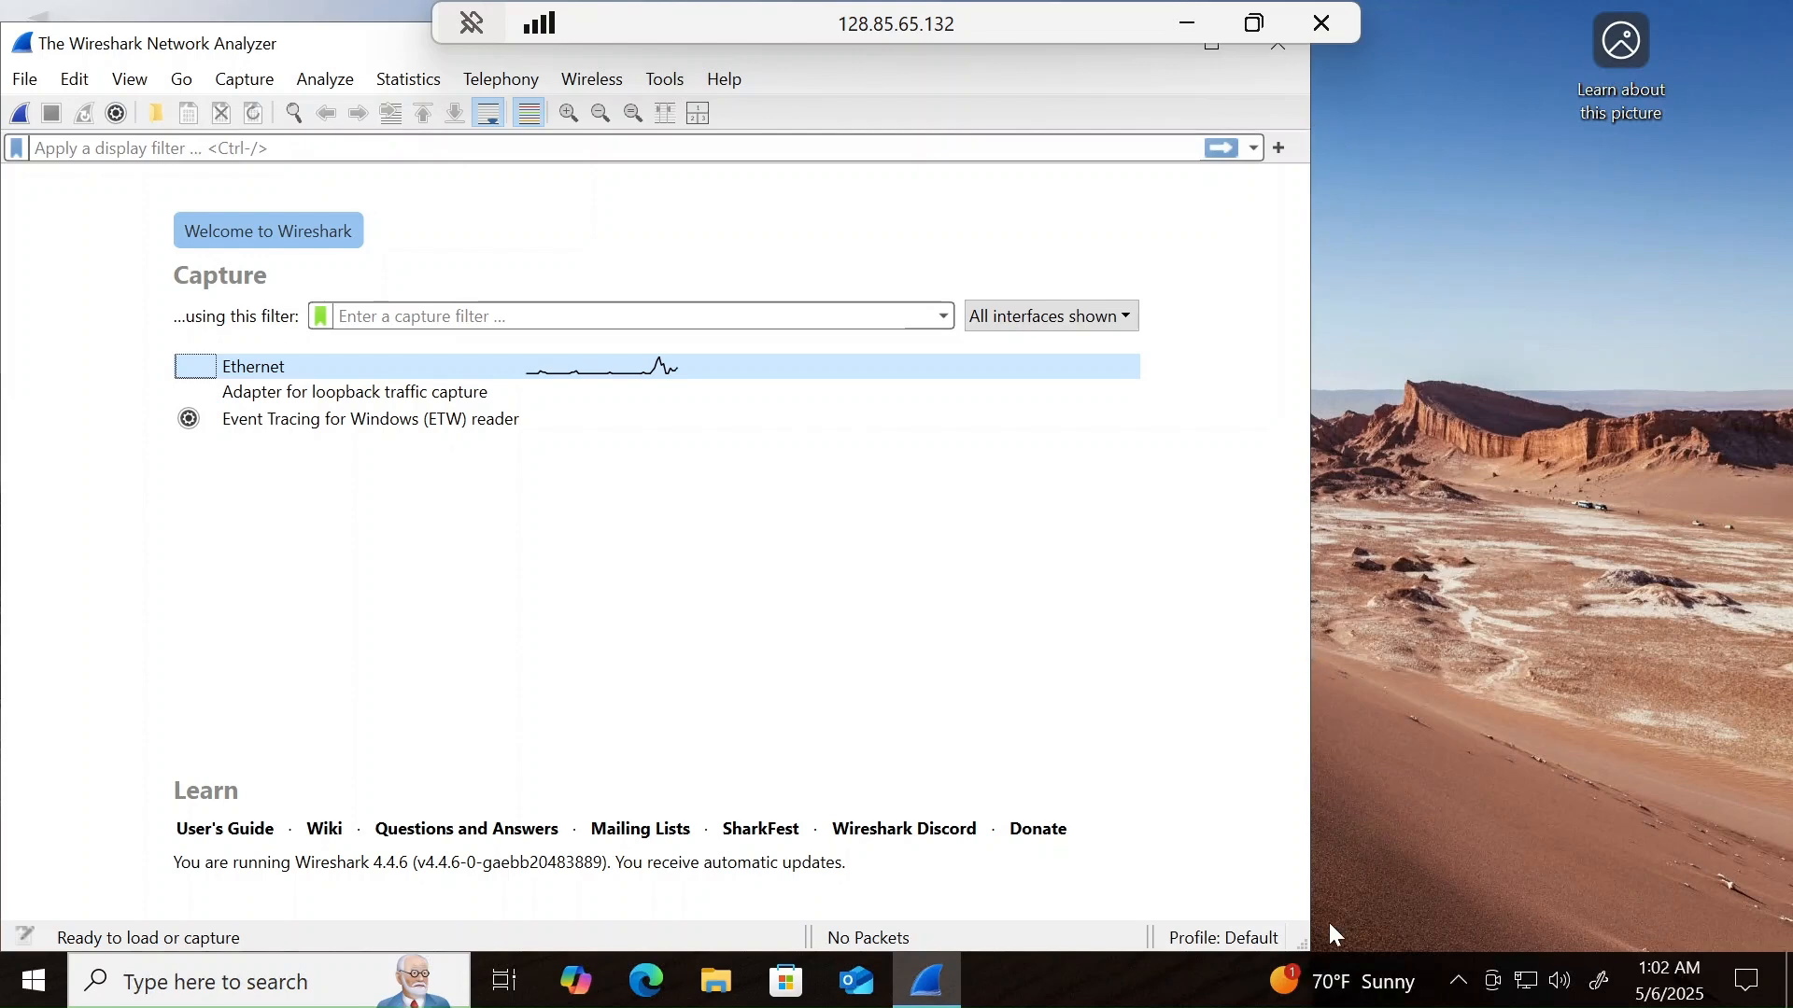
- Narrow the Wireshark window to about half the width of the remote desktop
left_click_drag(1004, 905, 872, 775)
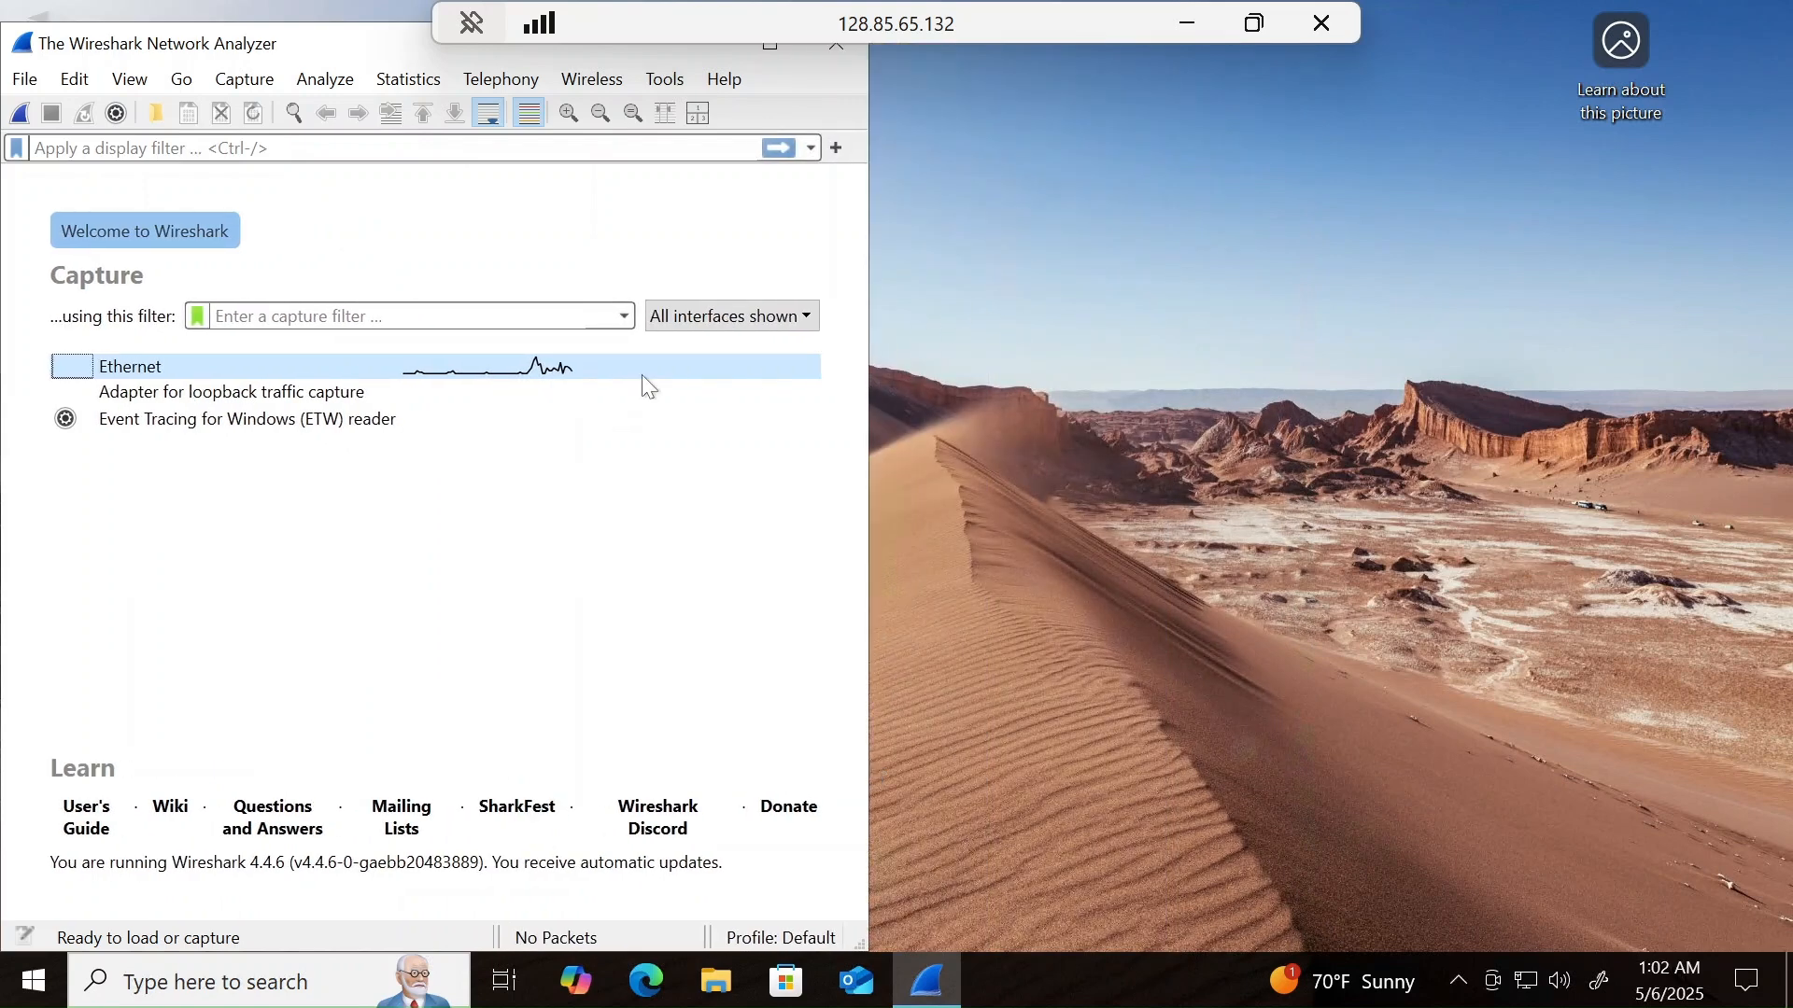
- Start capturing packets on the Ethernet interface and filter the packet list by dhcp
left_click(26, 113)
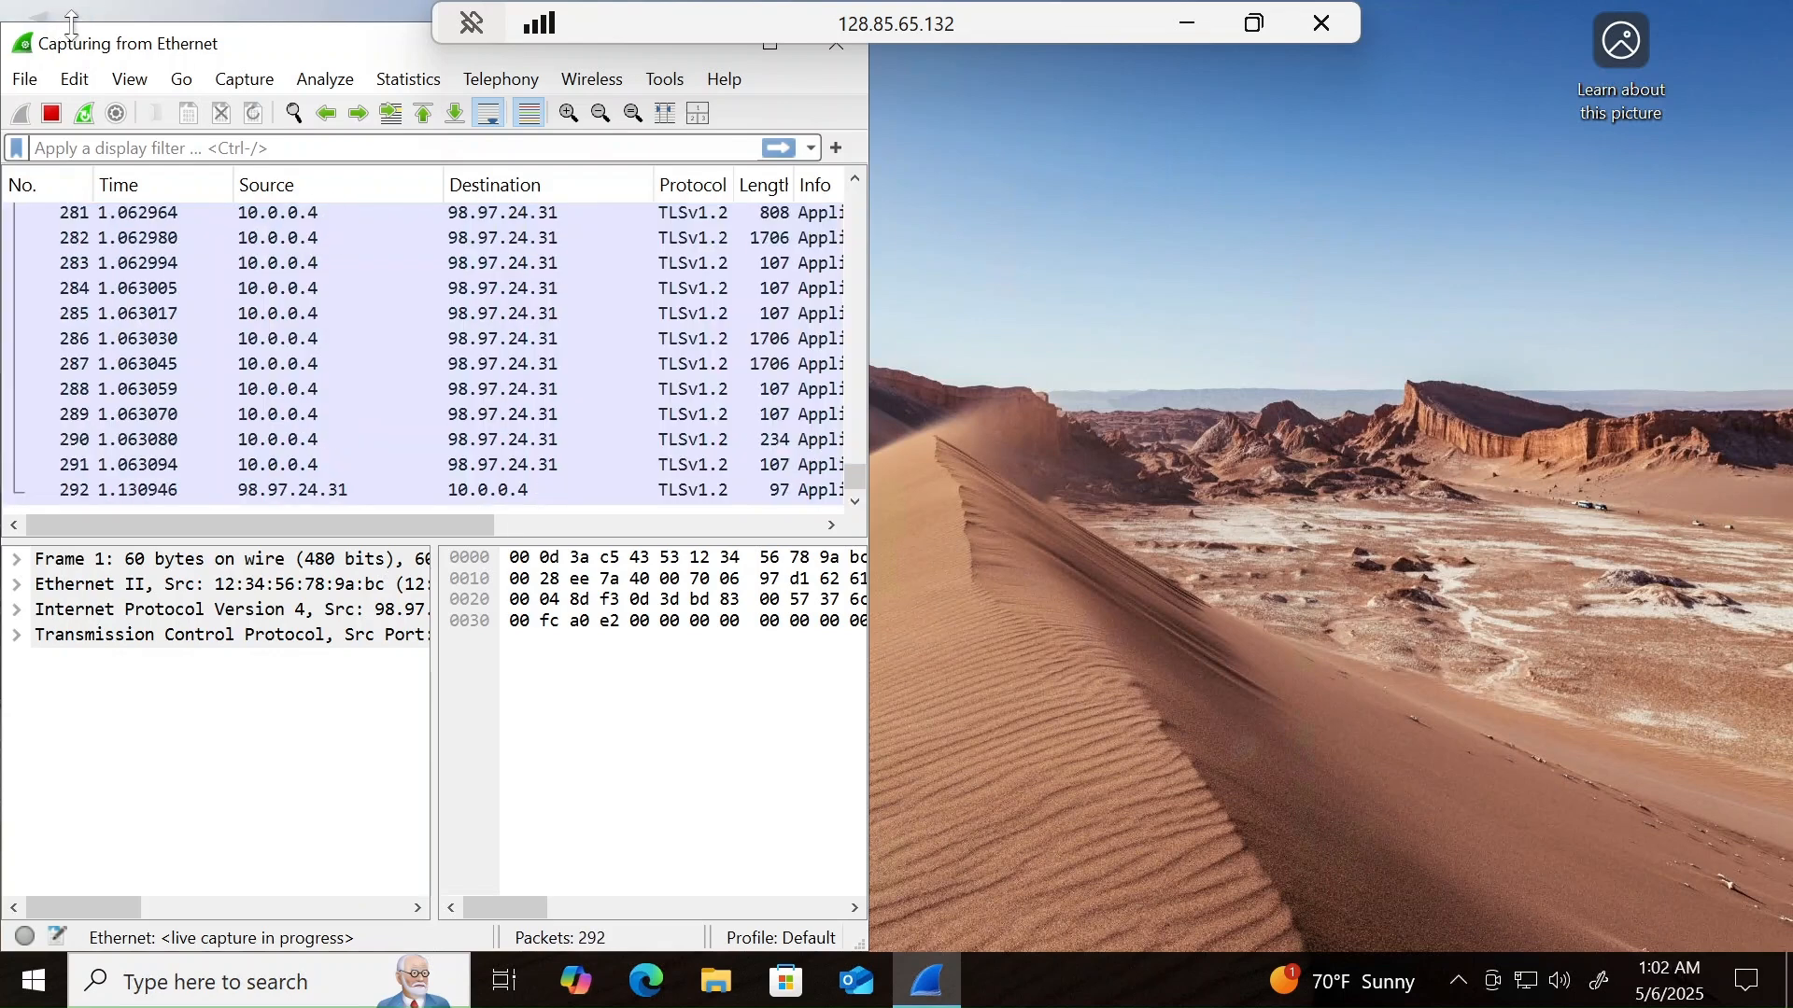
left_click_drag(71, 24, 76, 5)
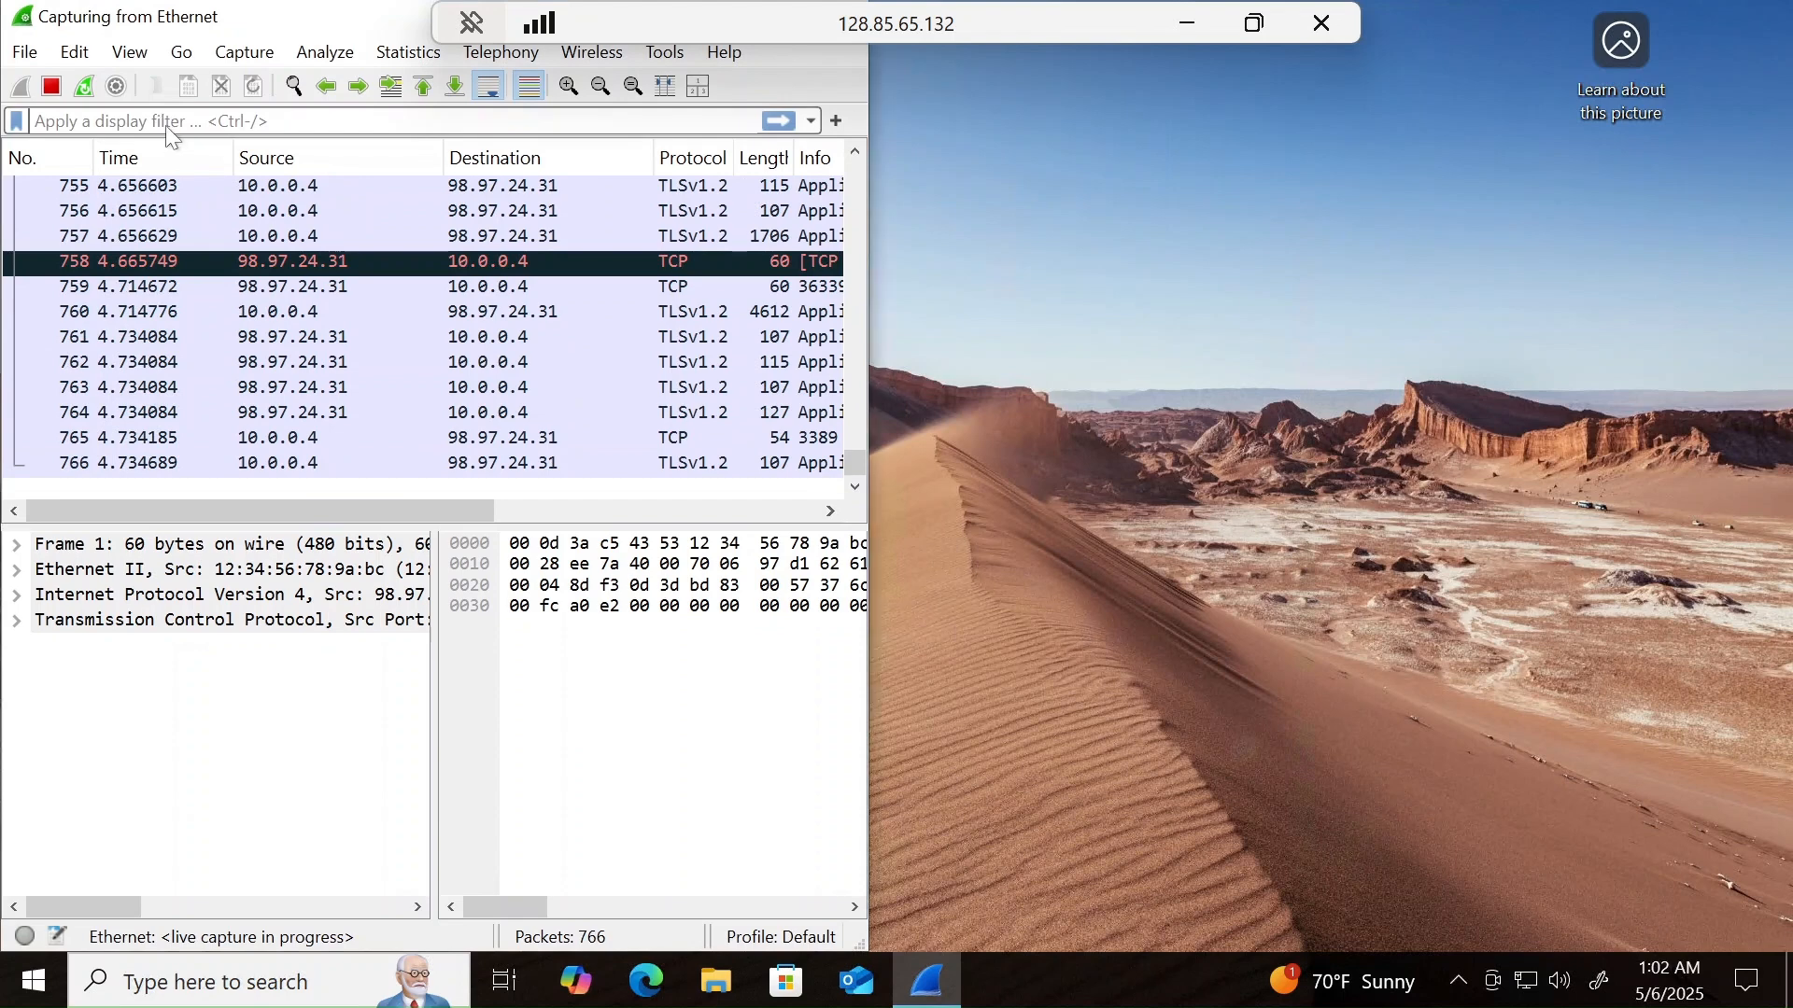
left_click(165, 125)
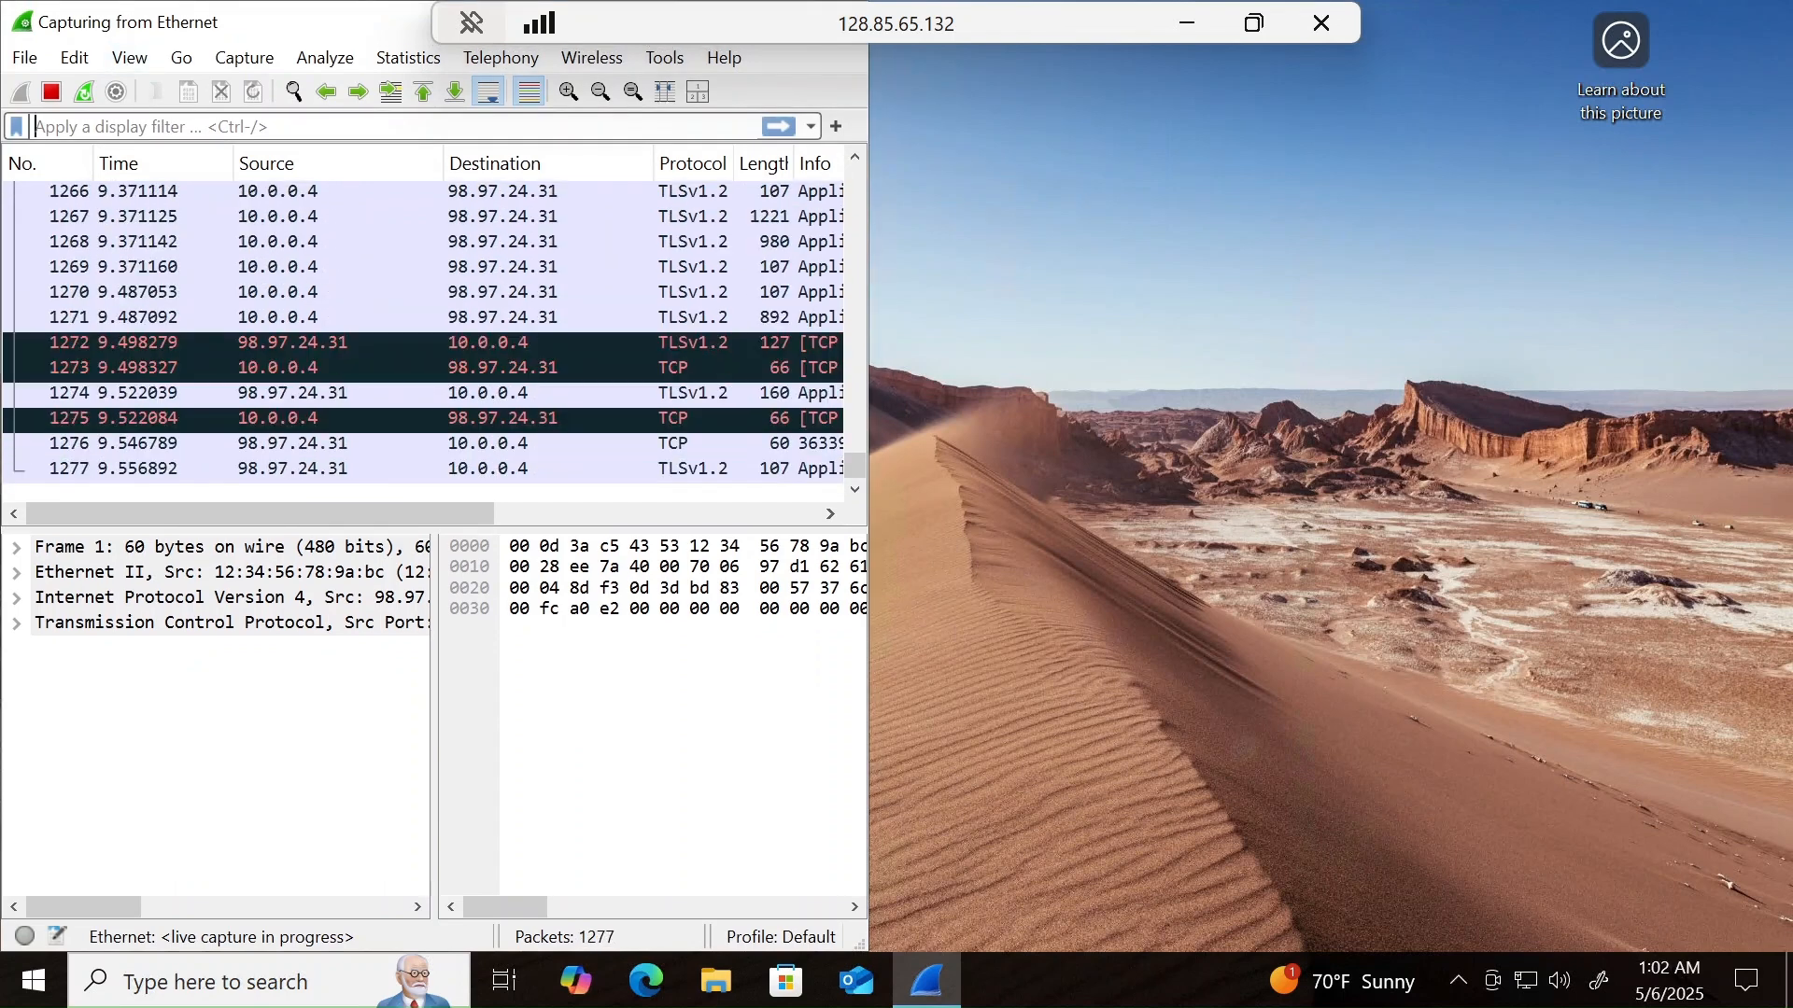
type("dhcp")
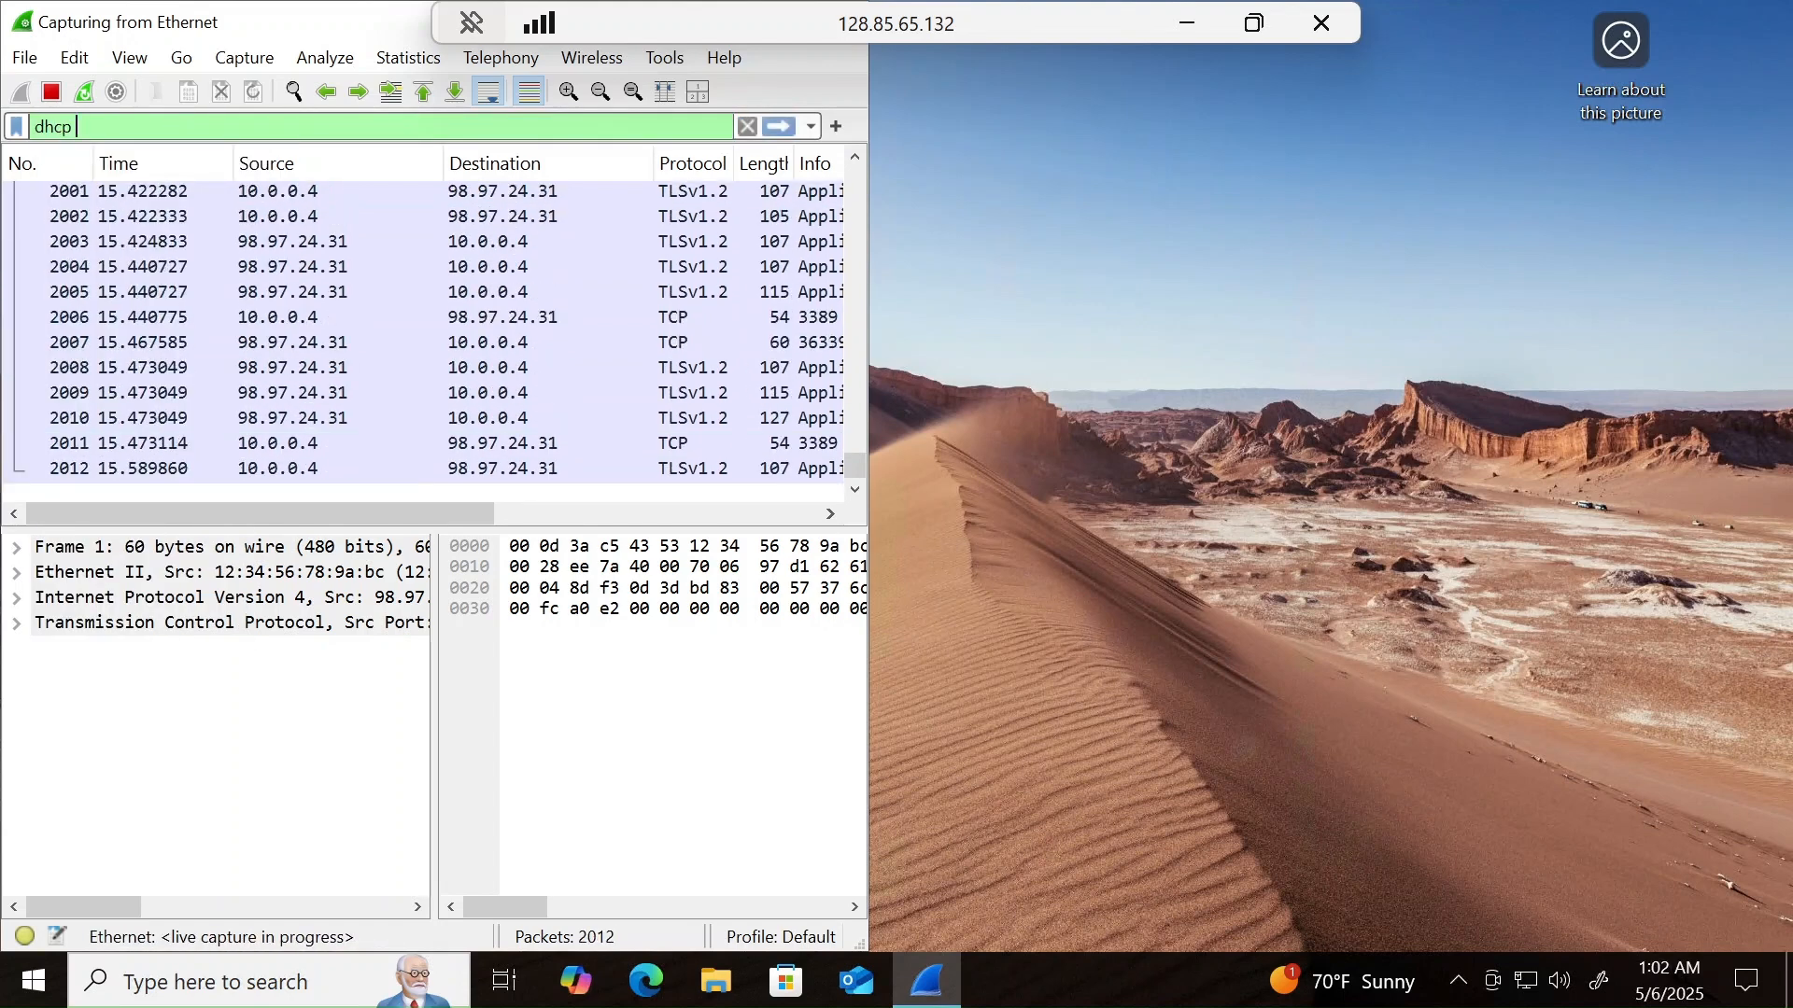
key("Return")
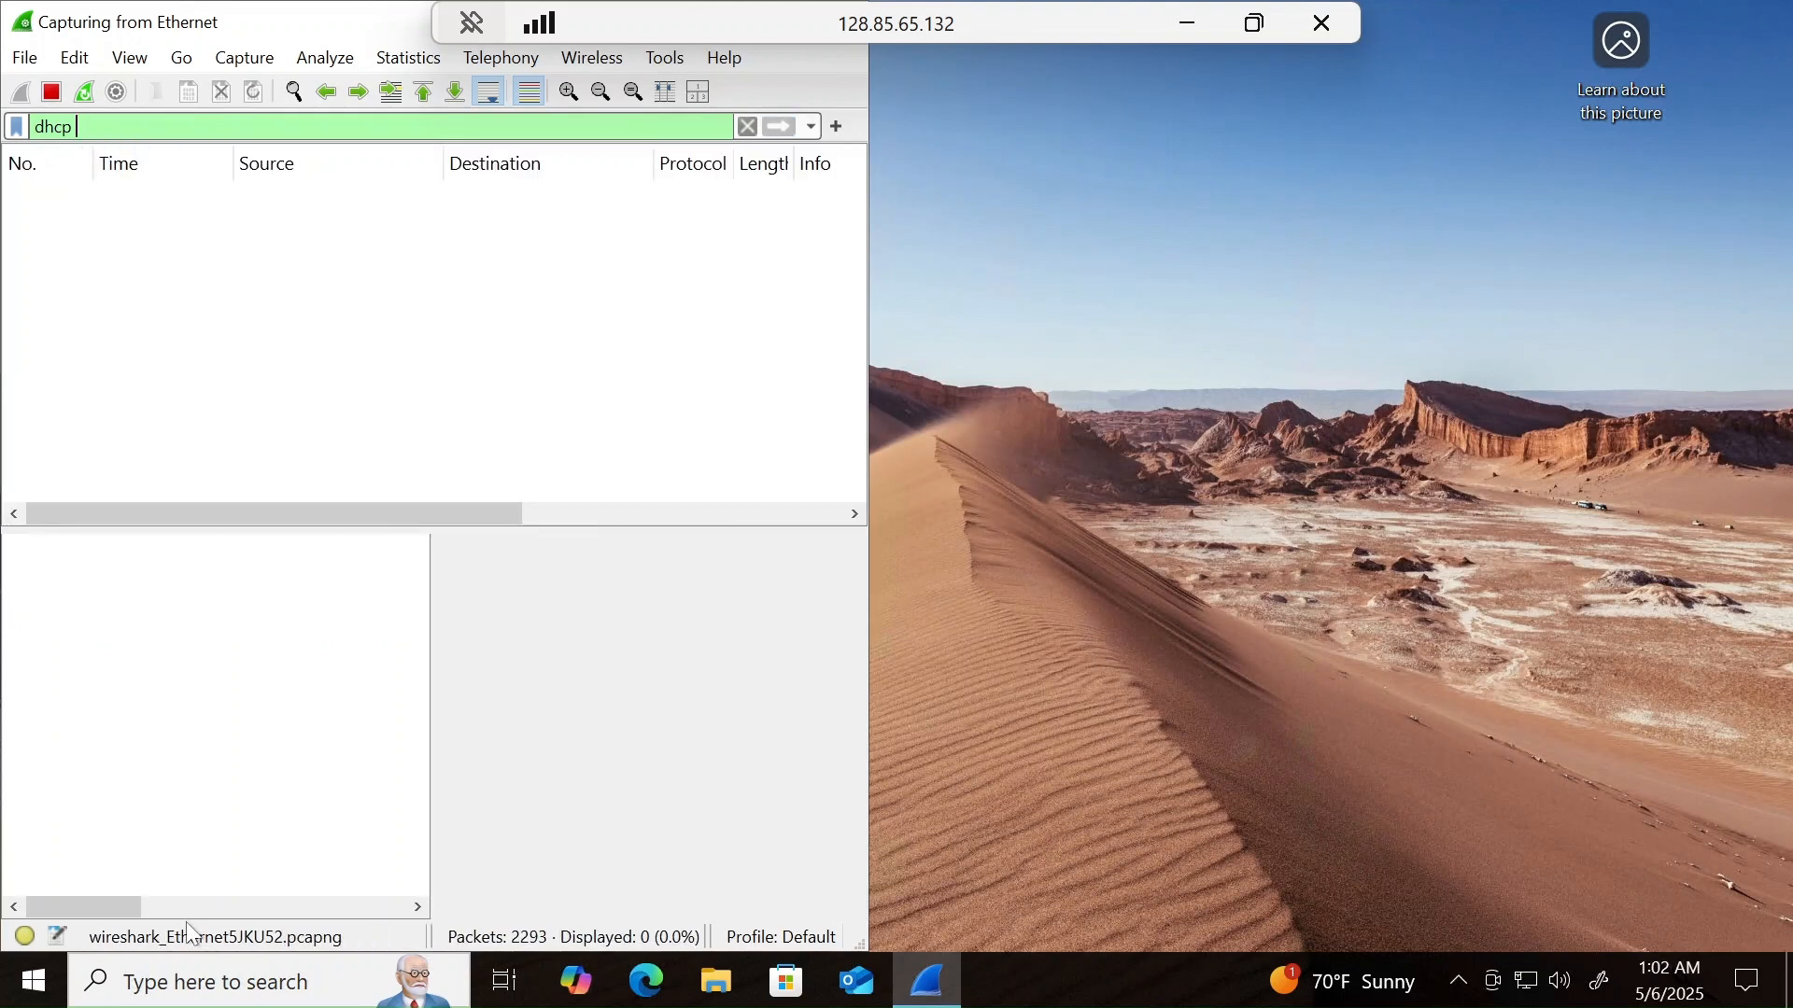
- Open Windows PowerShell on the remote machine and fit its window beside Wireshark so both are fully visible
left_click(221, 997)
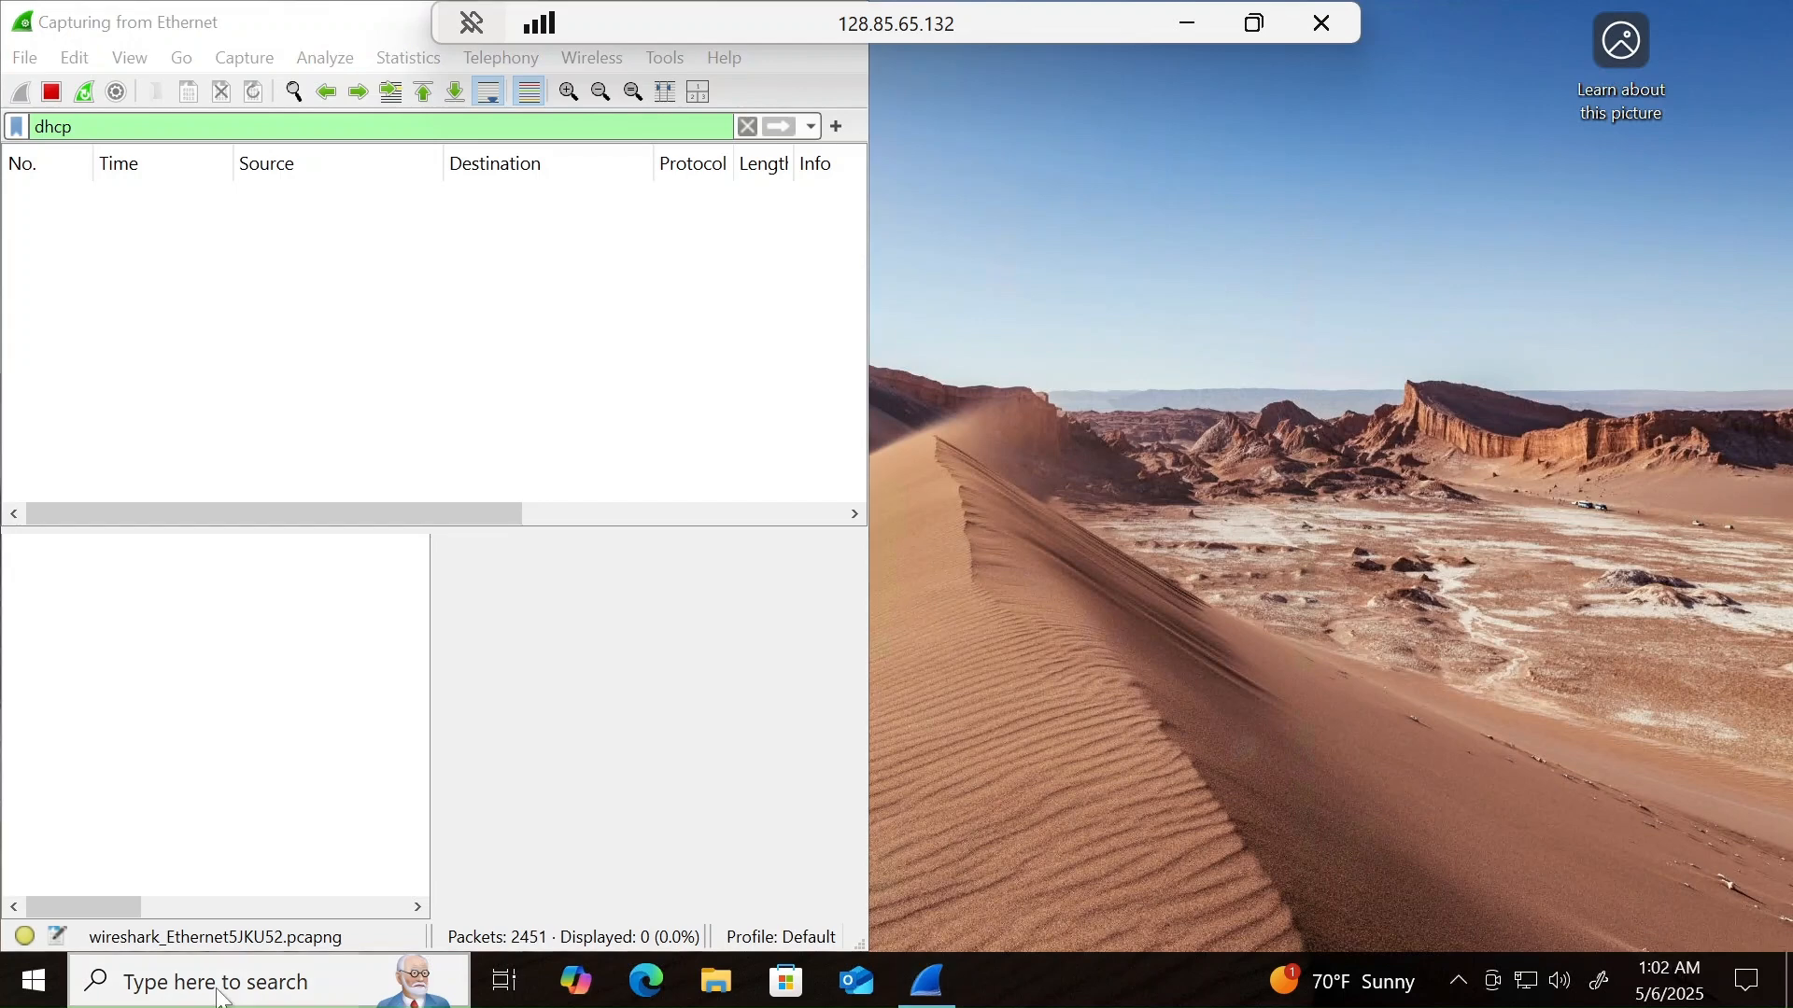
type("powershell")
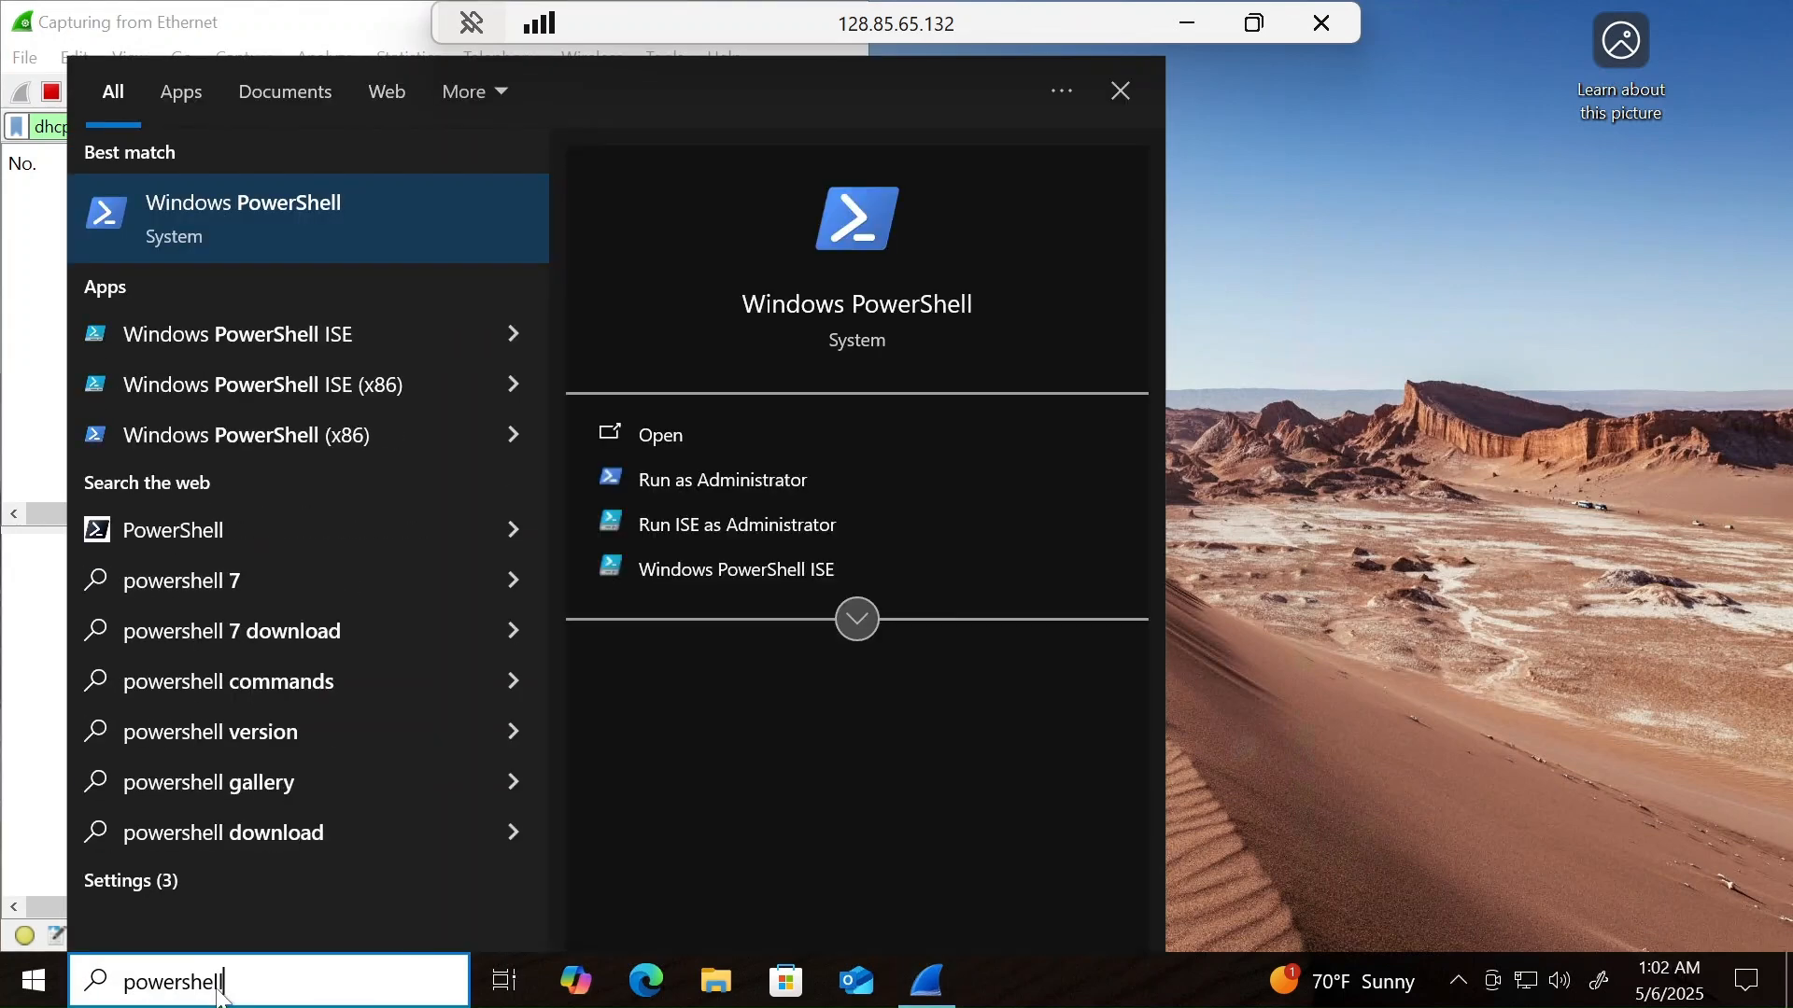
key("ctrl+shift+Return")
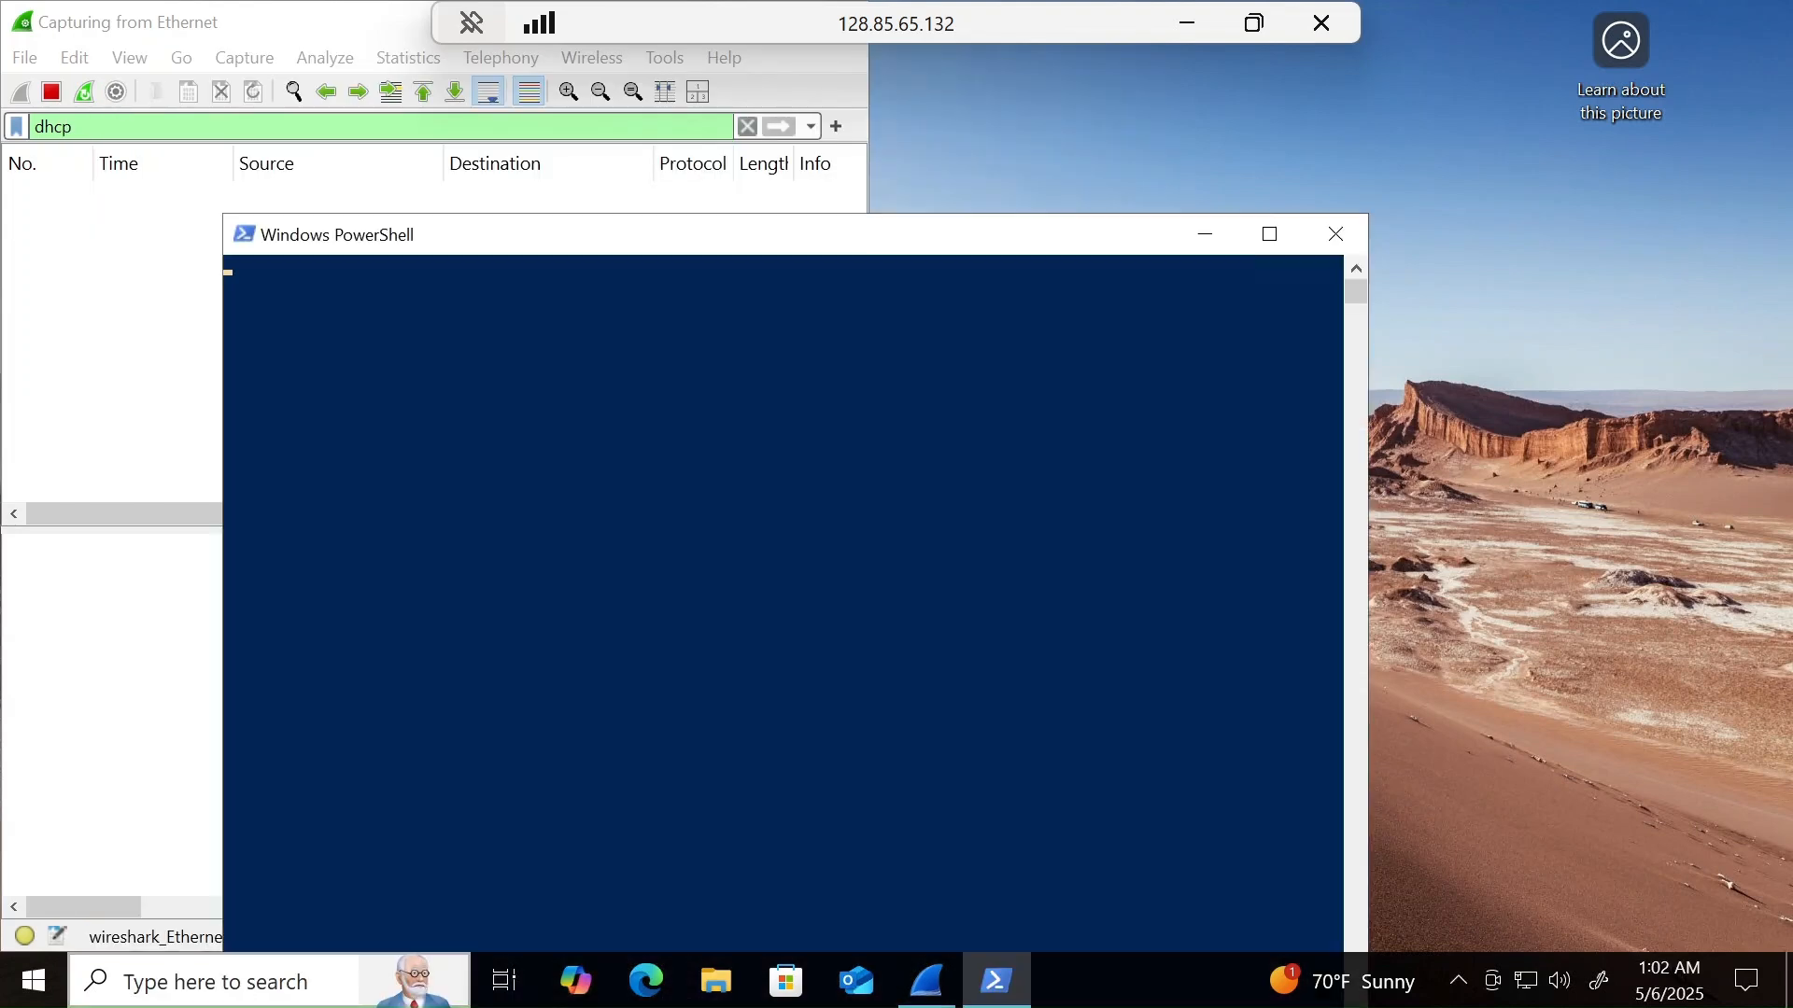
left_click_drag(224, 220, 370, 241)
left_click_drag(982, 272, 1416, 45)
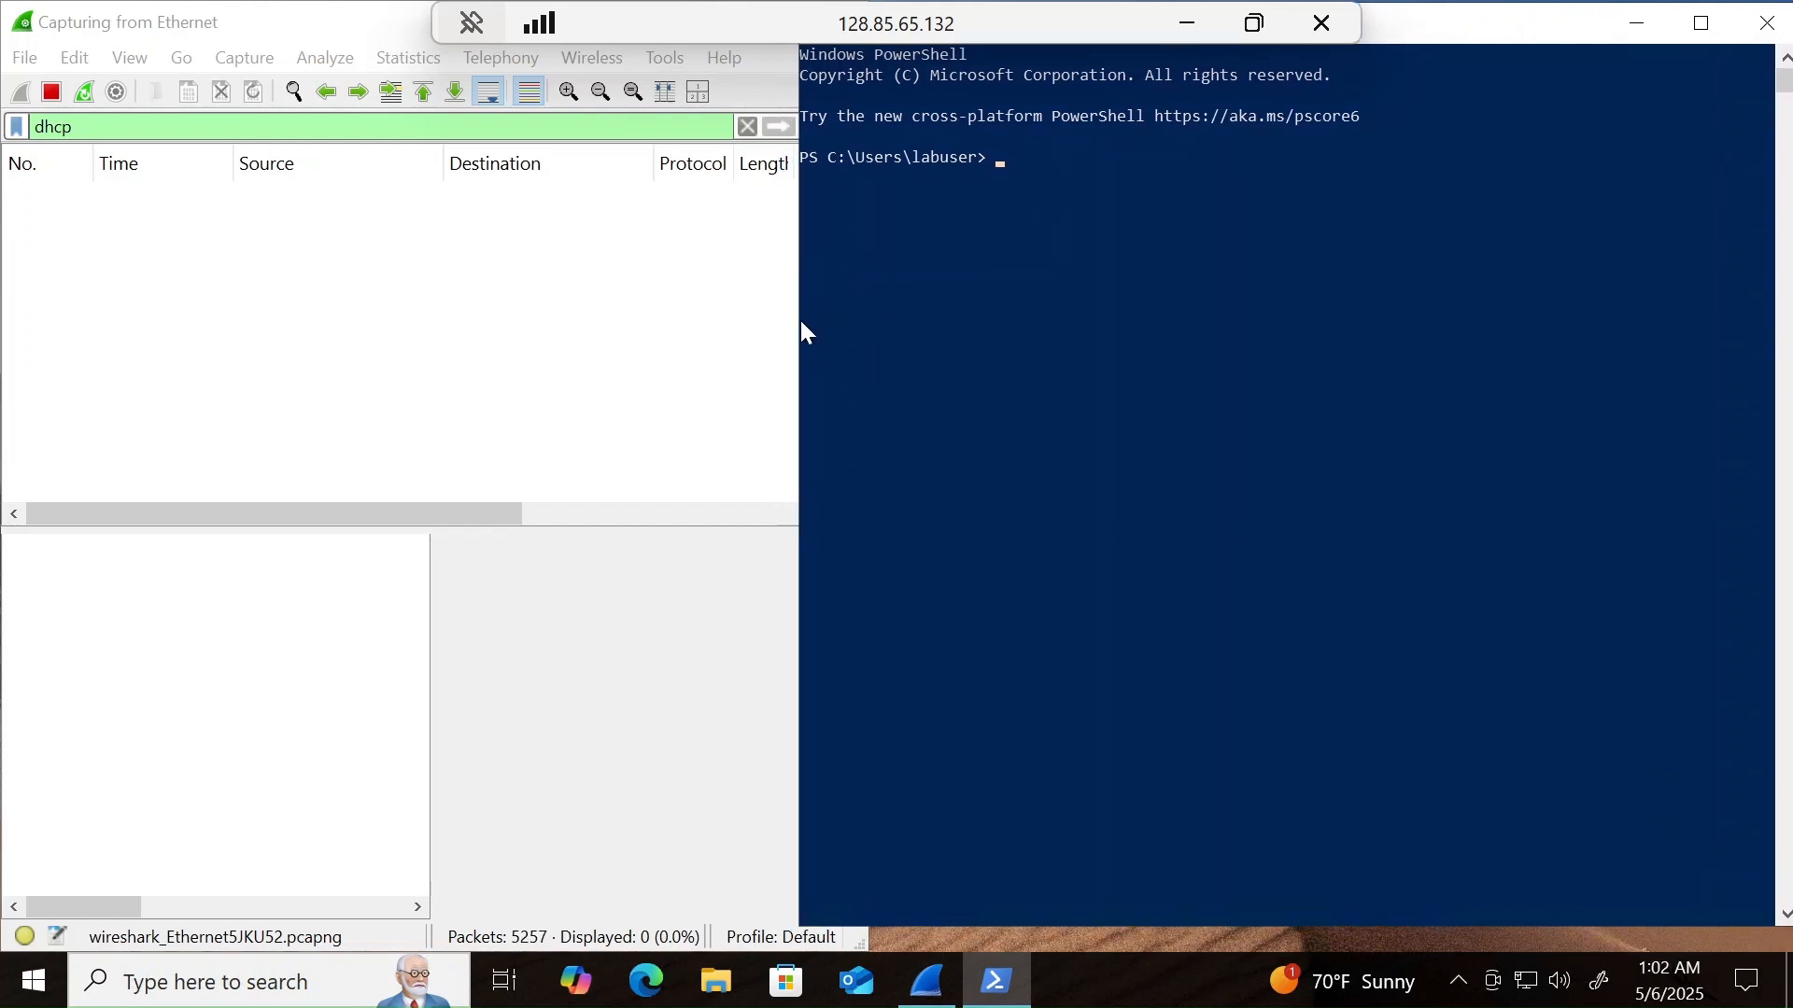
left_click_drag(794, 323, 860, 328)
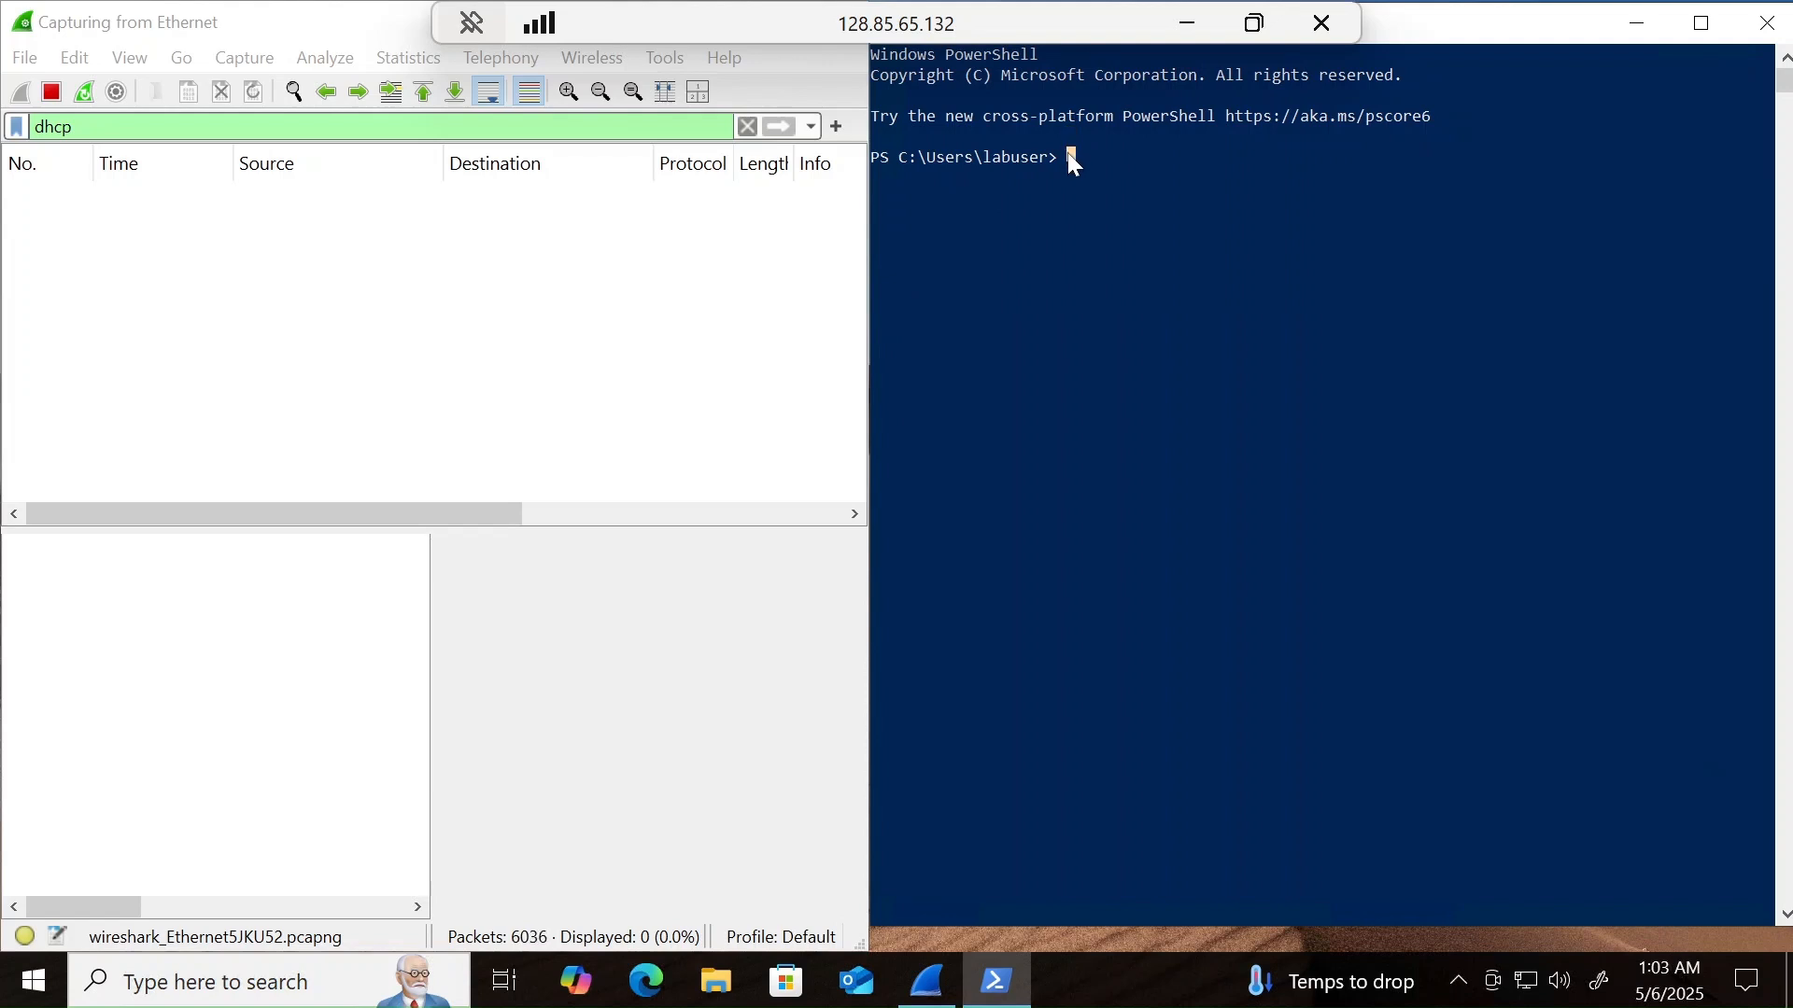
- Run ipconfig in PowerShell, followed by ipconfig /renew
type("config")
key("Return")
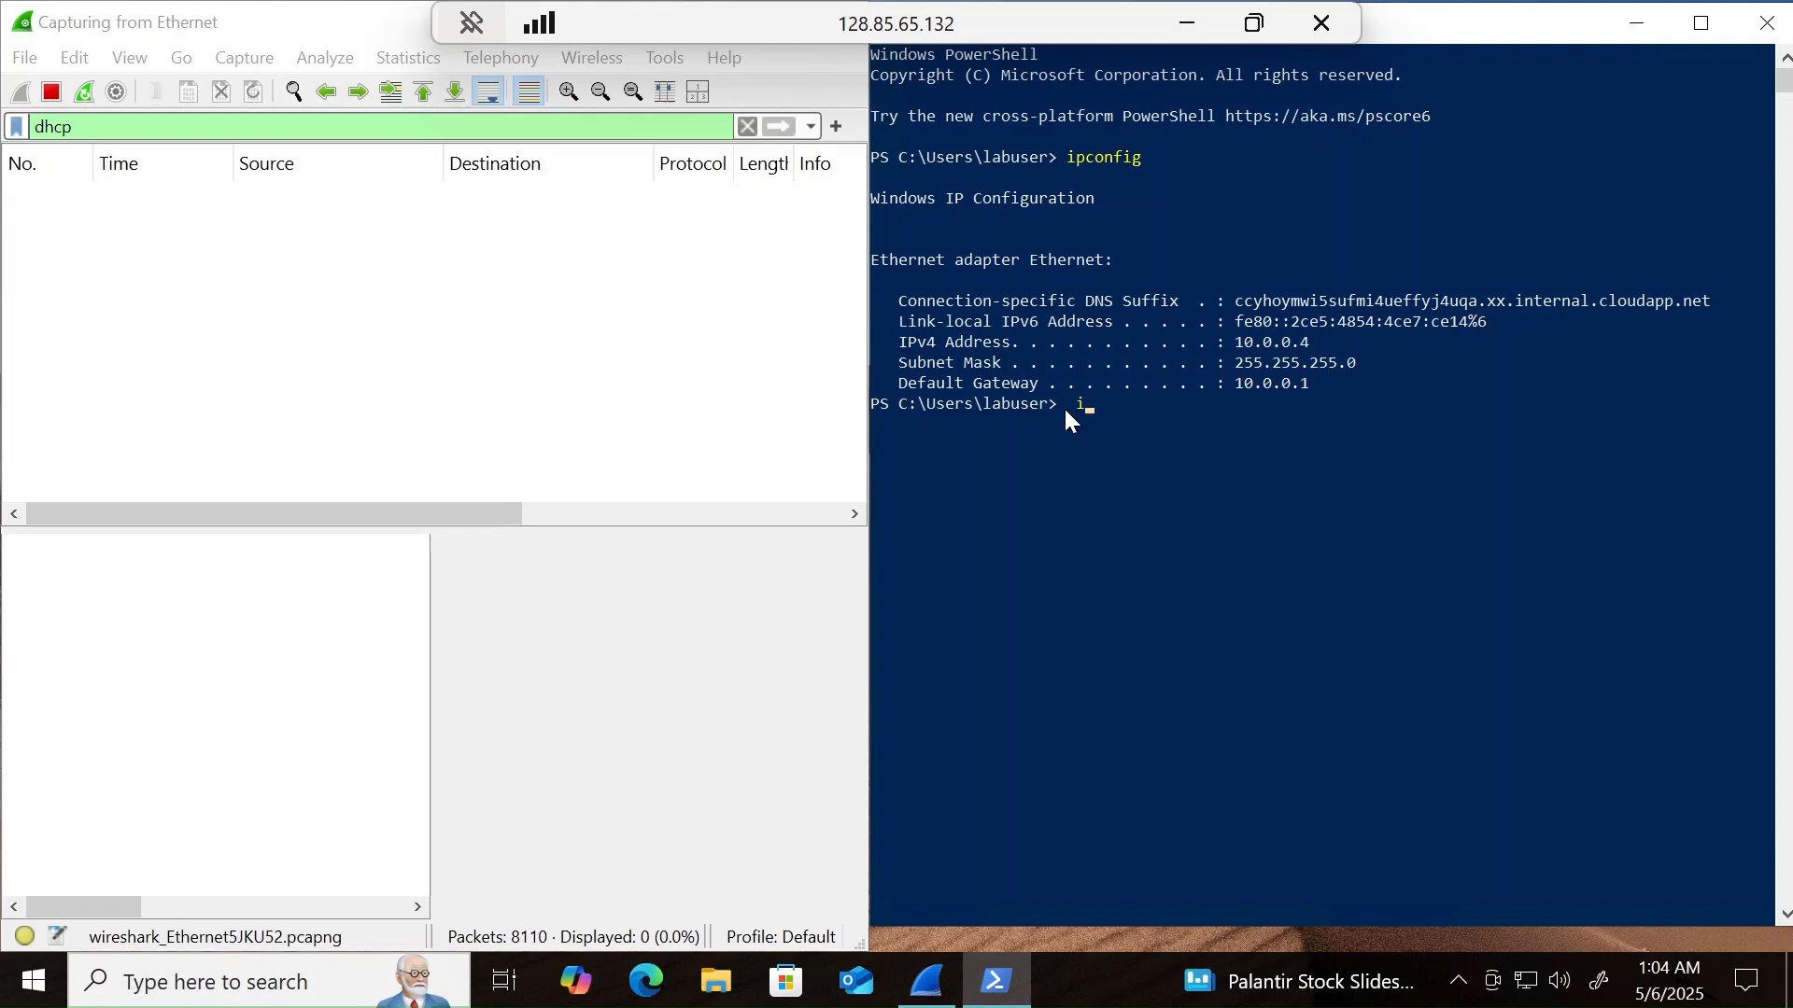
type("config /renew")
key("Return")
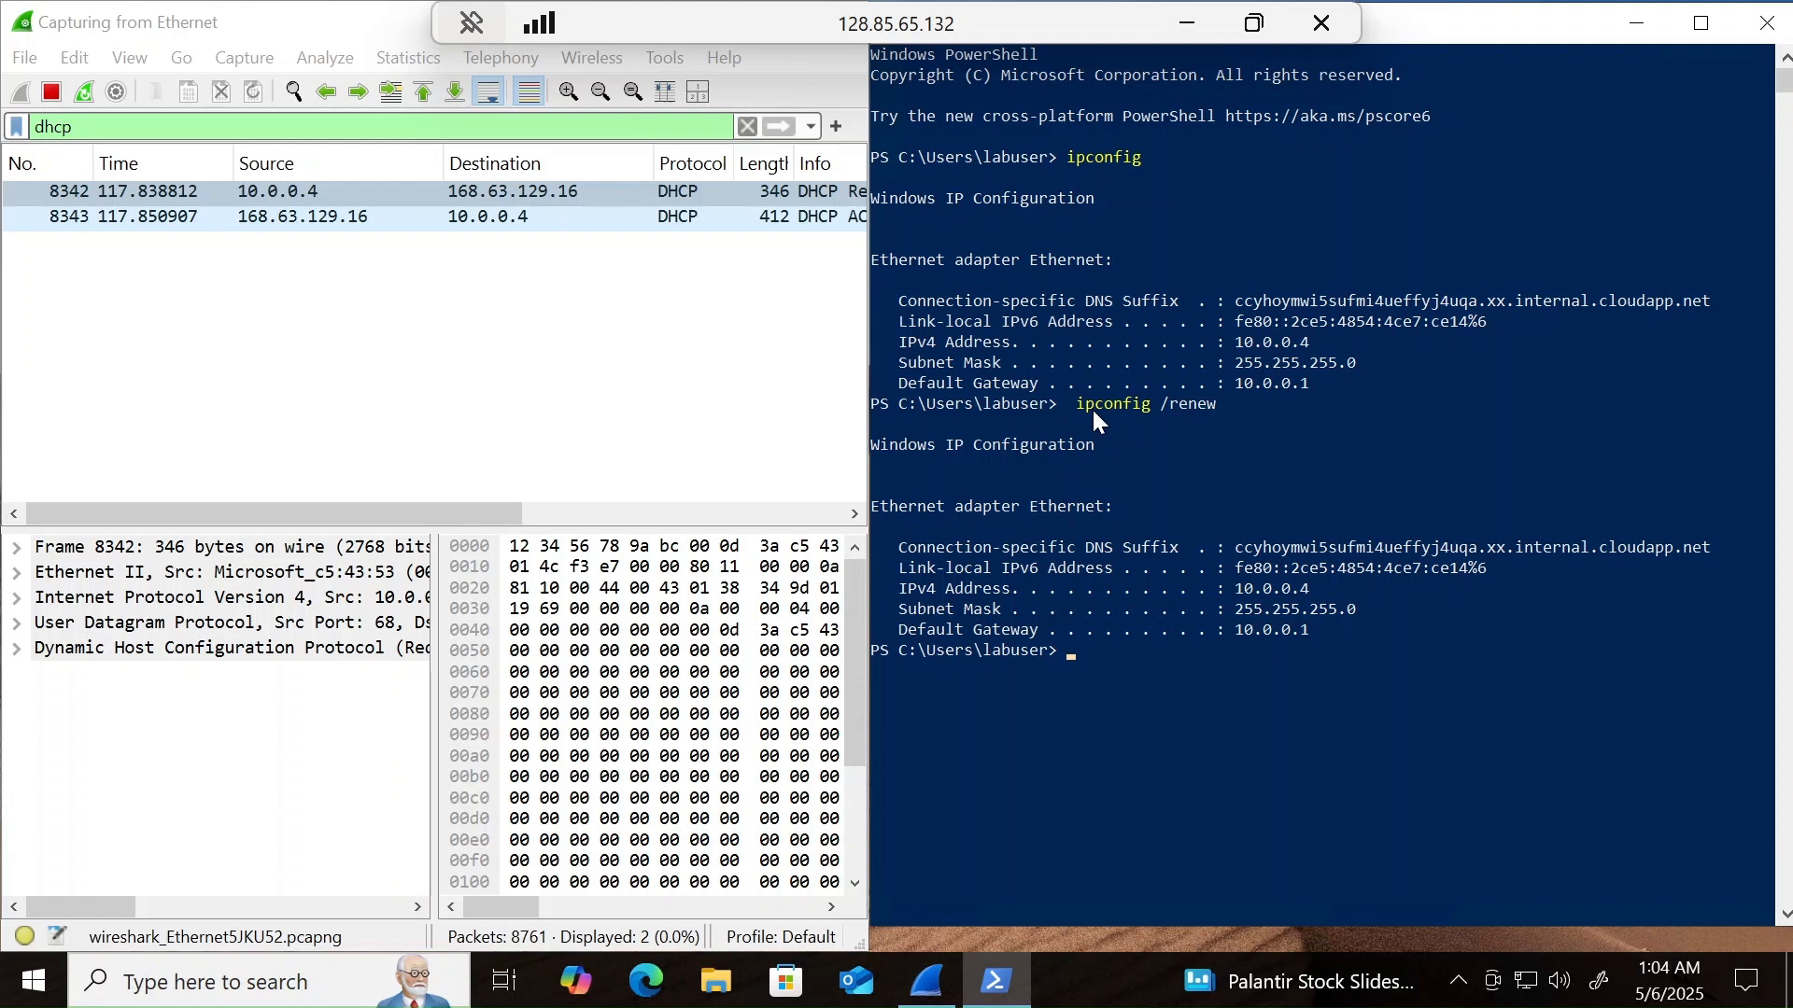
- Examine the source, destination and info columns of the captured DHCP packets in Wireshark
left_click(639, 353)
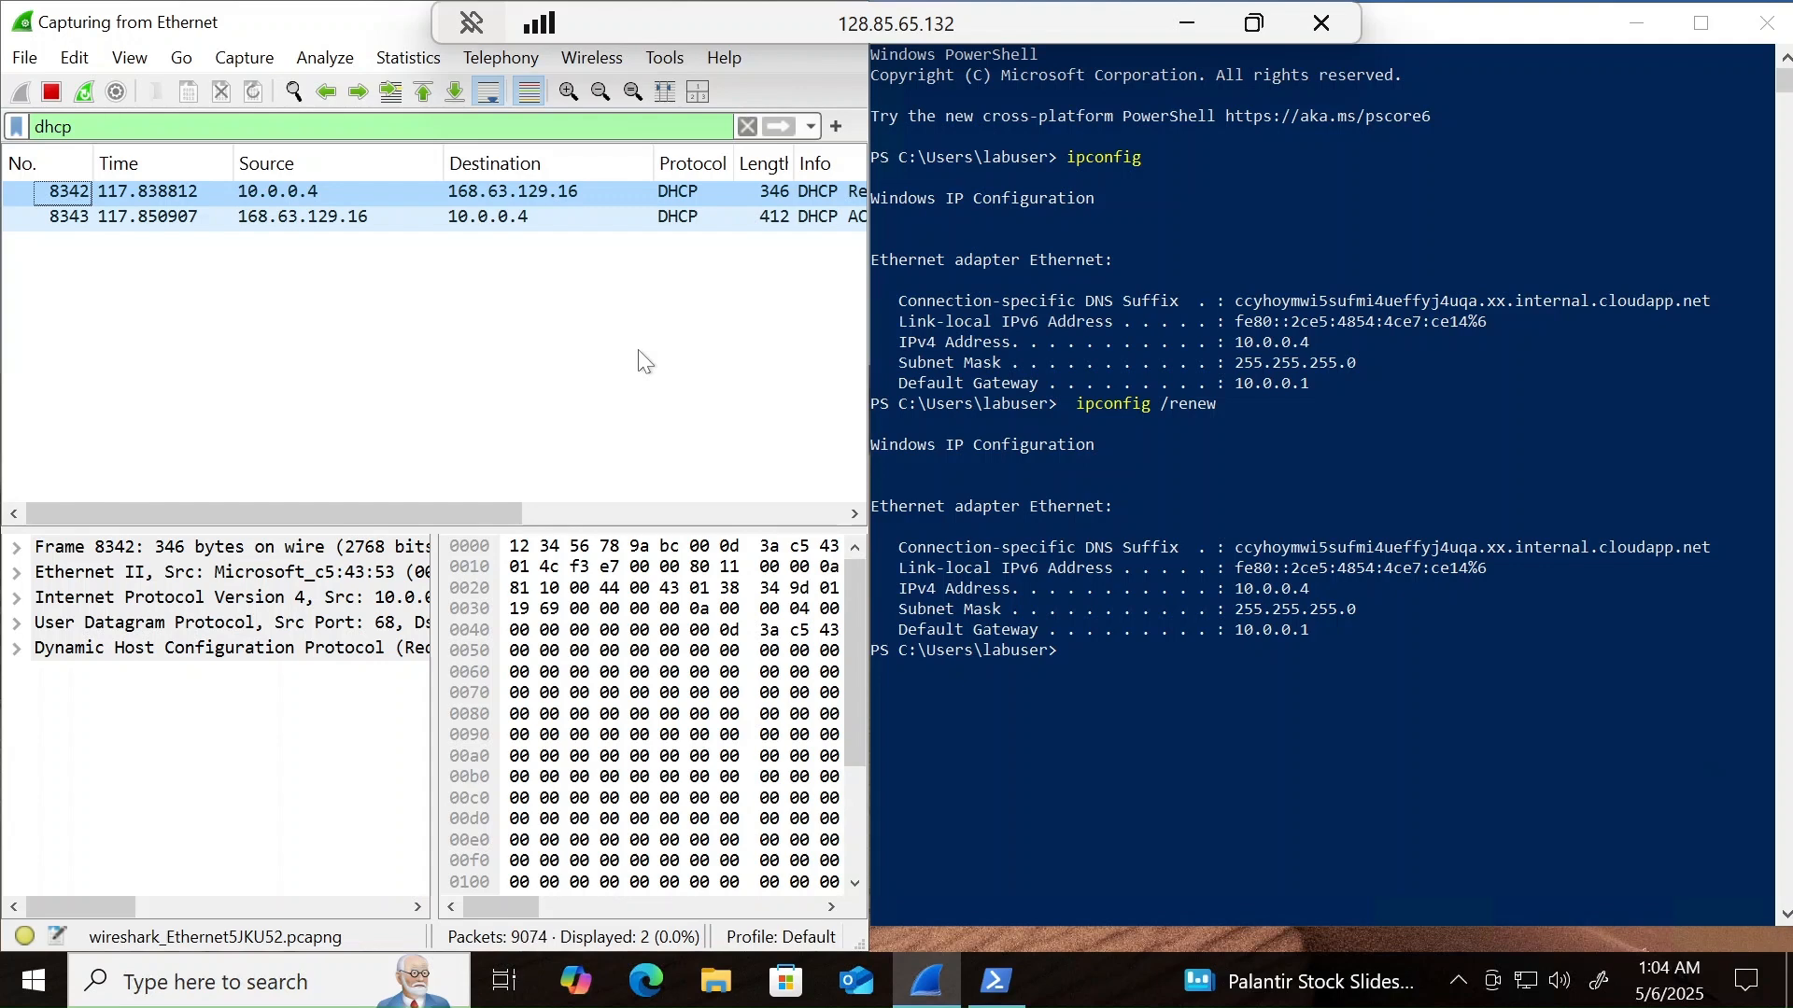
scroll(807, 303, "right", 6)
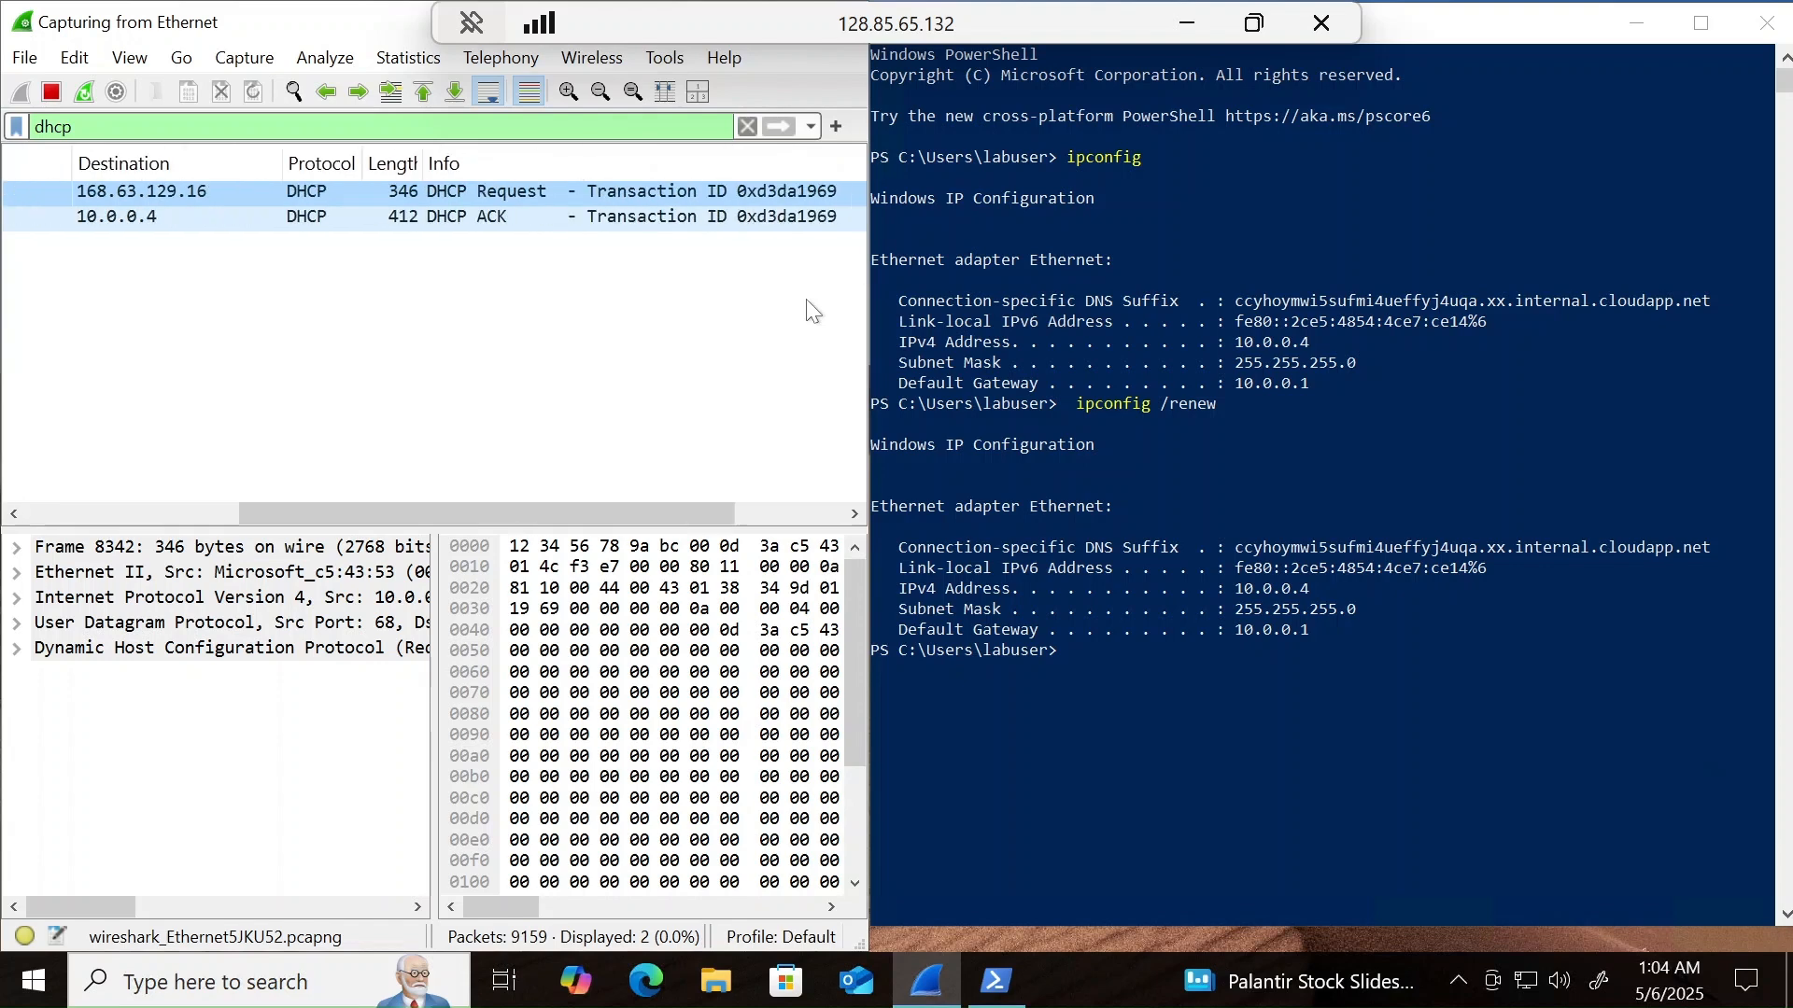
scroll(811, 309, "left", 2)
scroll(811, 310, "left", 1)
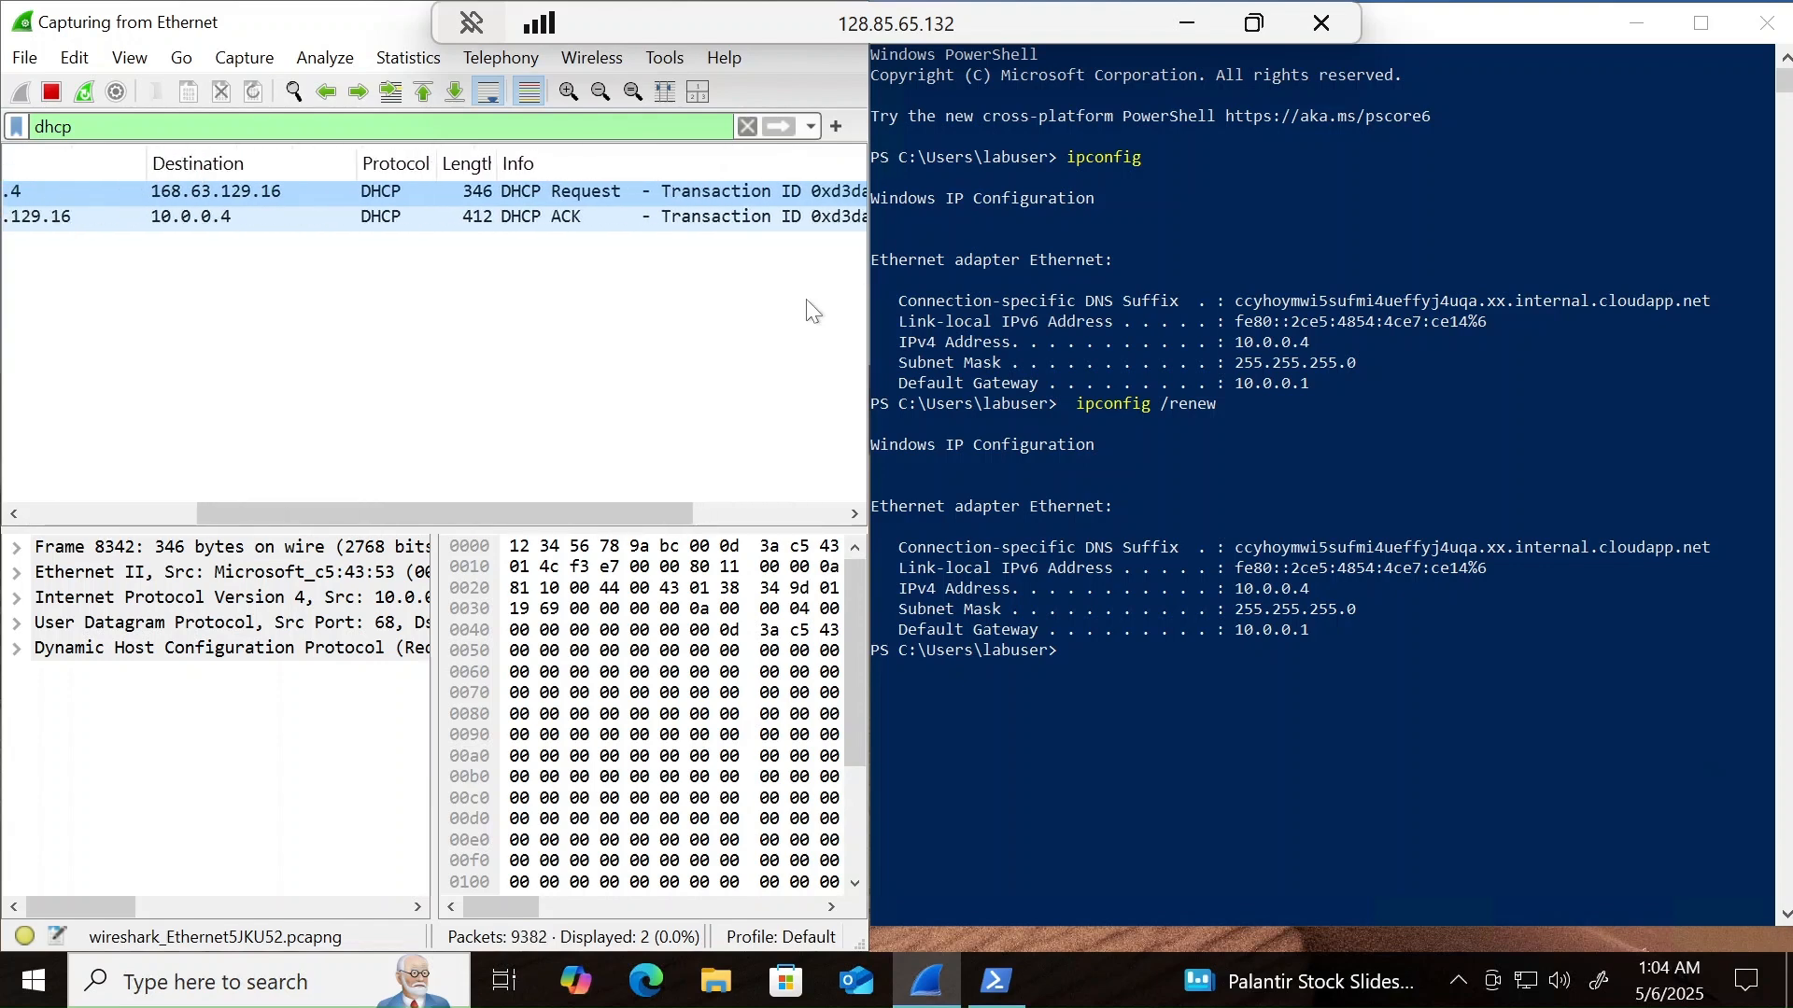
scroll(810, 310, "left", 1)
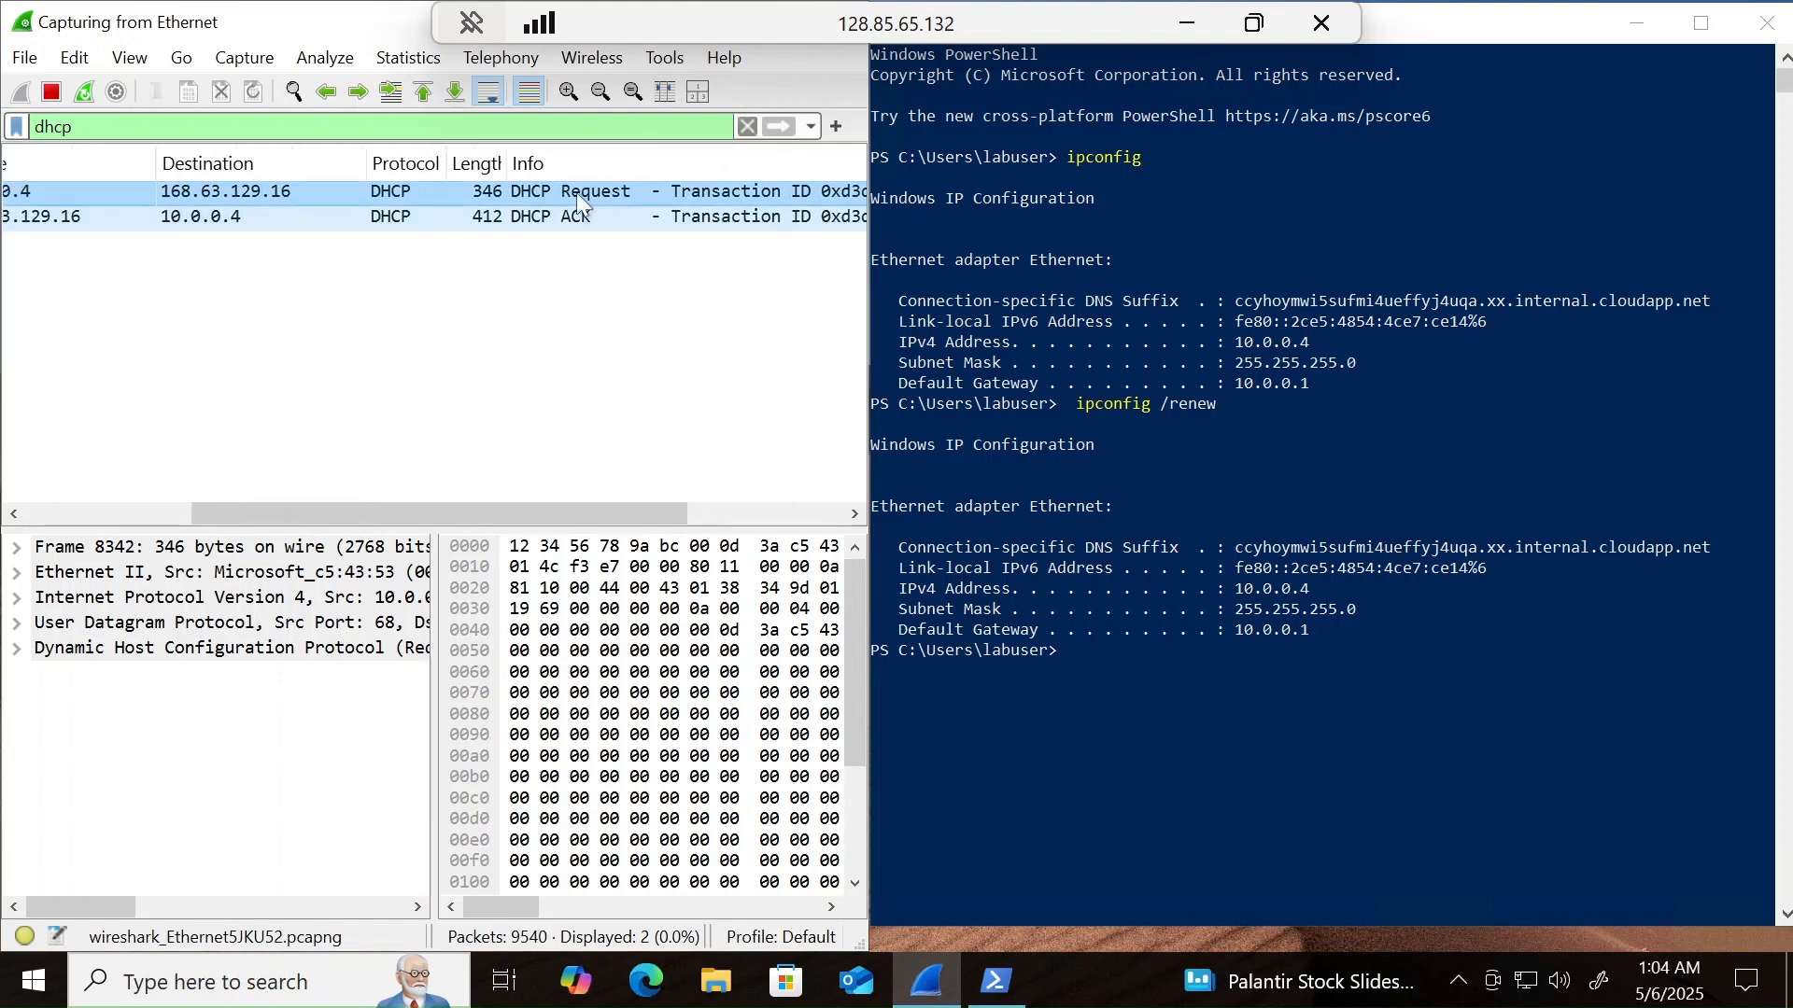
scroll(535, 289, "left", 6)
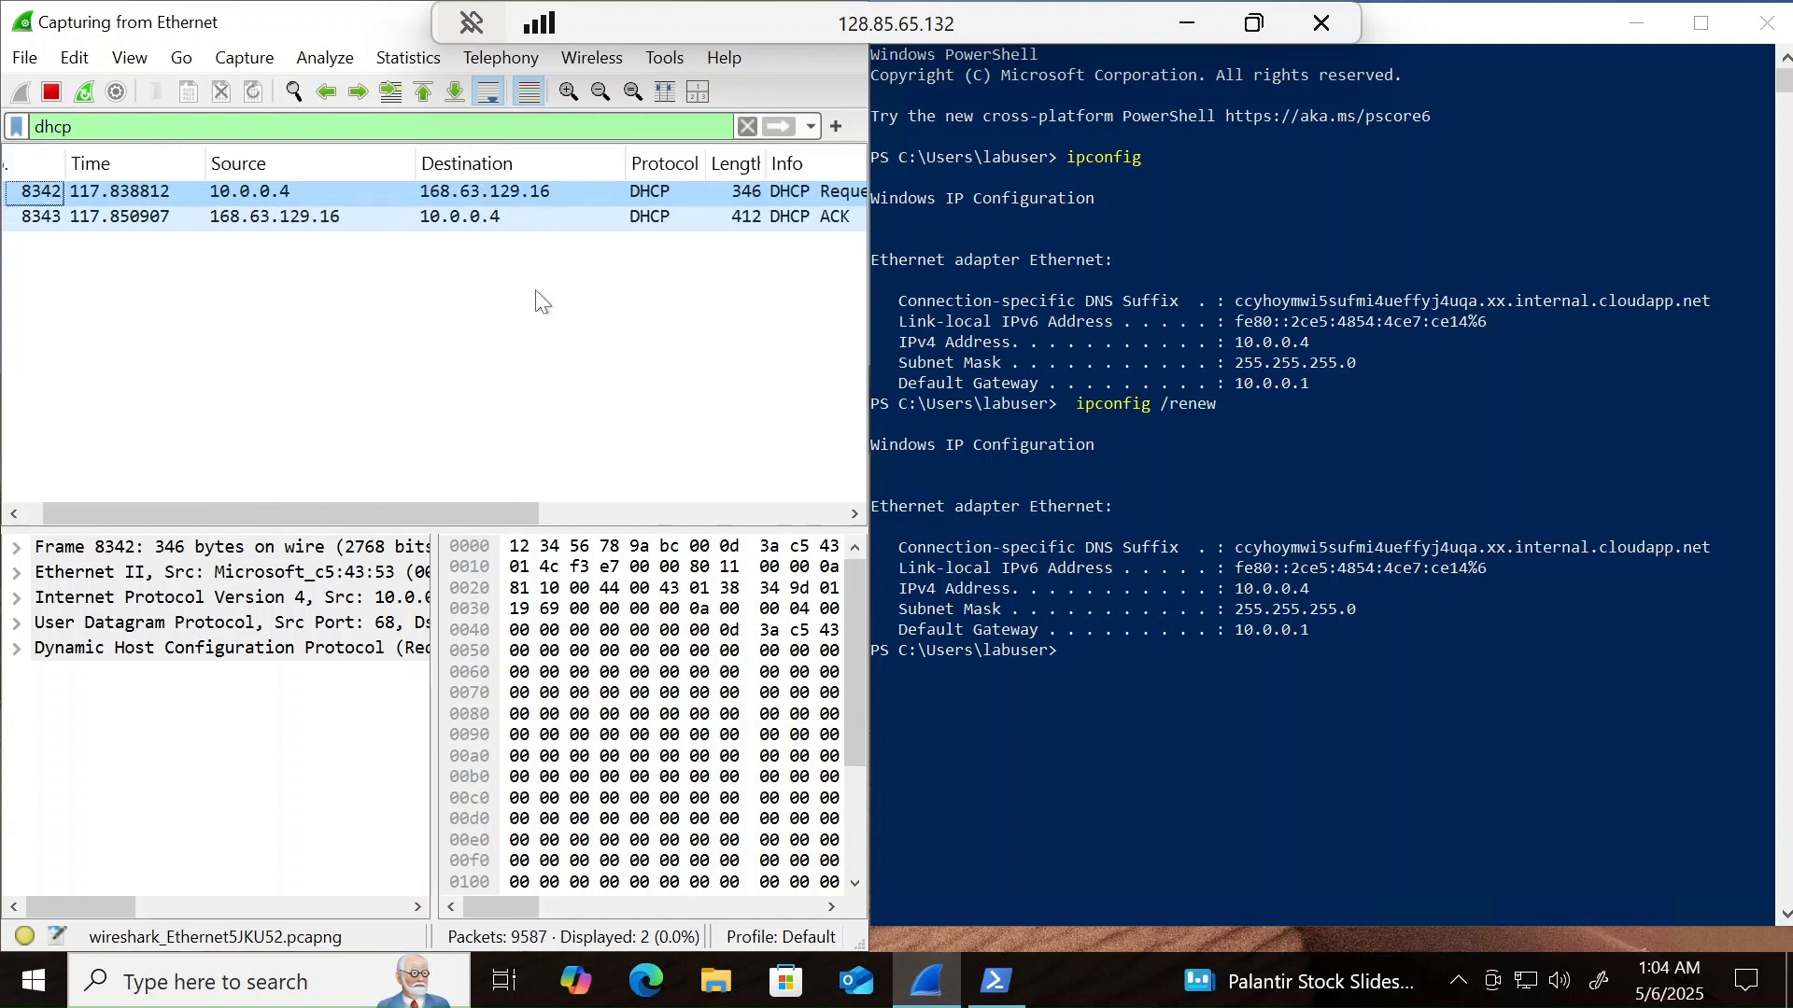
scroll(535, 289, "left", 1)
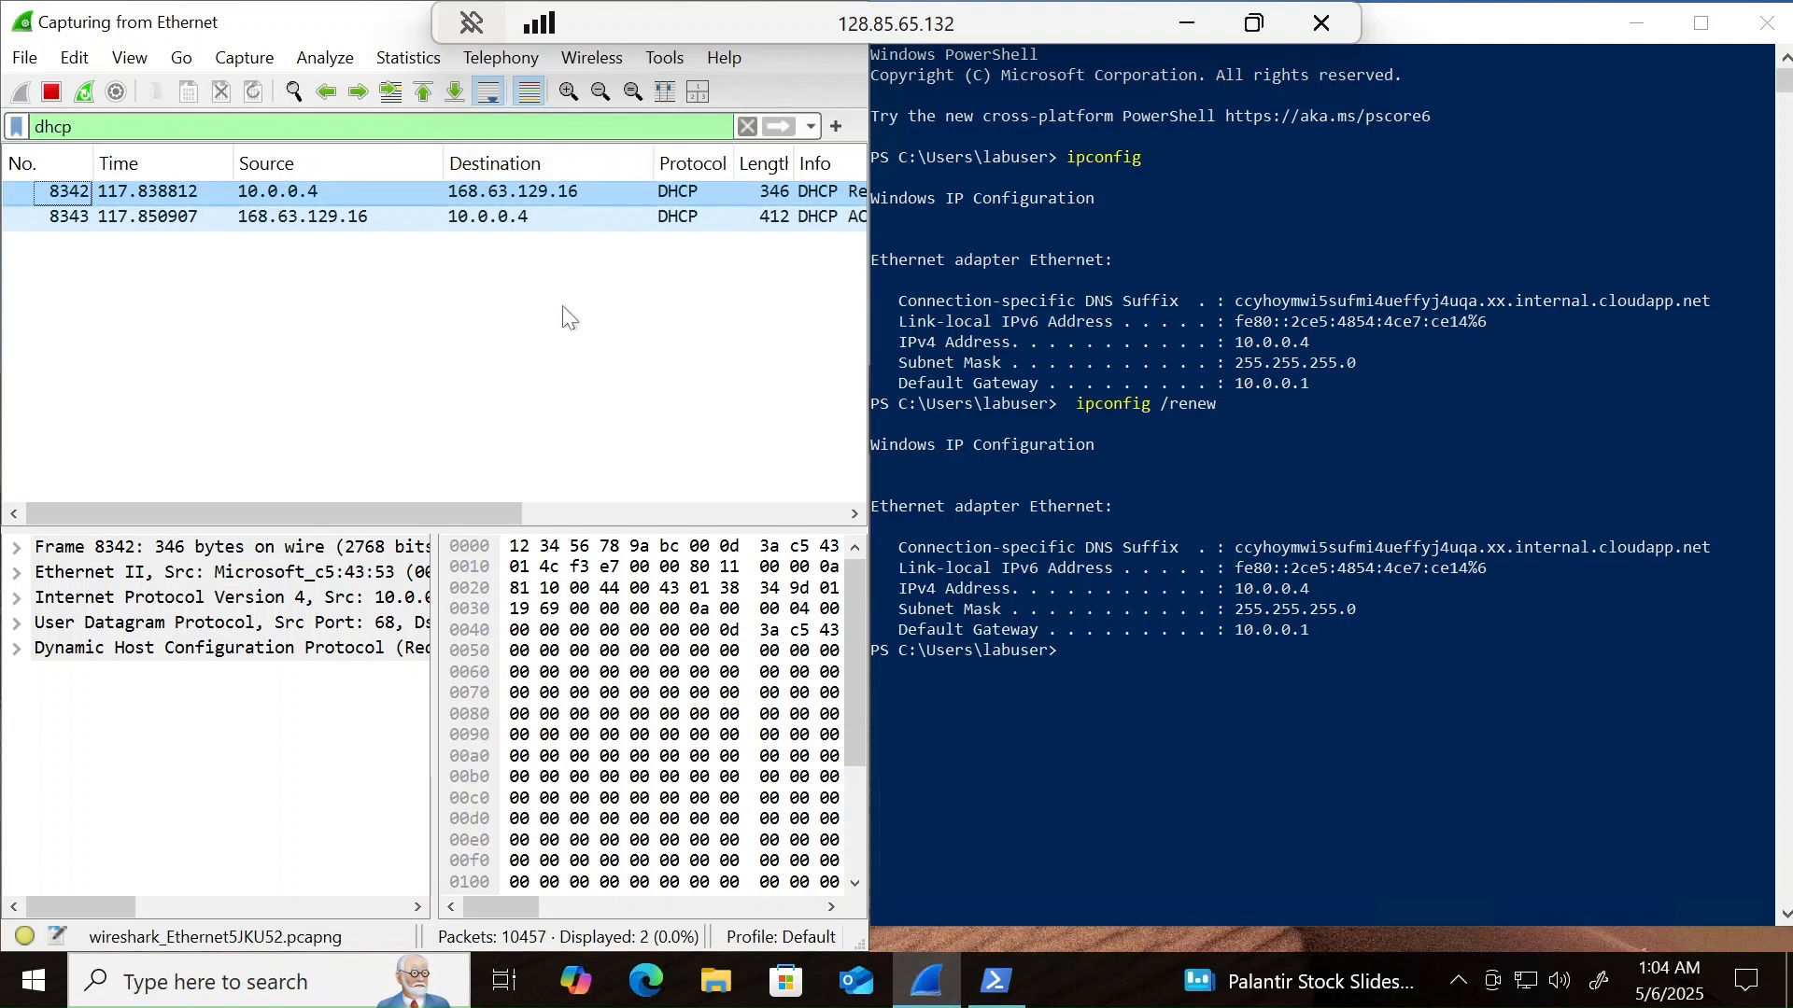
scroll(562, 306, "right", 3)
scroll(563, 307, "right", 7)
scroll(563, 307, "left", 9)
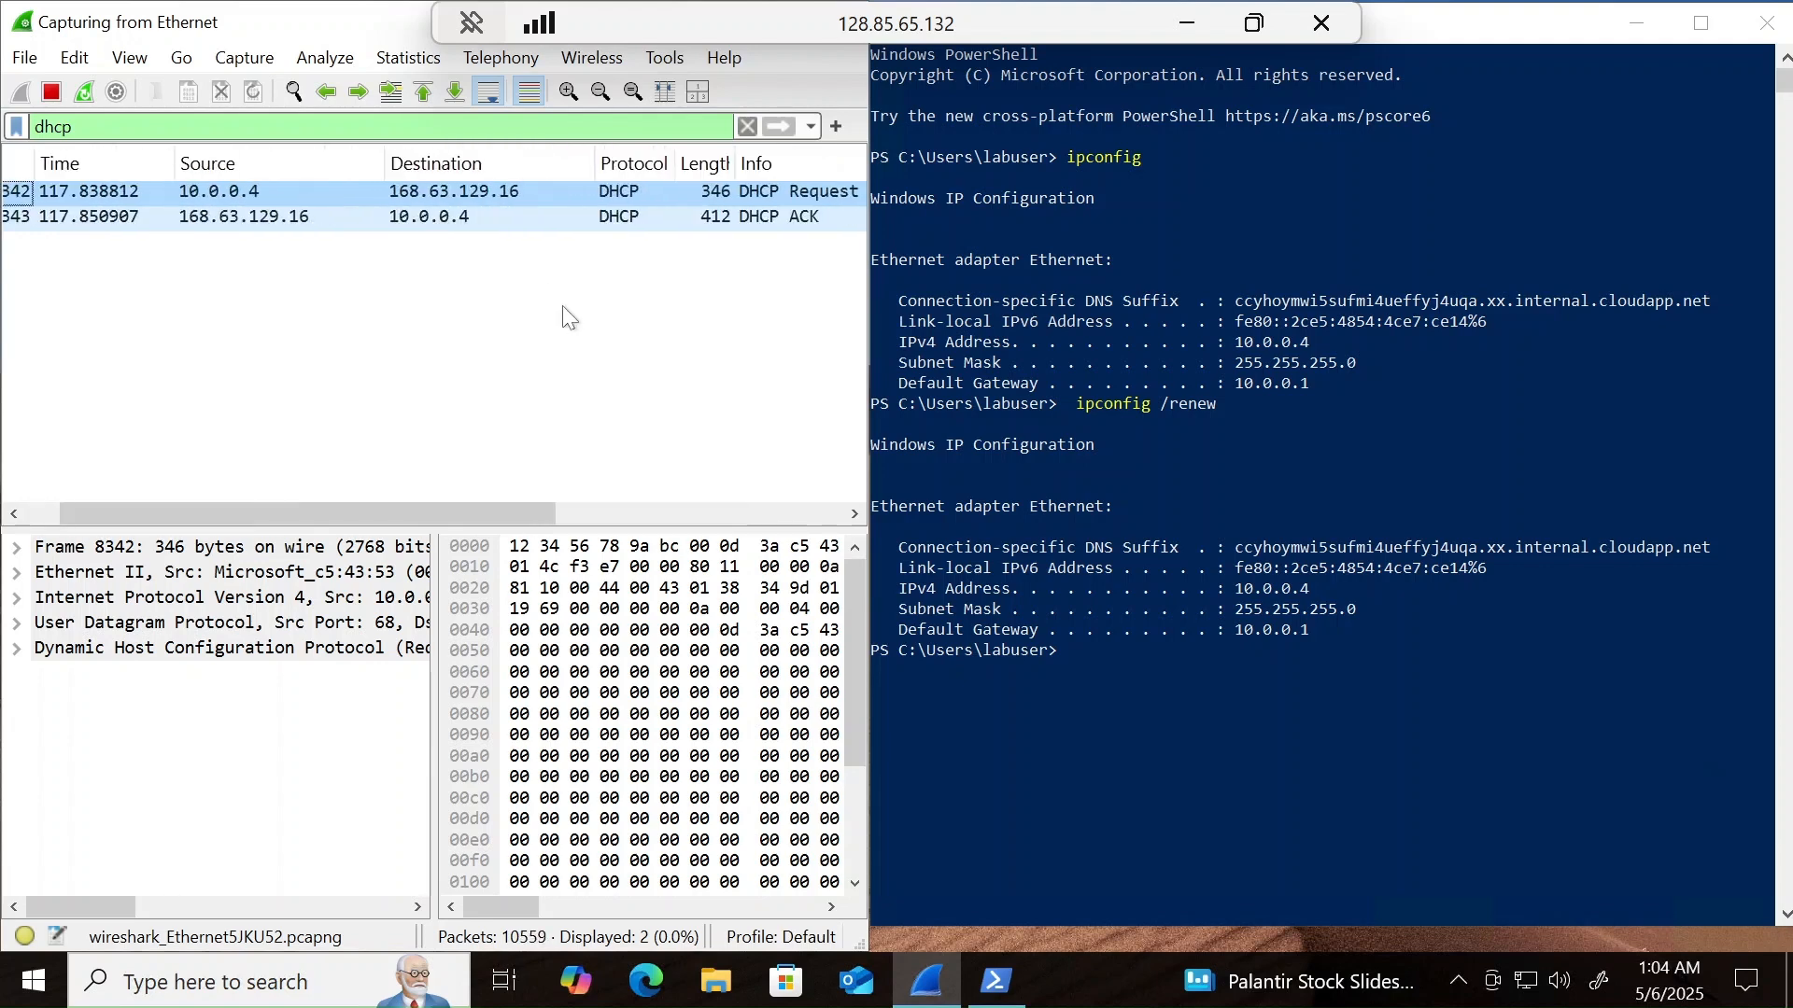
scroll(563, 305, "left", 1)
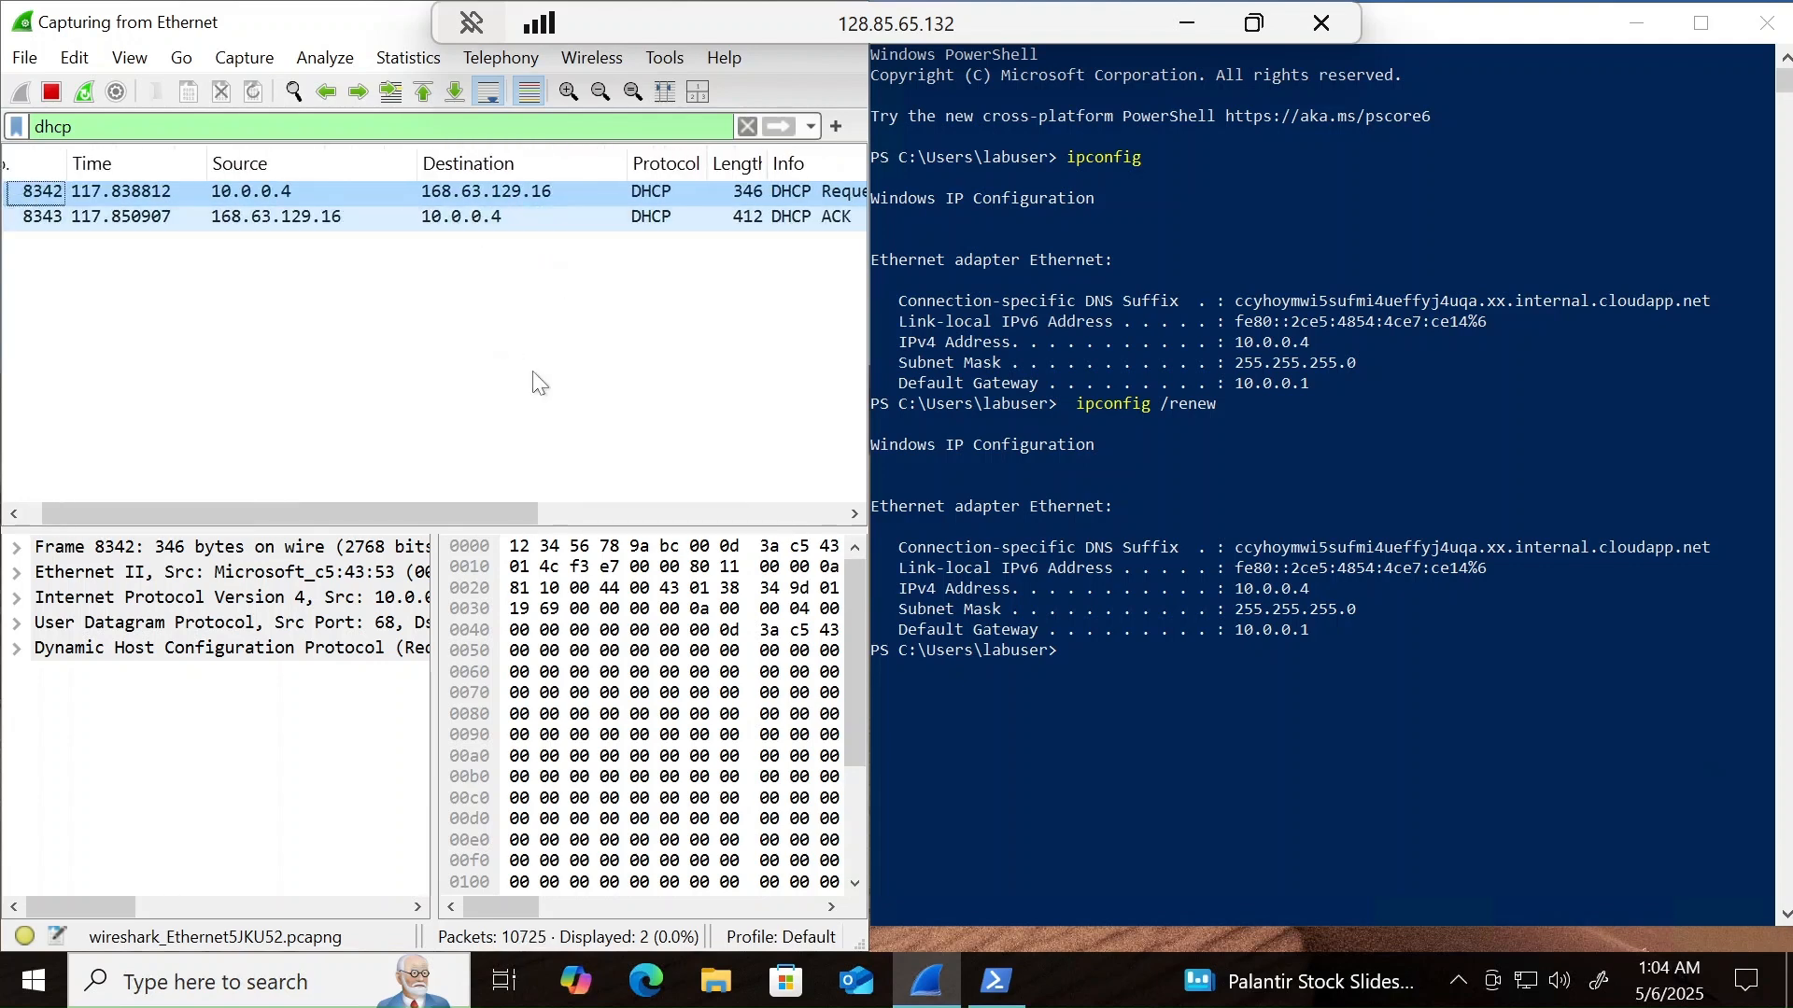
scroll(537, 382, "left", 1)
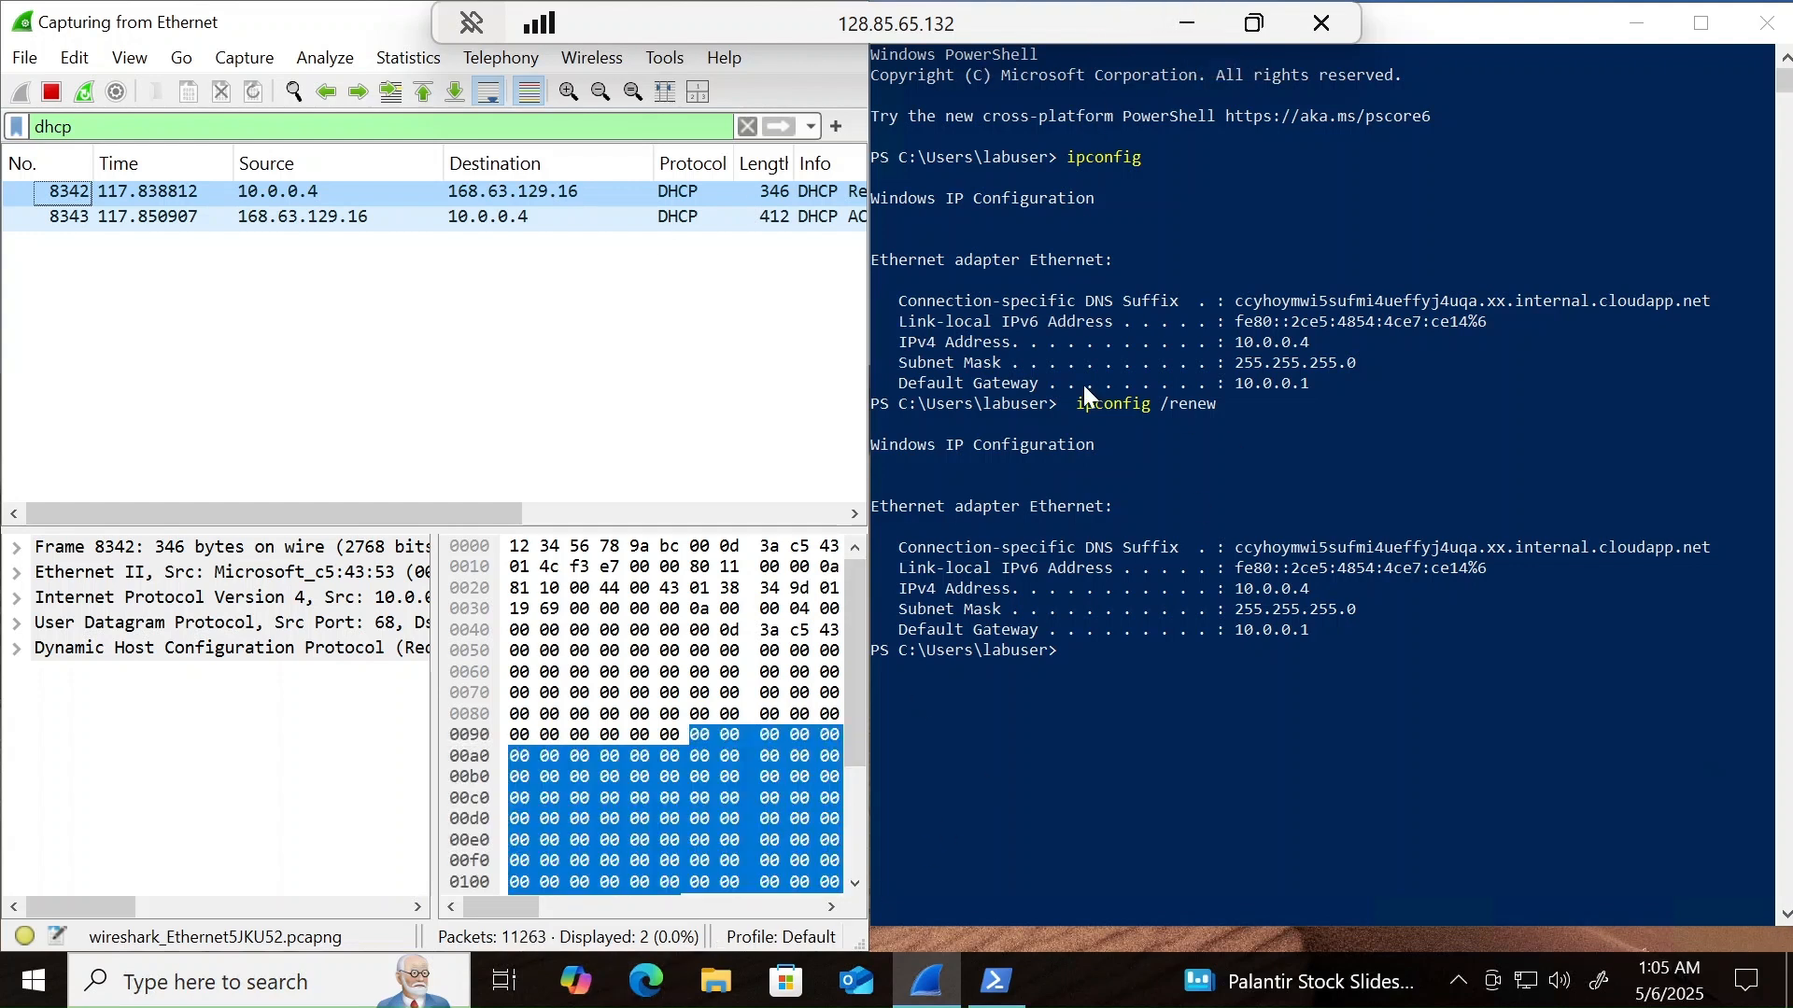
- Minimize the remote session and review Step 2, Create a batch file, in the DHCP Network Traffic Analysis document in Chrome
left_click(1184, 24)
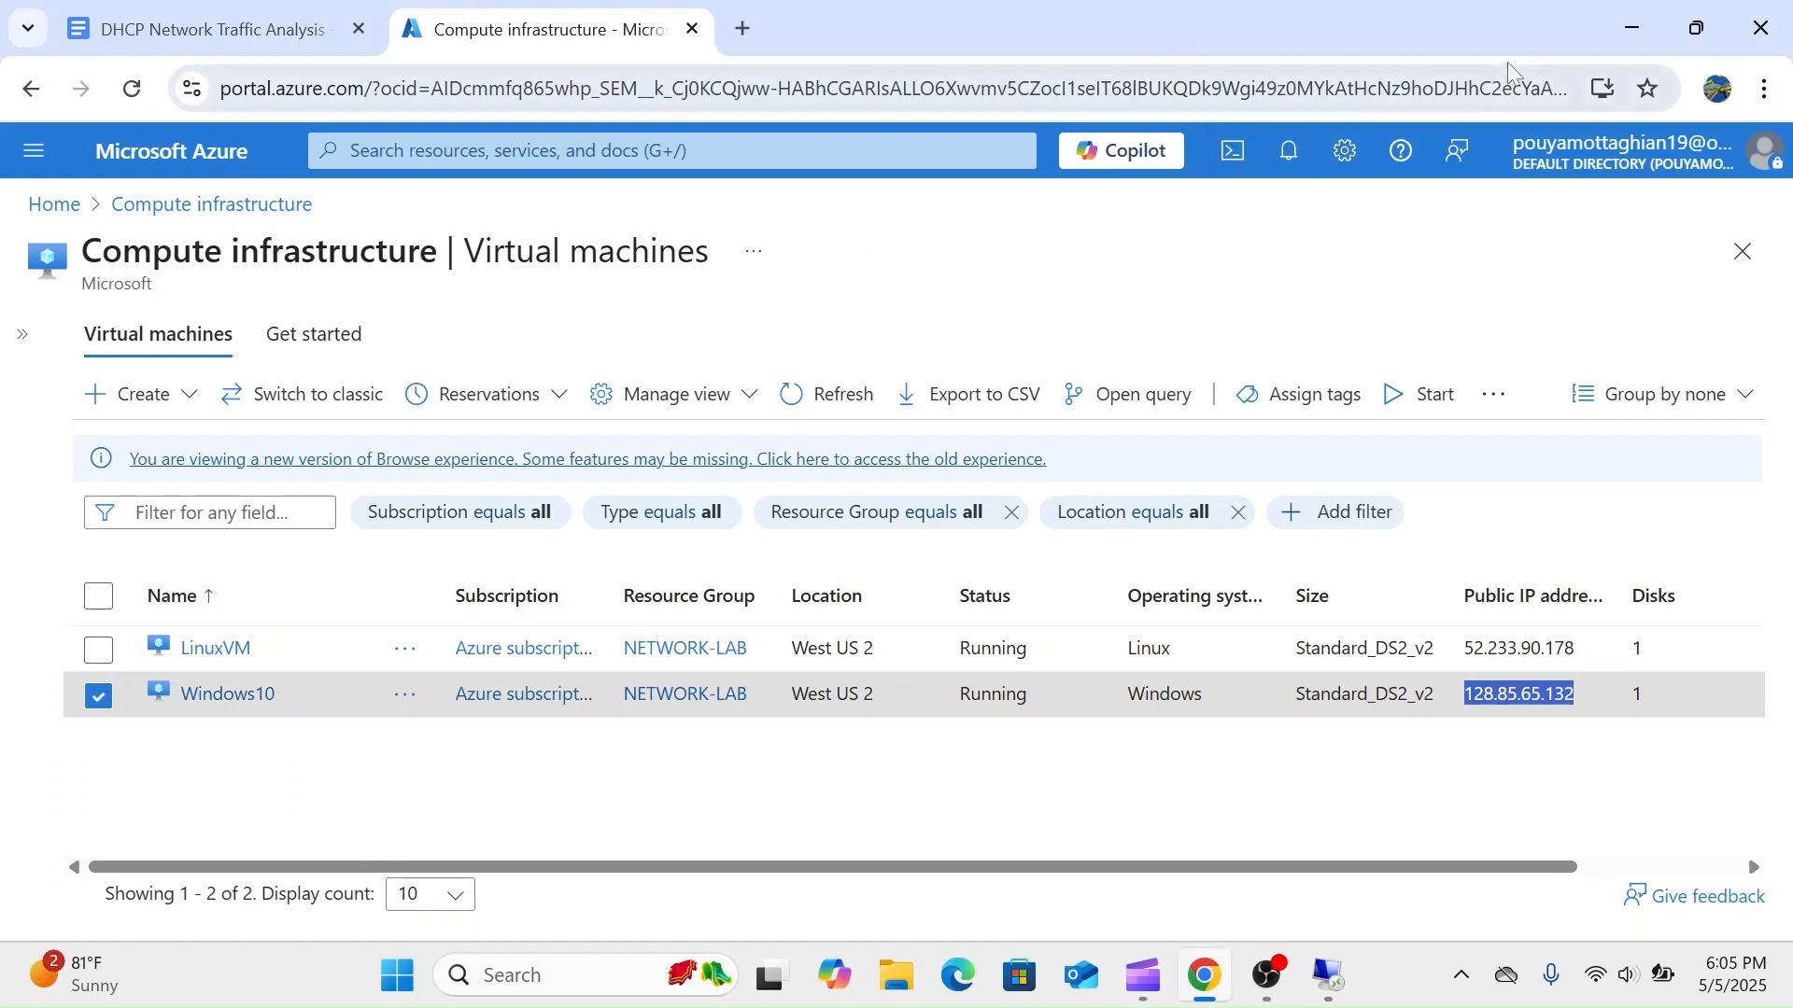
left_click(240, 31)
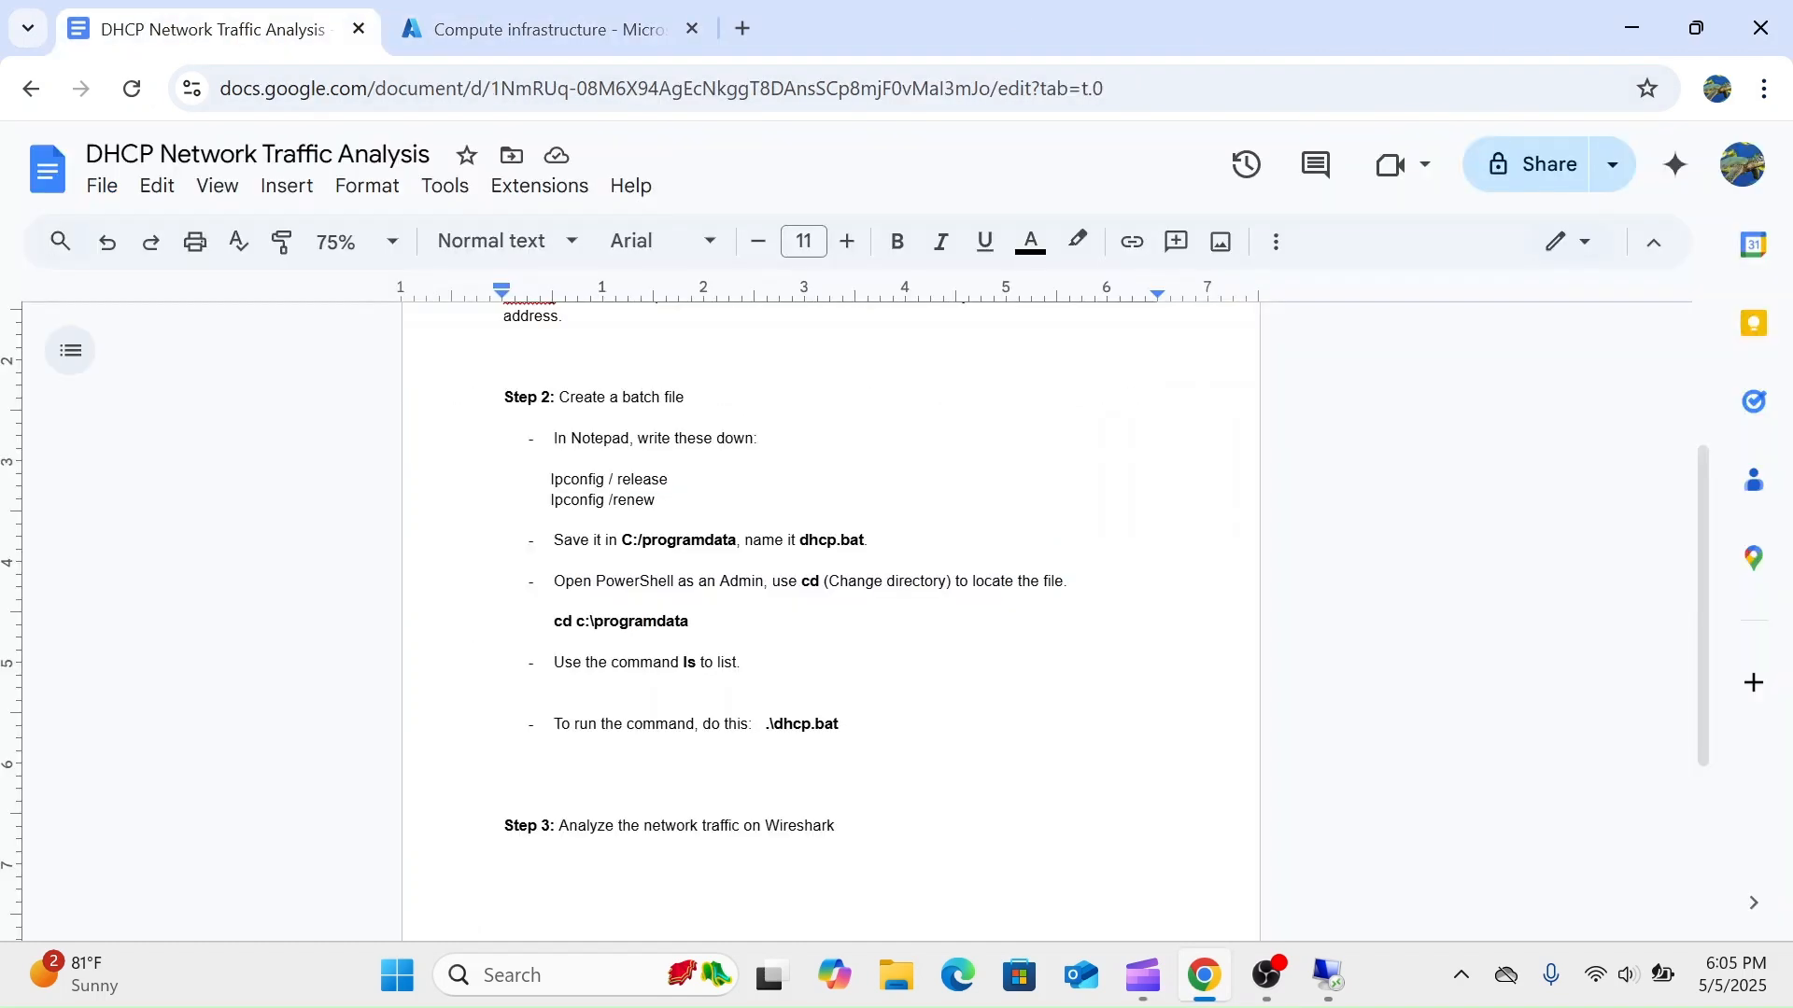
scroll(830, 621, "down", 1)
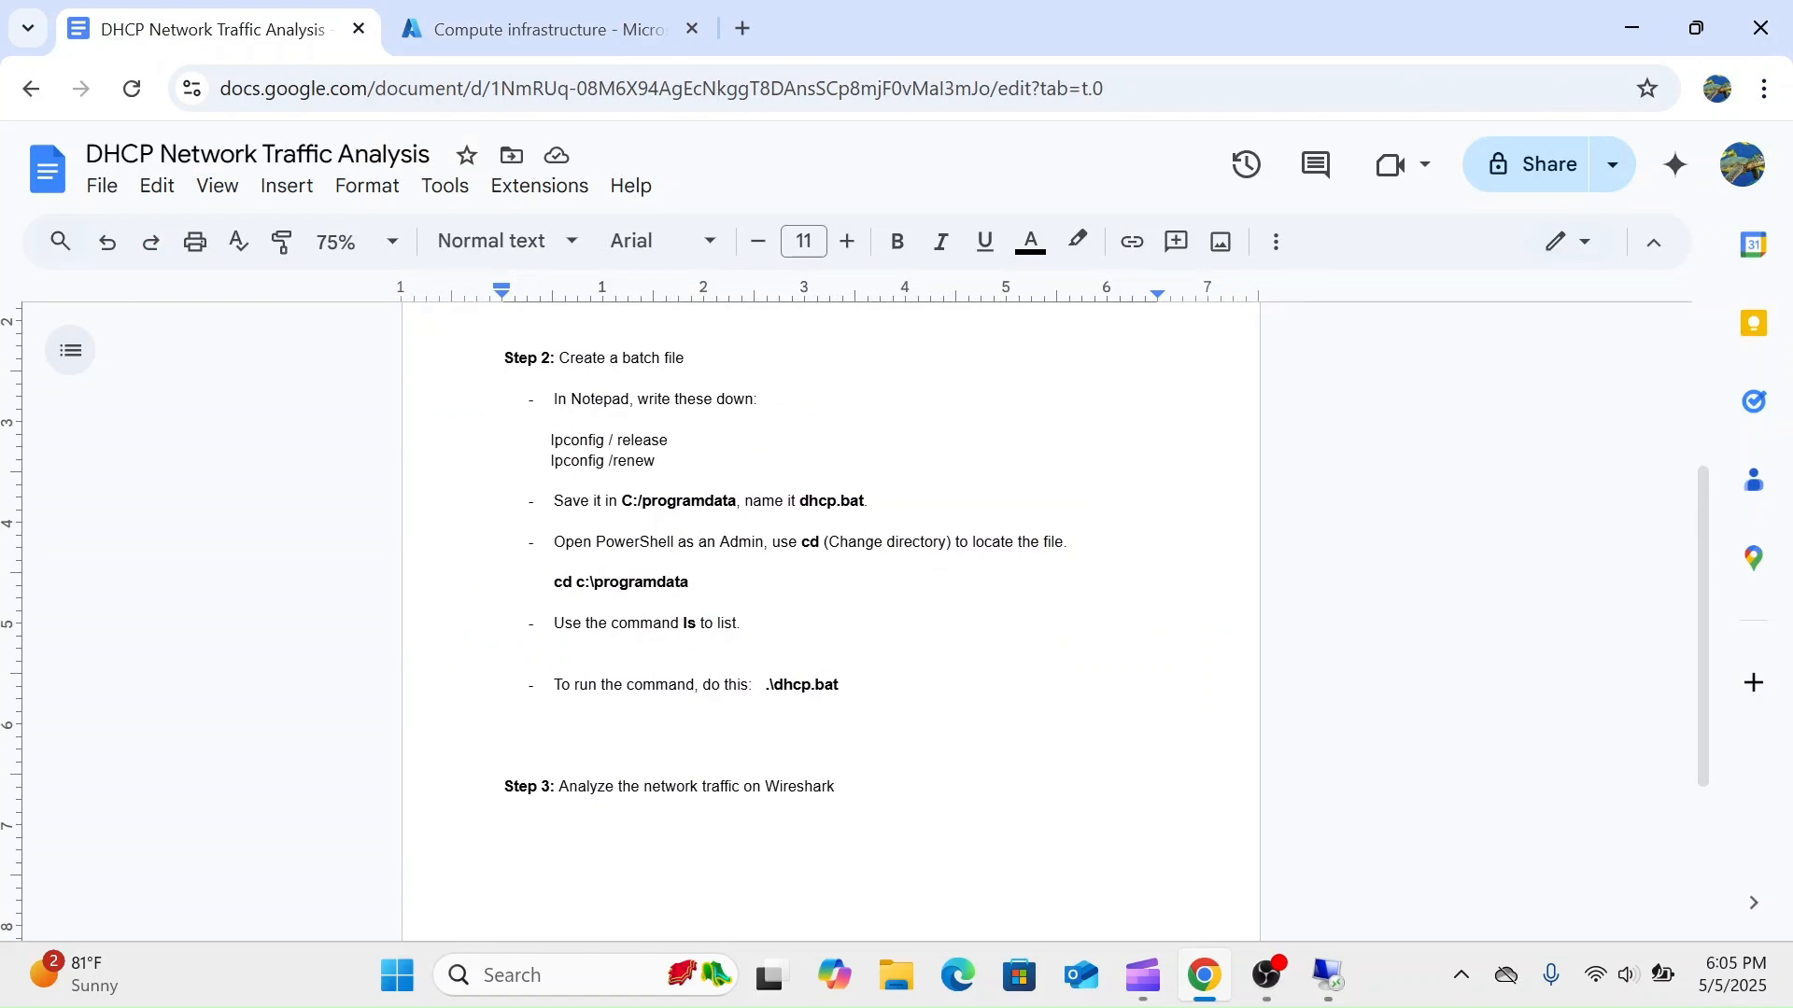
left_click_drag(684, 358, 559, 357)
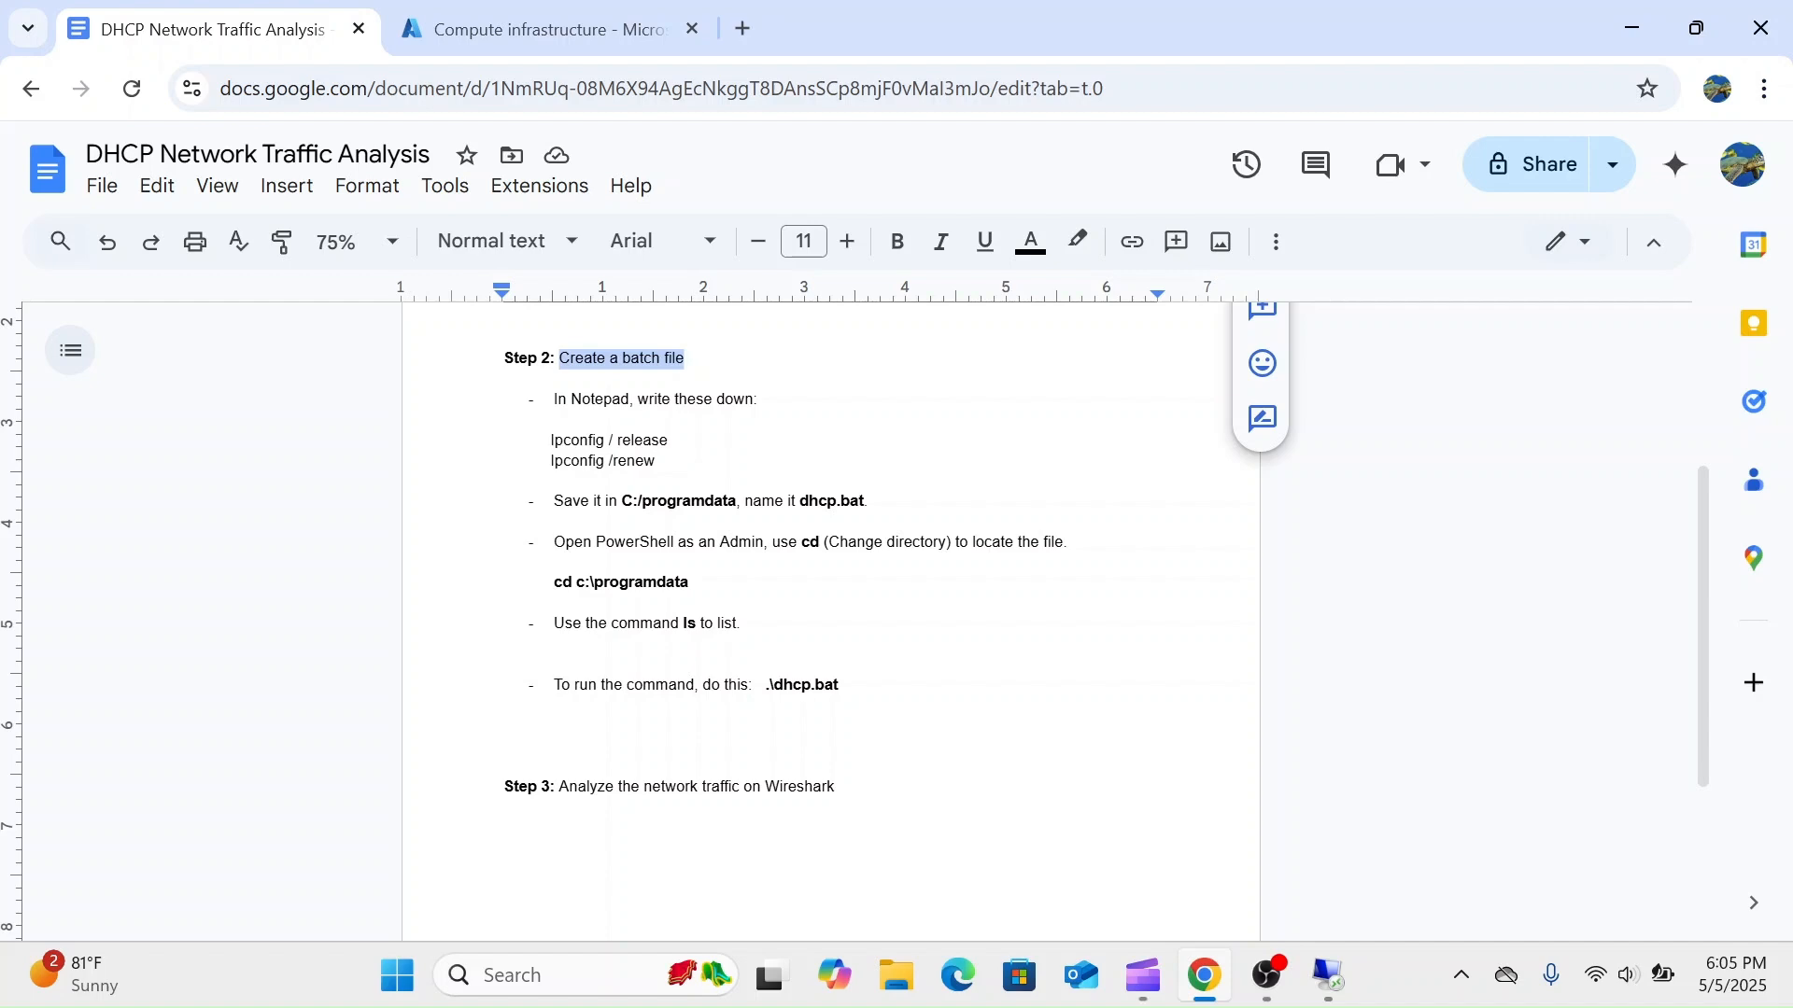
- Return to the Remote Desktop session and open Notepad on the remote machine
left_click(1326, 980)
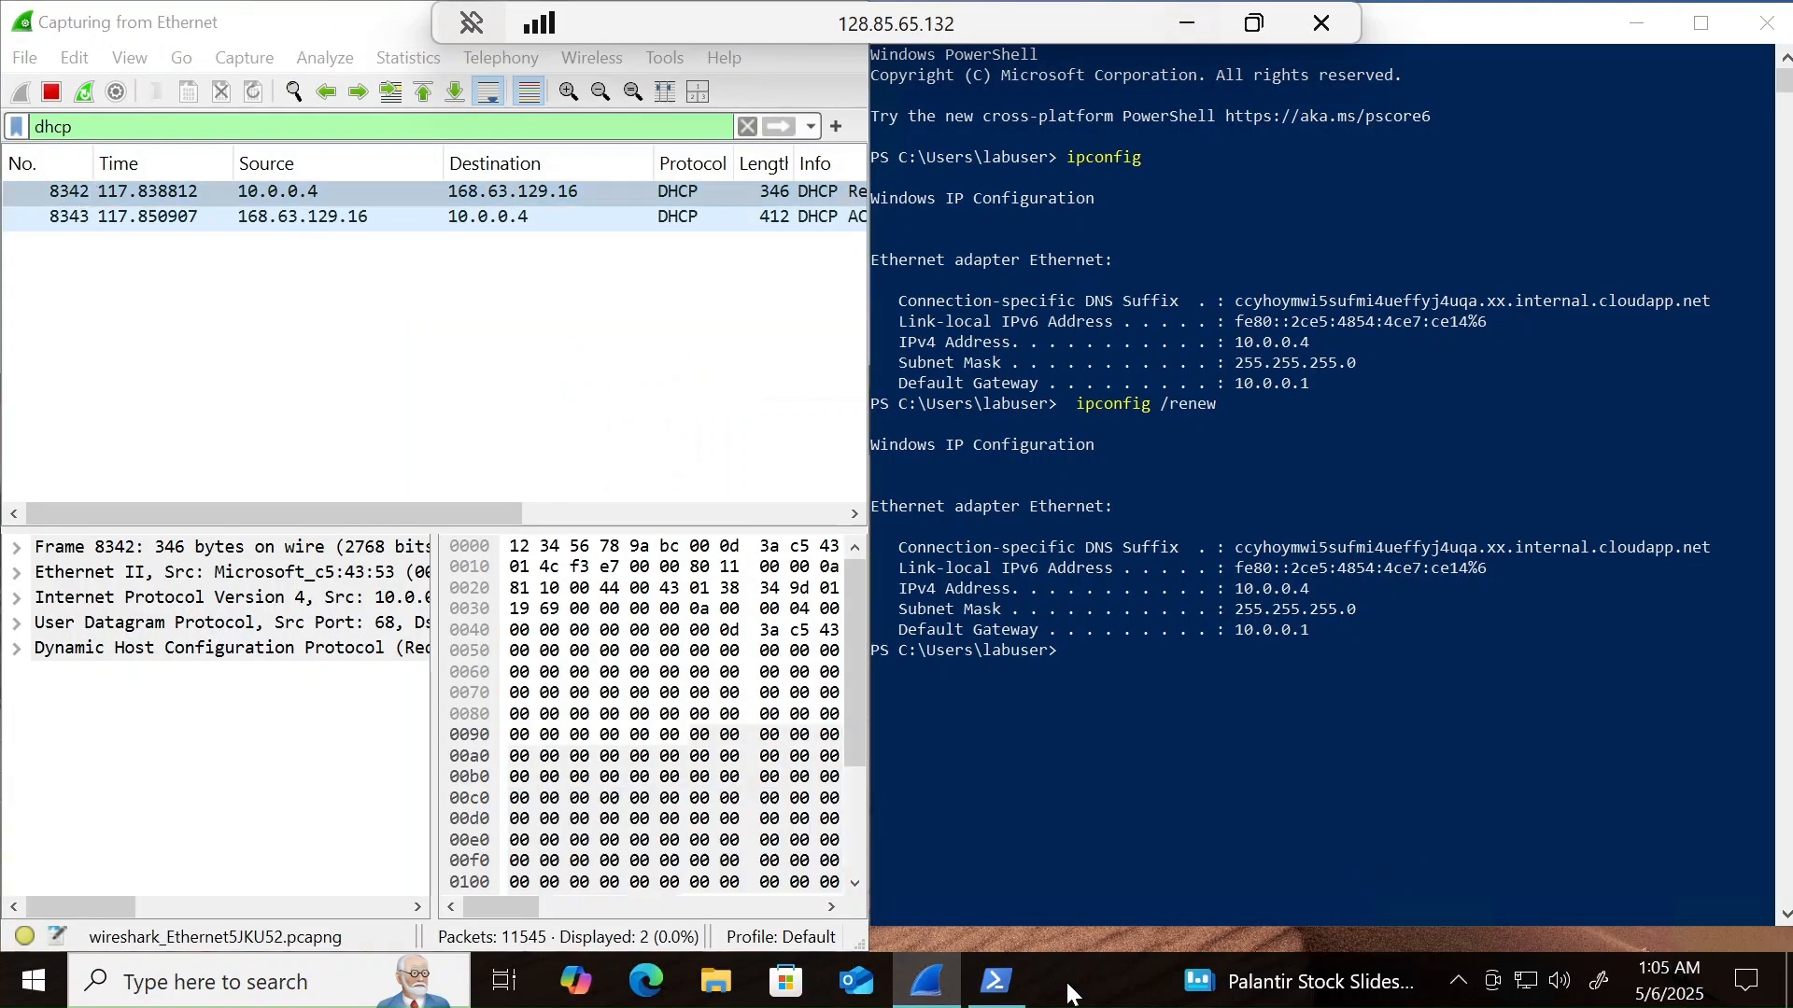
left_click(216, 980)
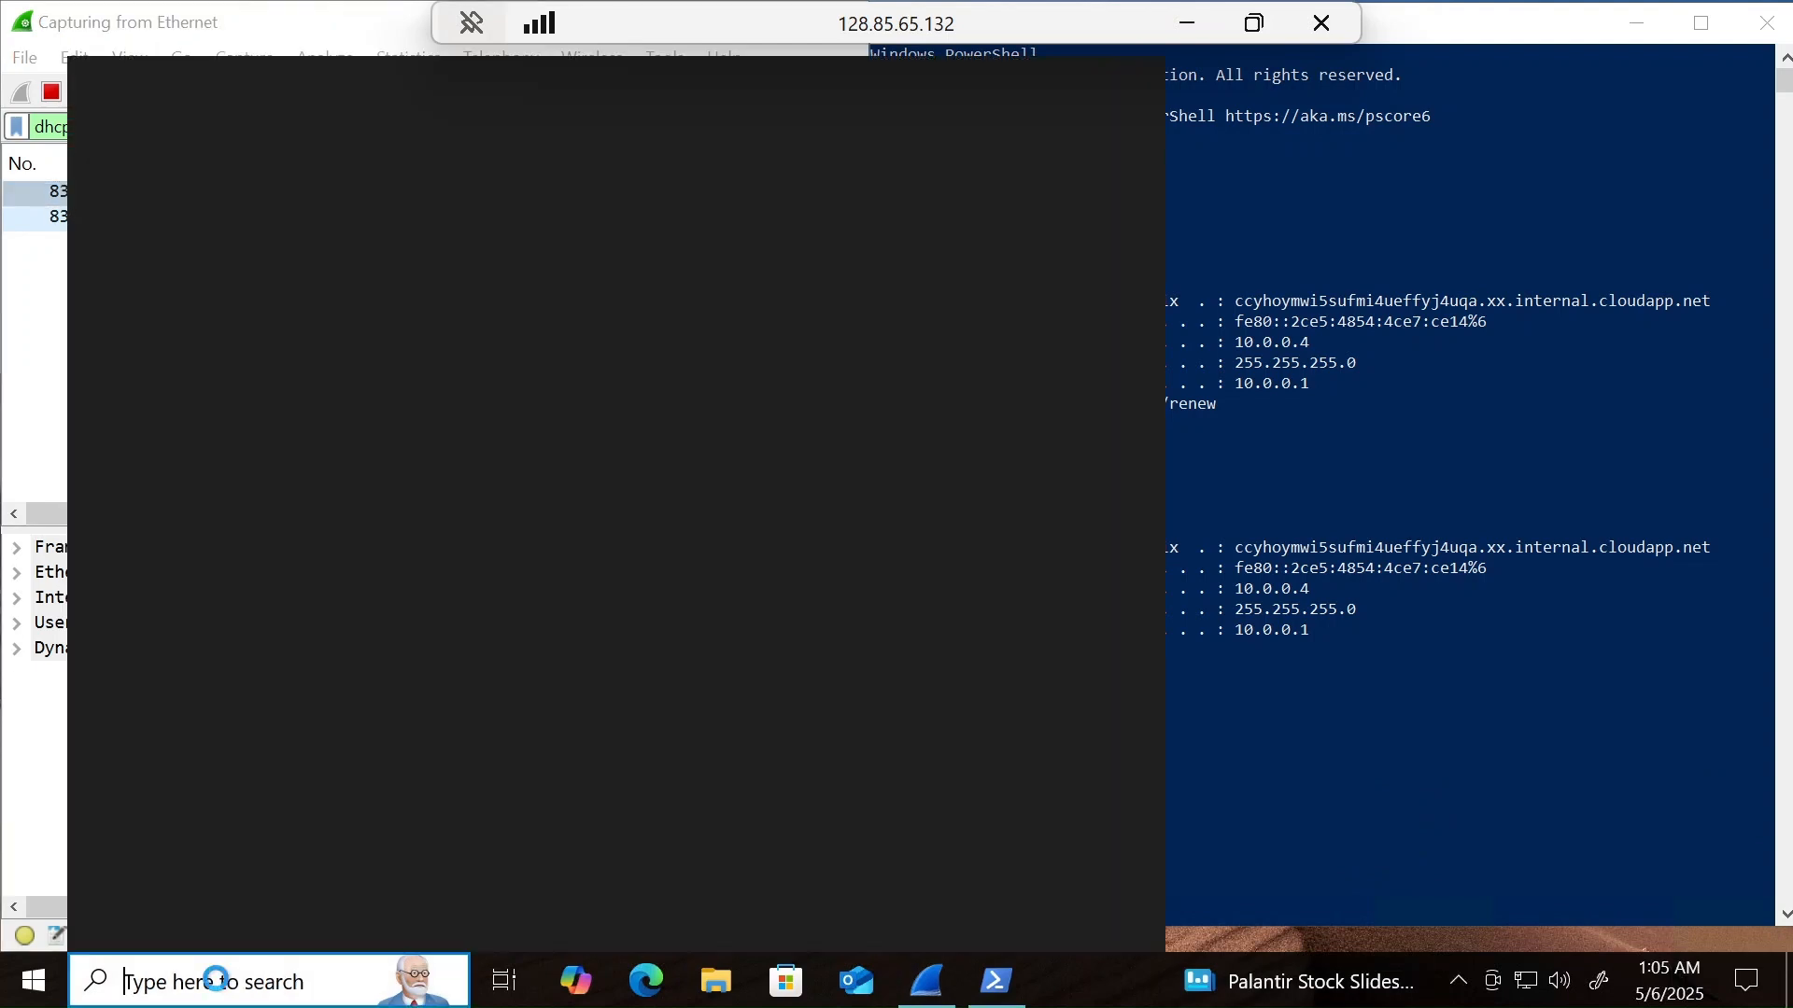
type("notepad")
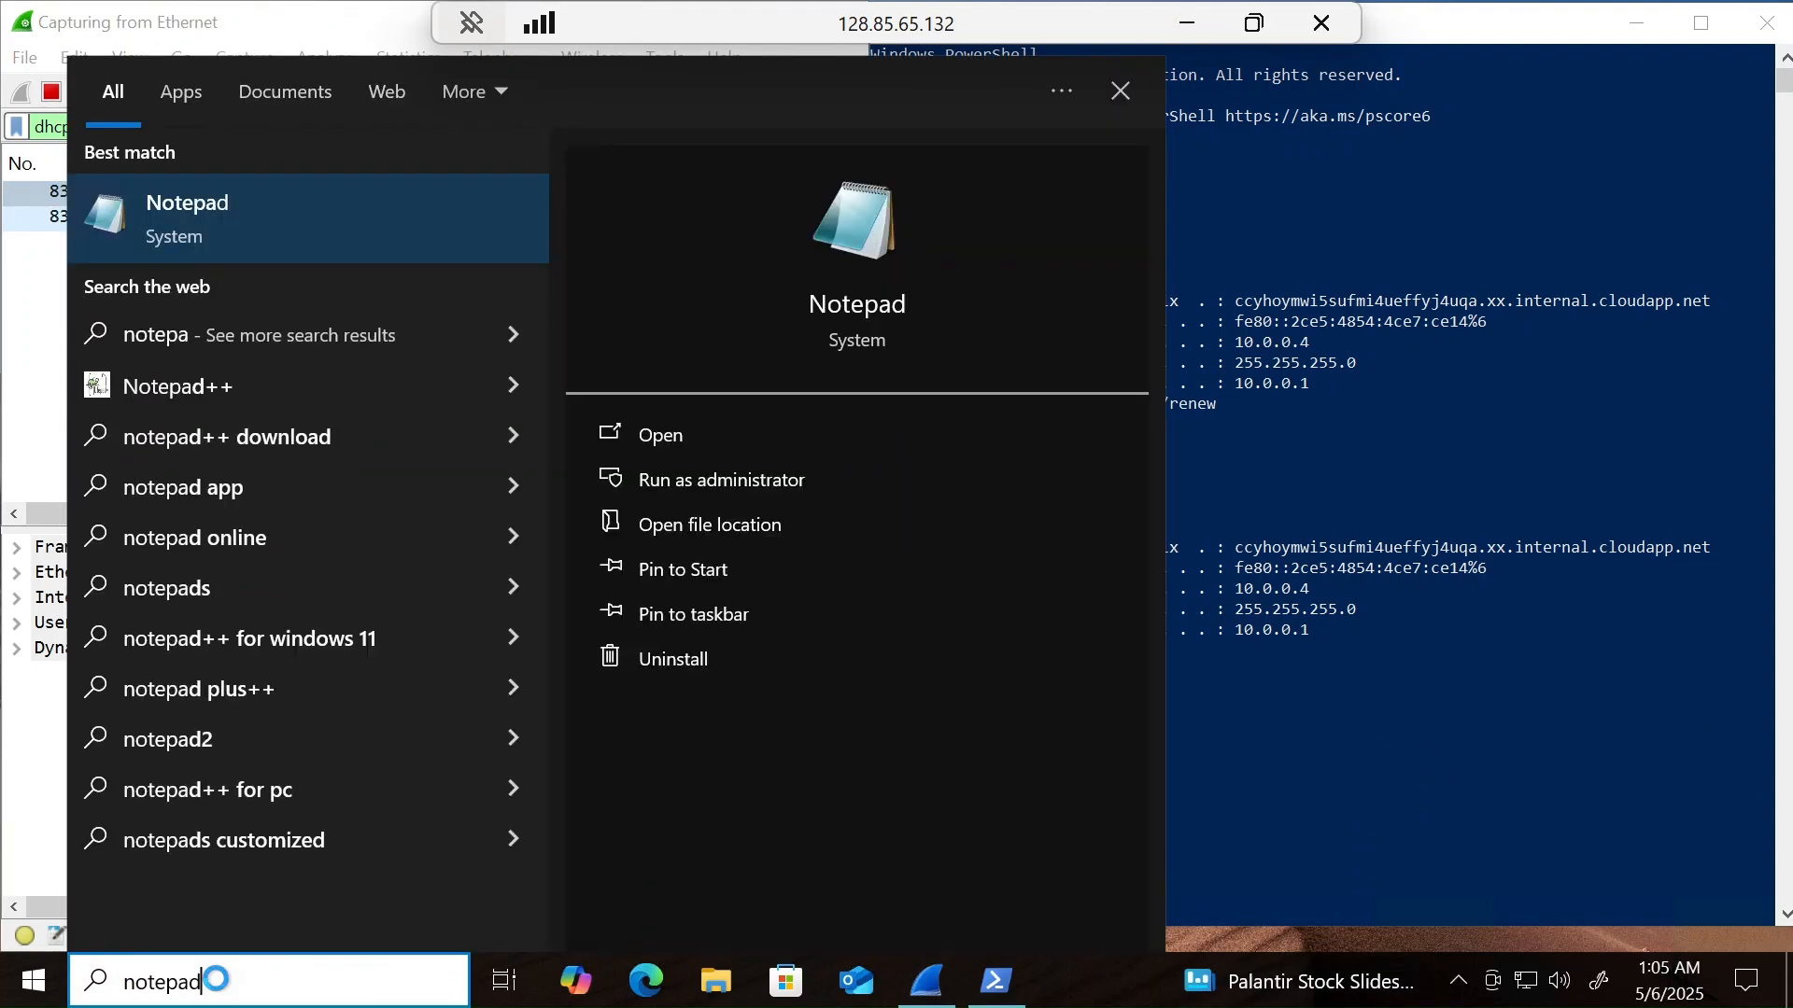
key("Return")
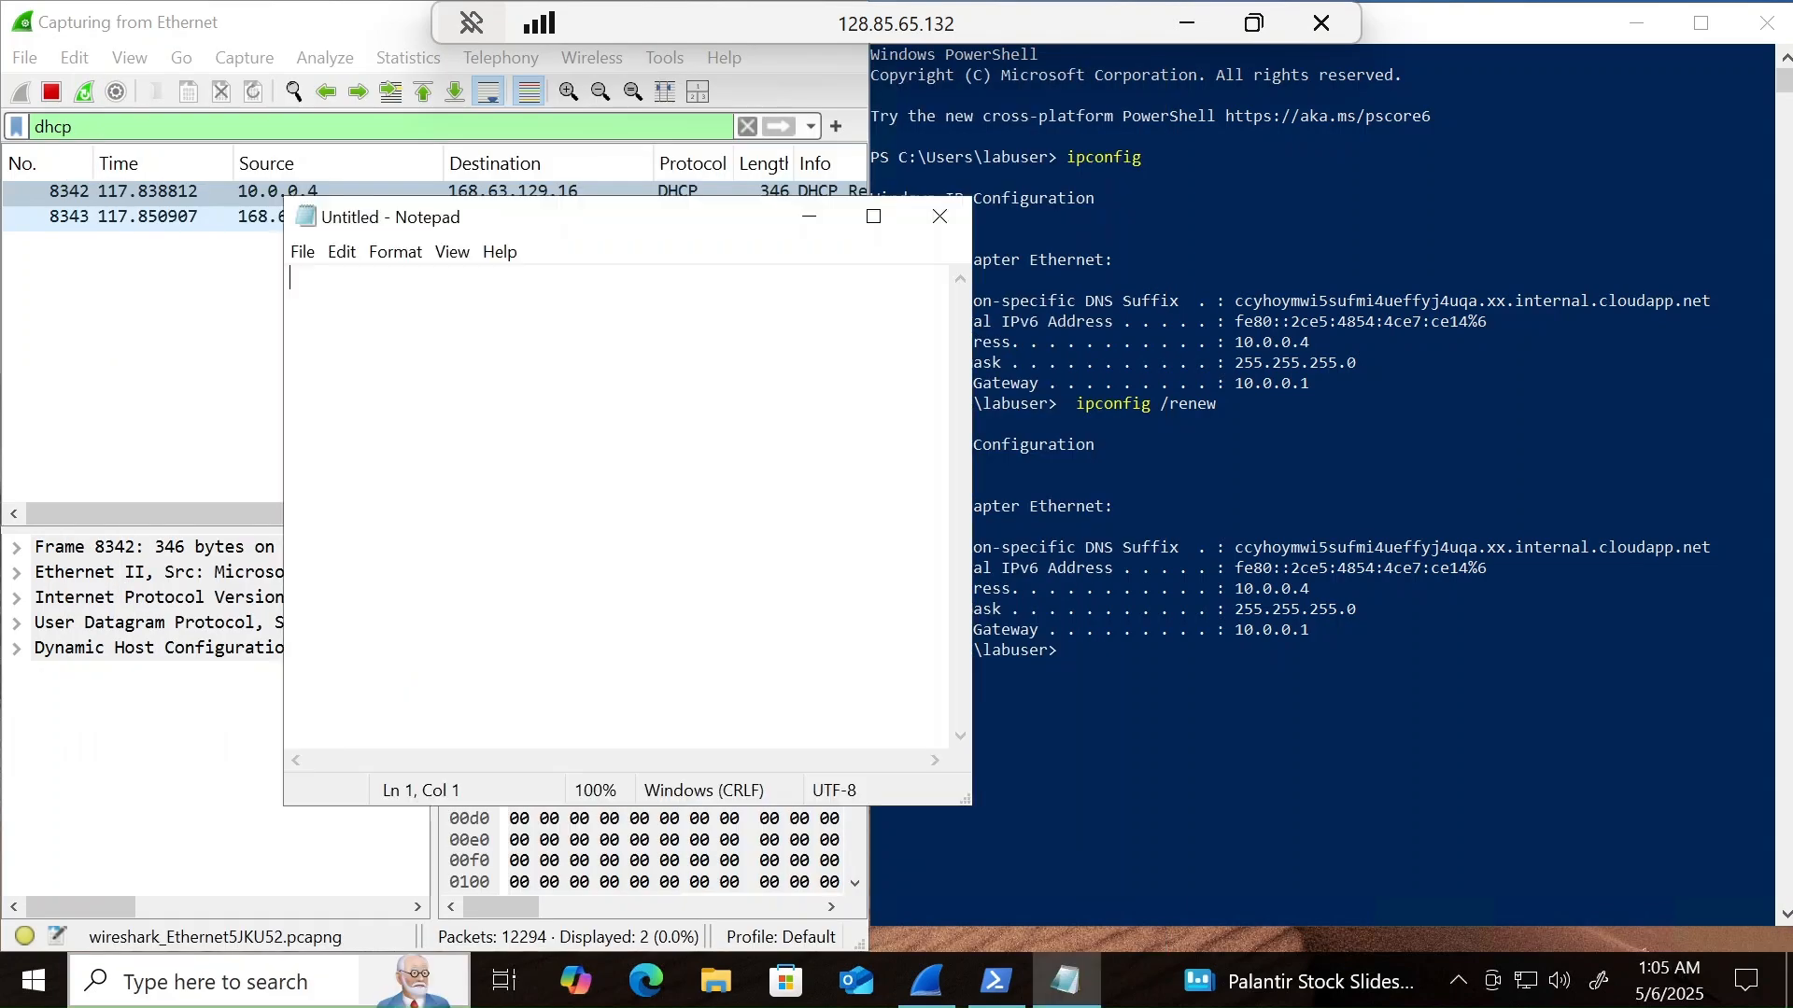
- Write ipconfig /release and ipconfig /renew on two separate lines in the untitled Notepad file
type("ip")
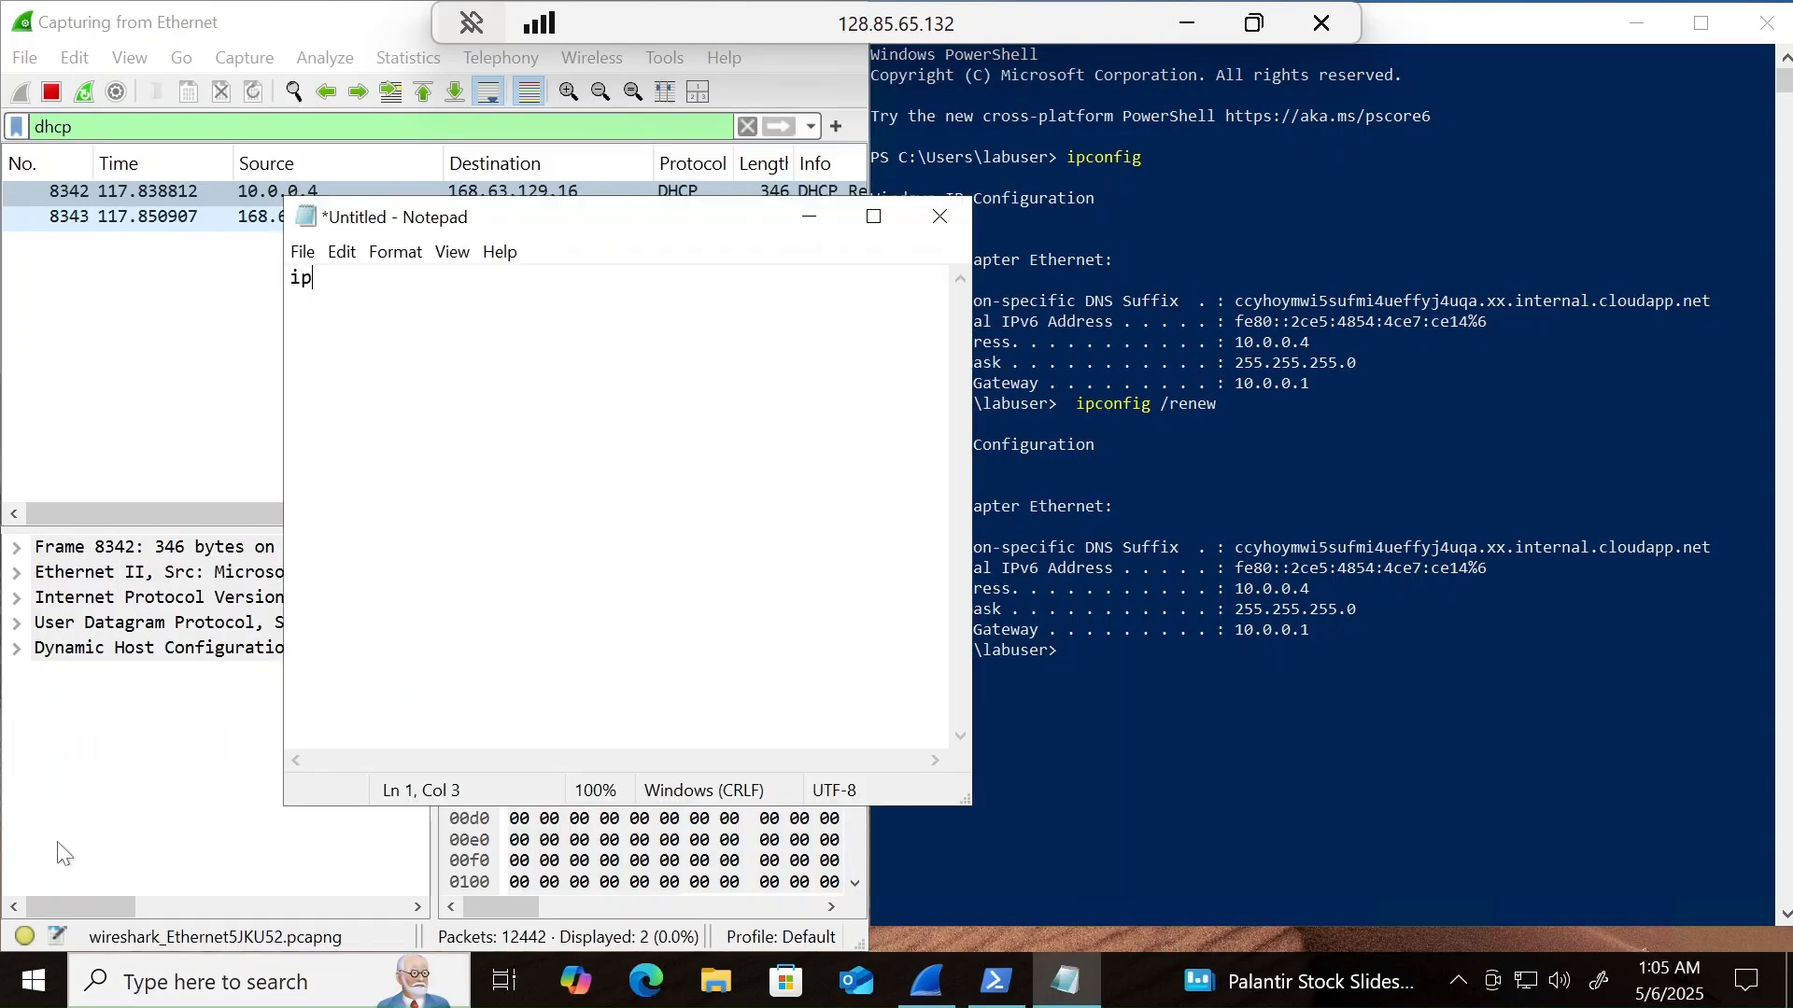
type("config /")
type("release")
key("Return")
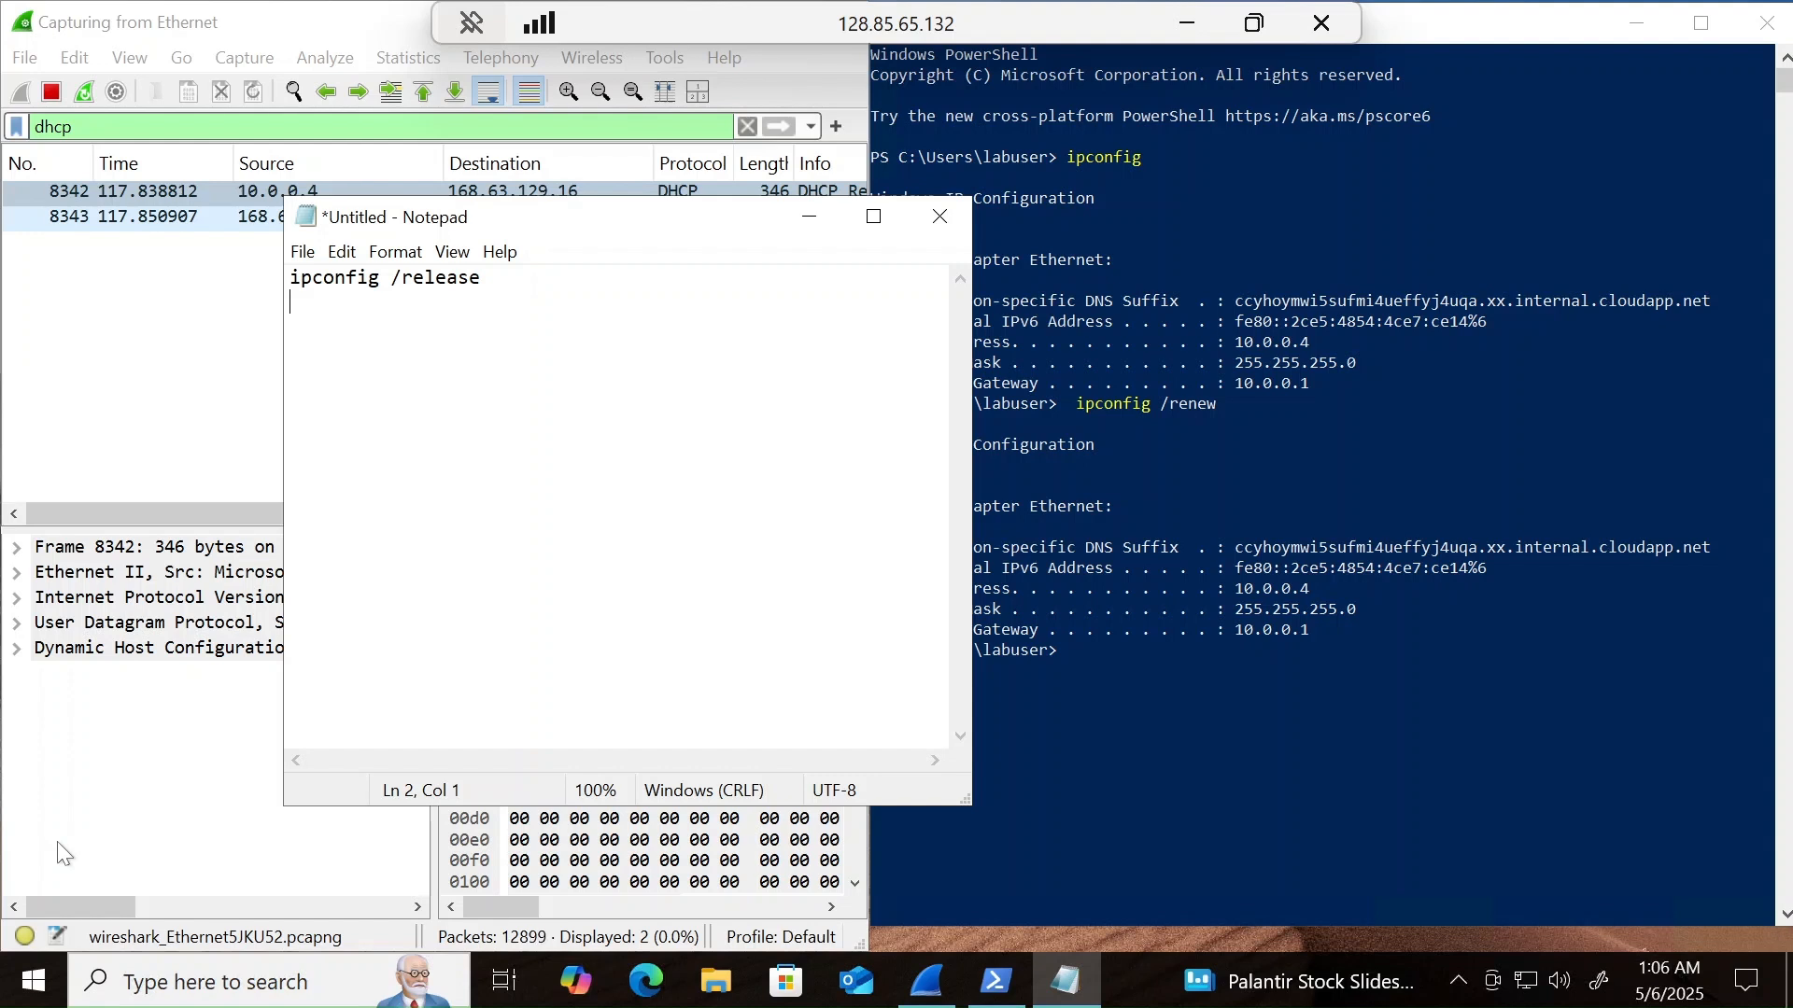
type("ipconfig /renew")
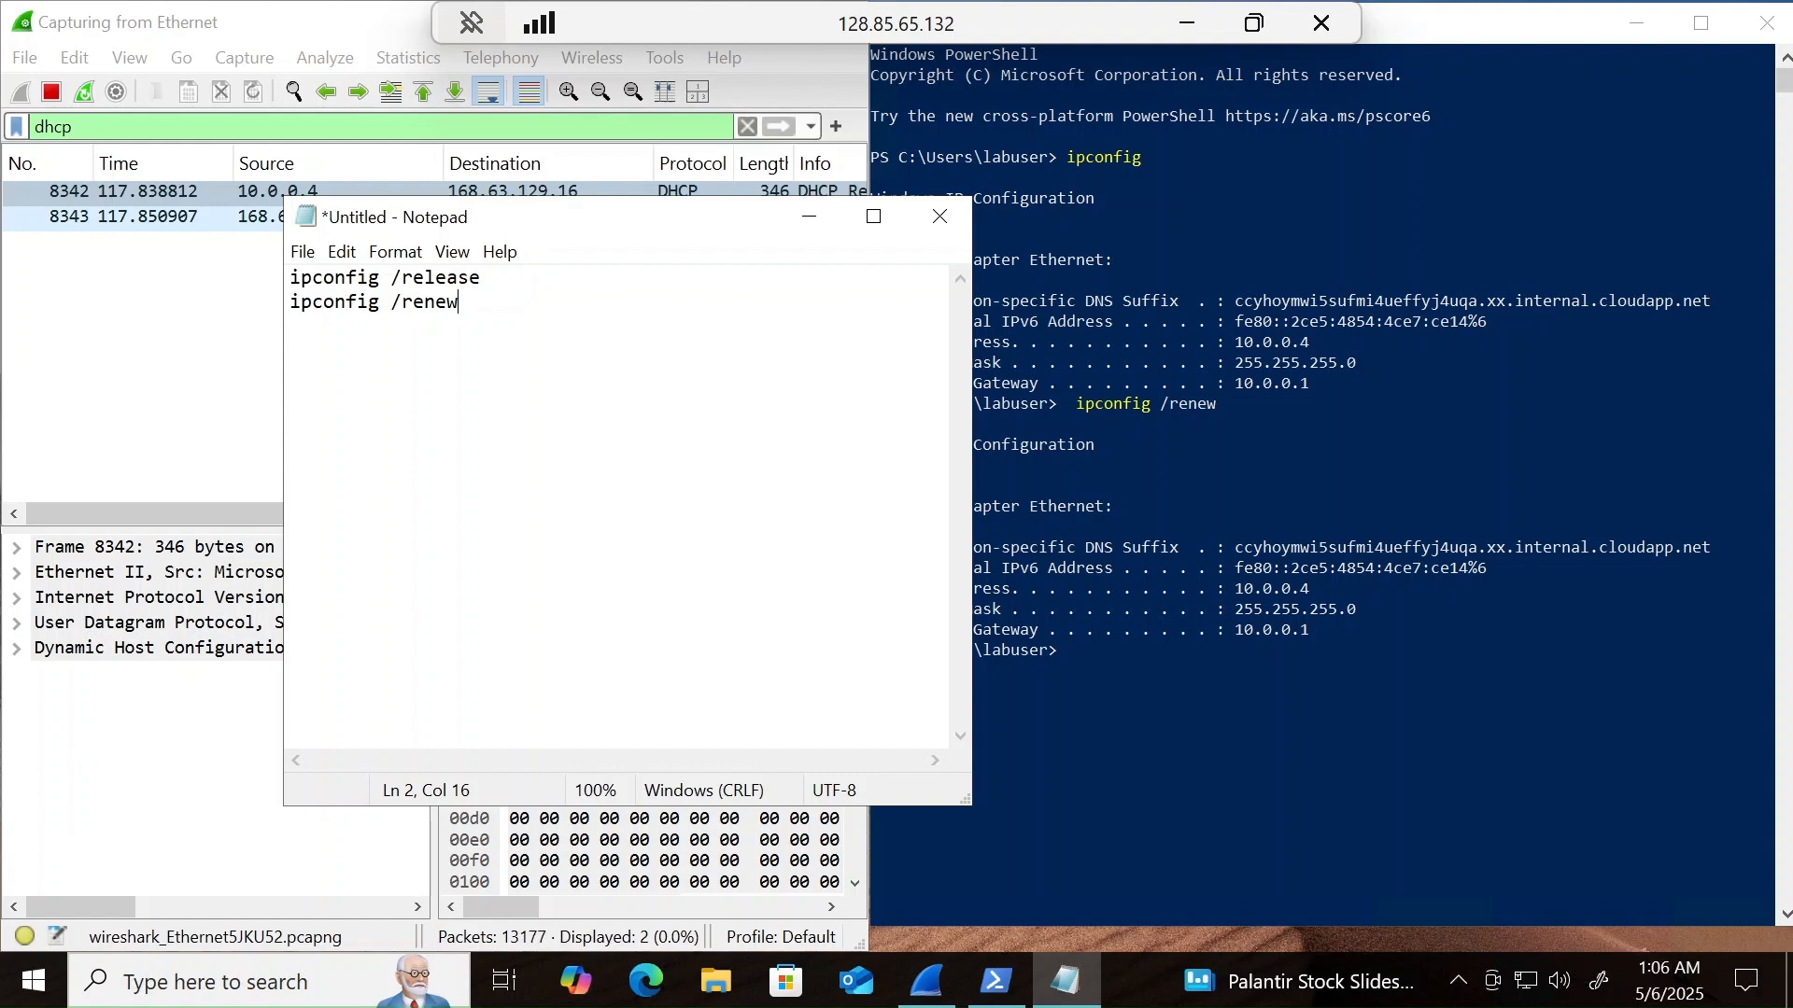
left_click_drag(481, 277, 289, 278)
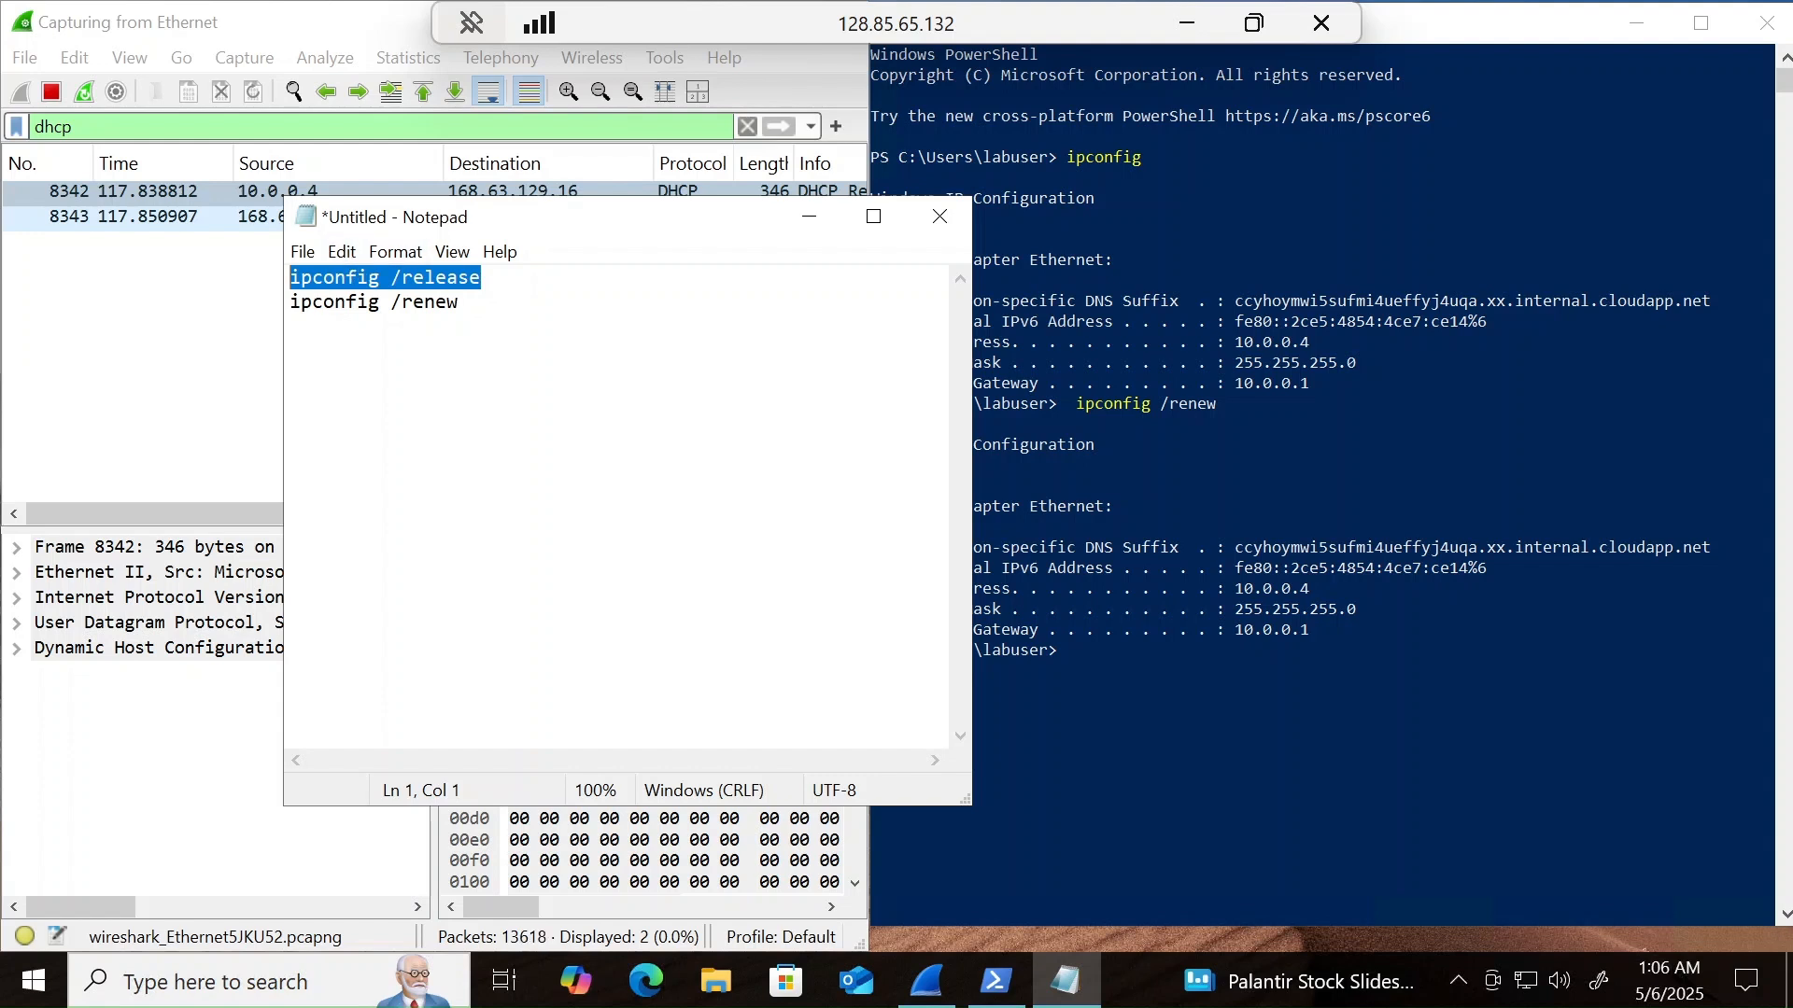
left_click(459, 303)
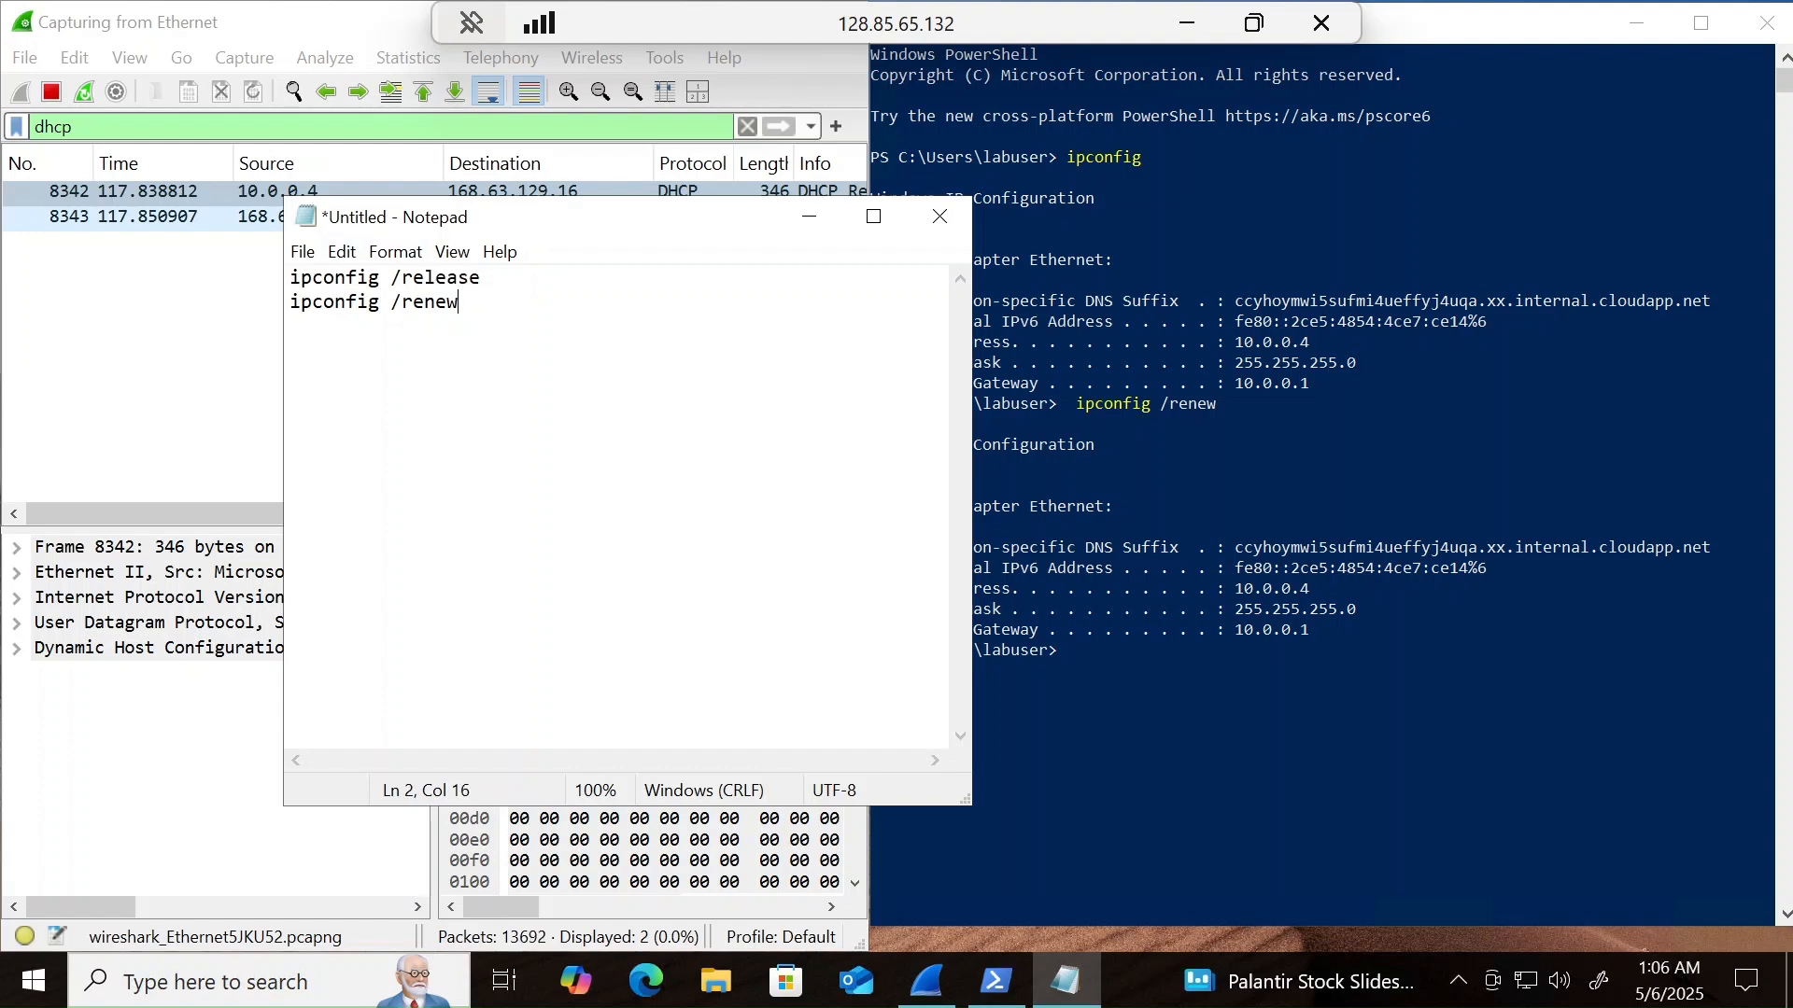
- Start saving the untitled Notepad file under a new name and browse to the c:/programdata folder
left_click(308, 254)
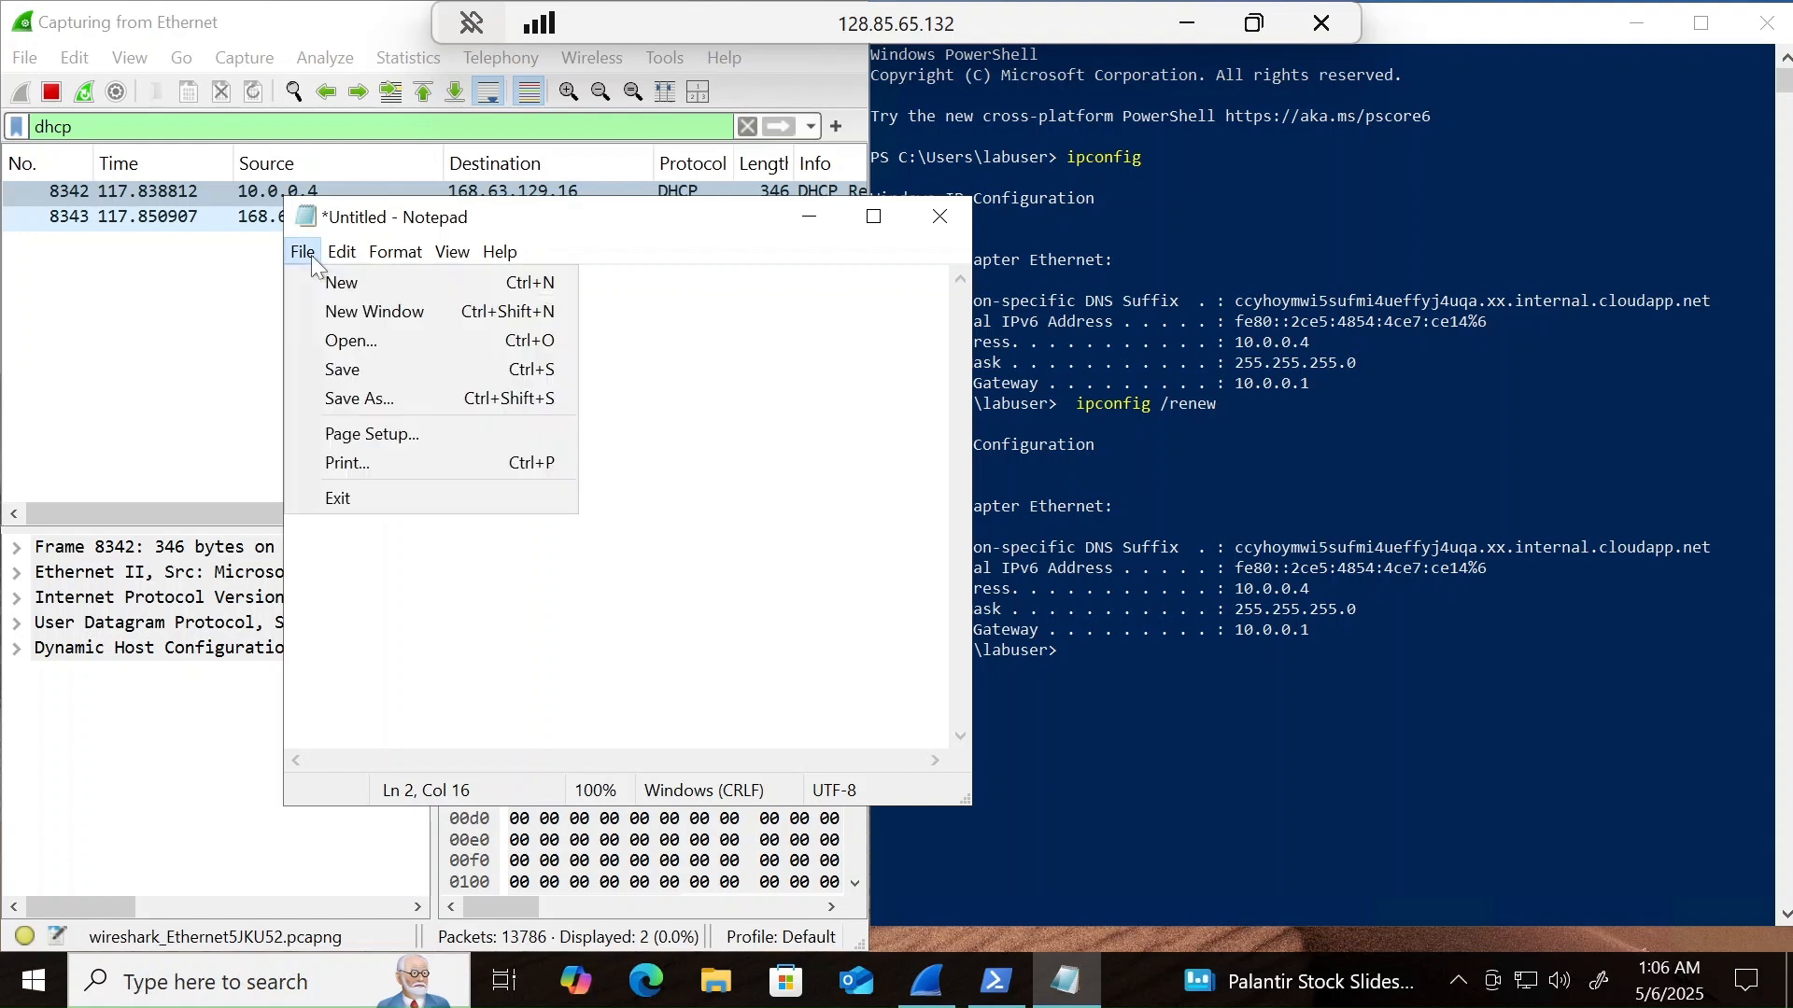
left_click(357, 400)
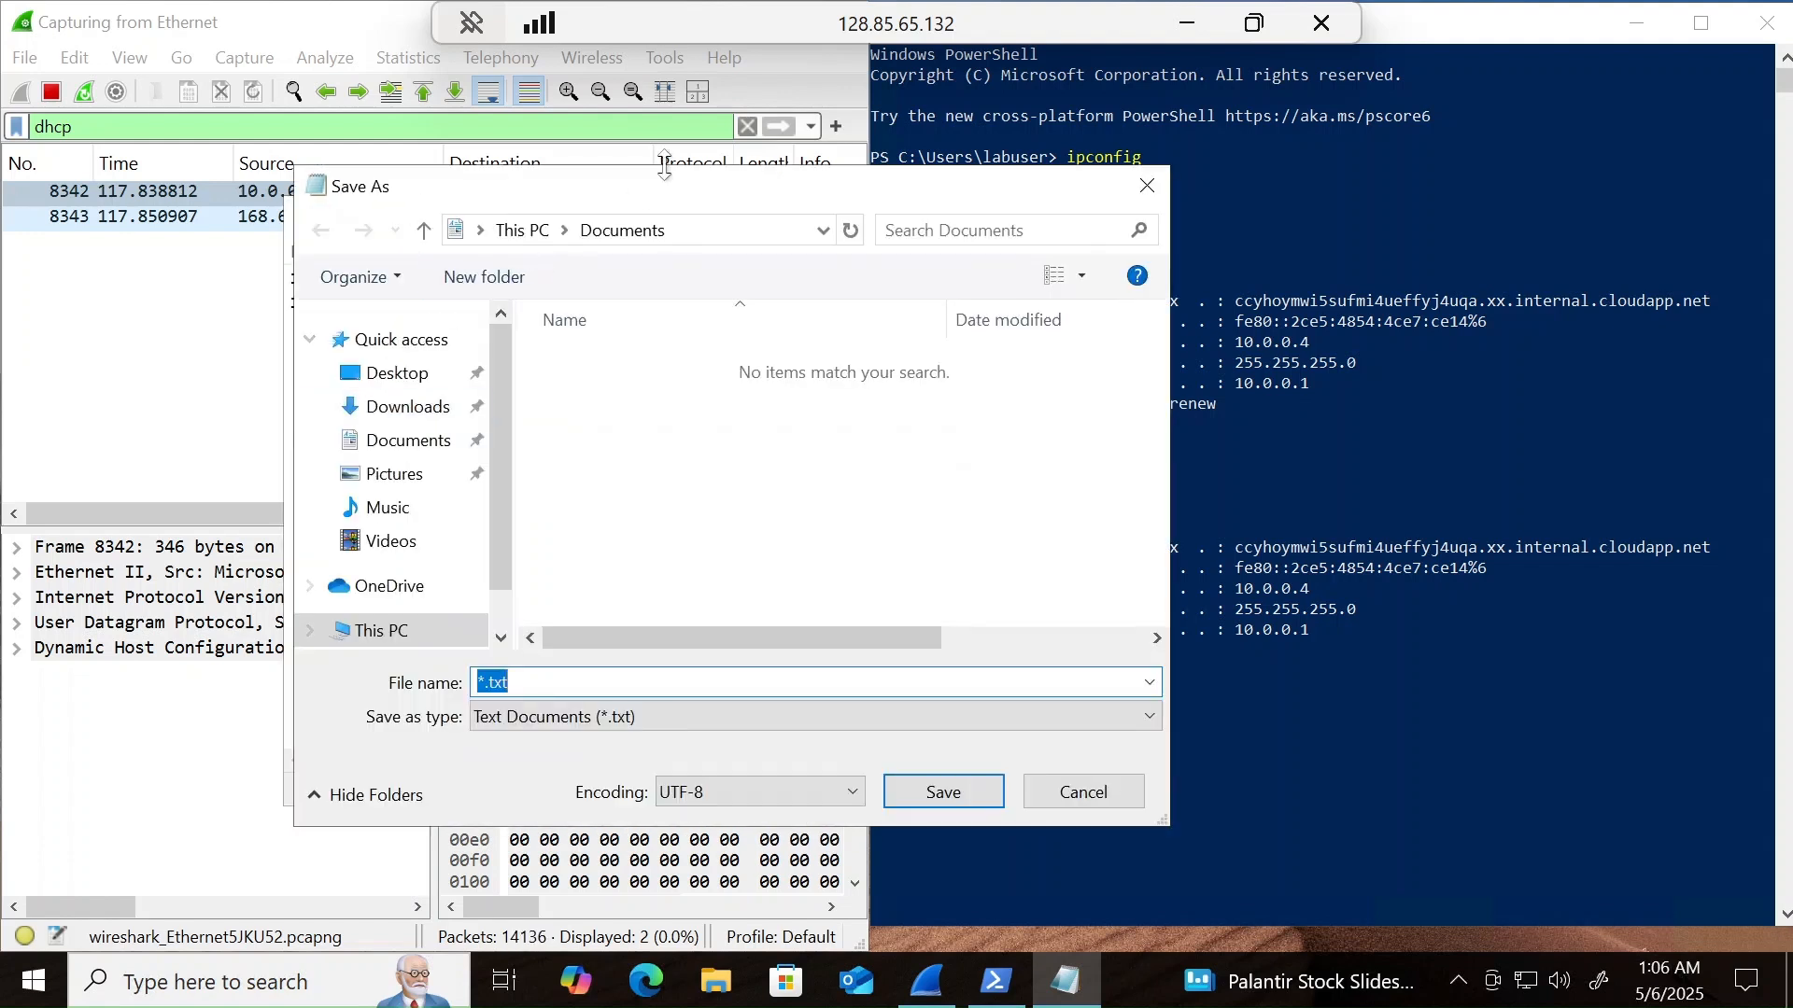
left_click_drag(663, 192, 810, 240)
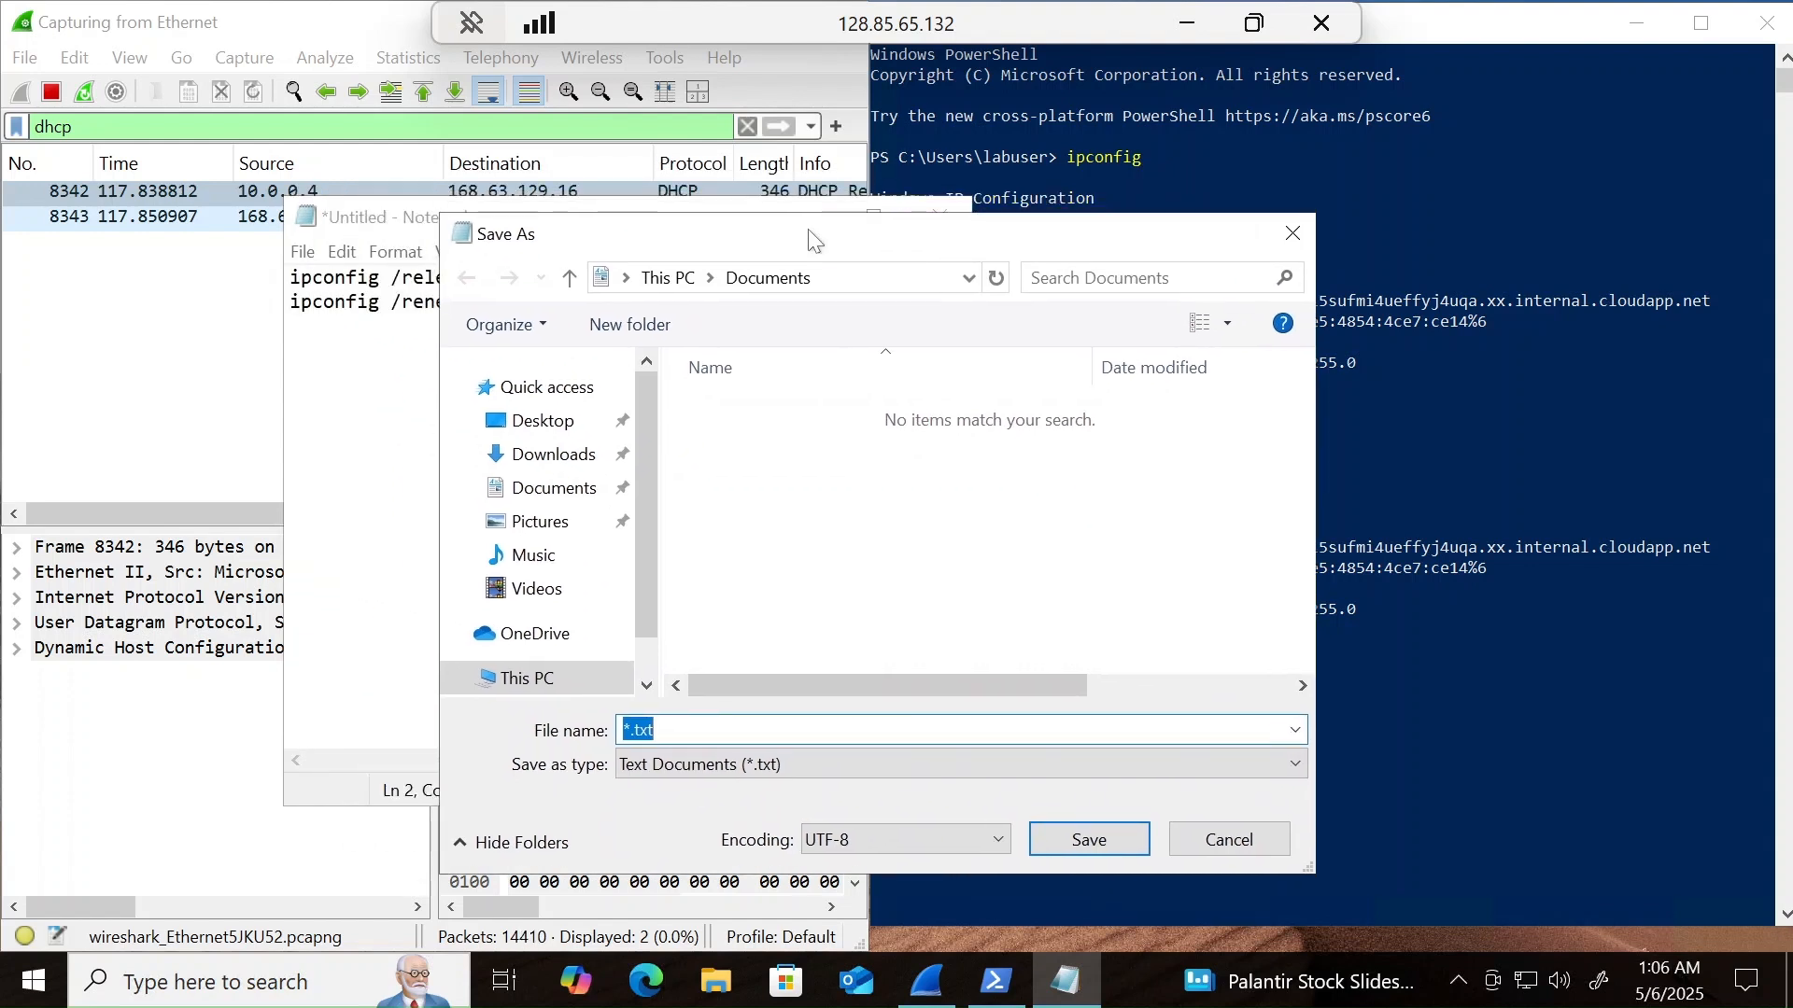
left_click(829, 280)
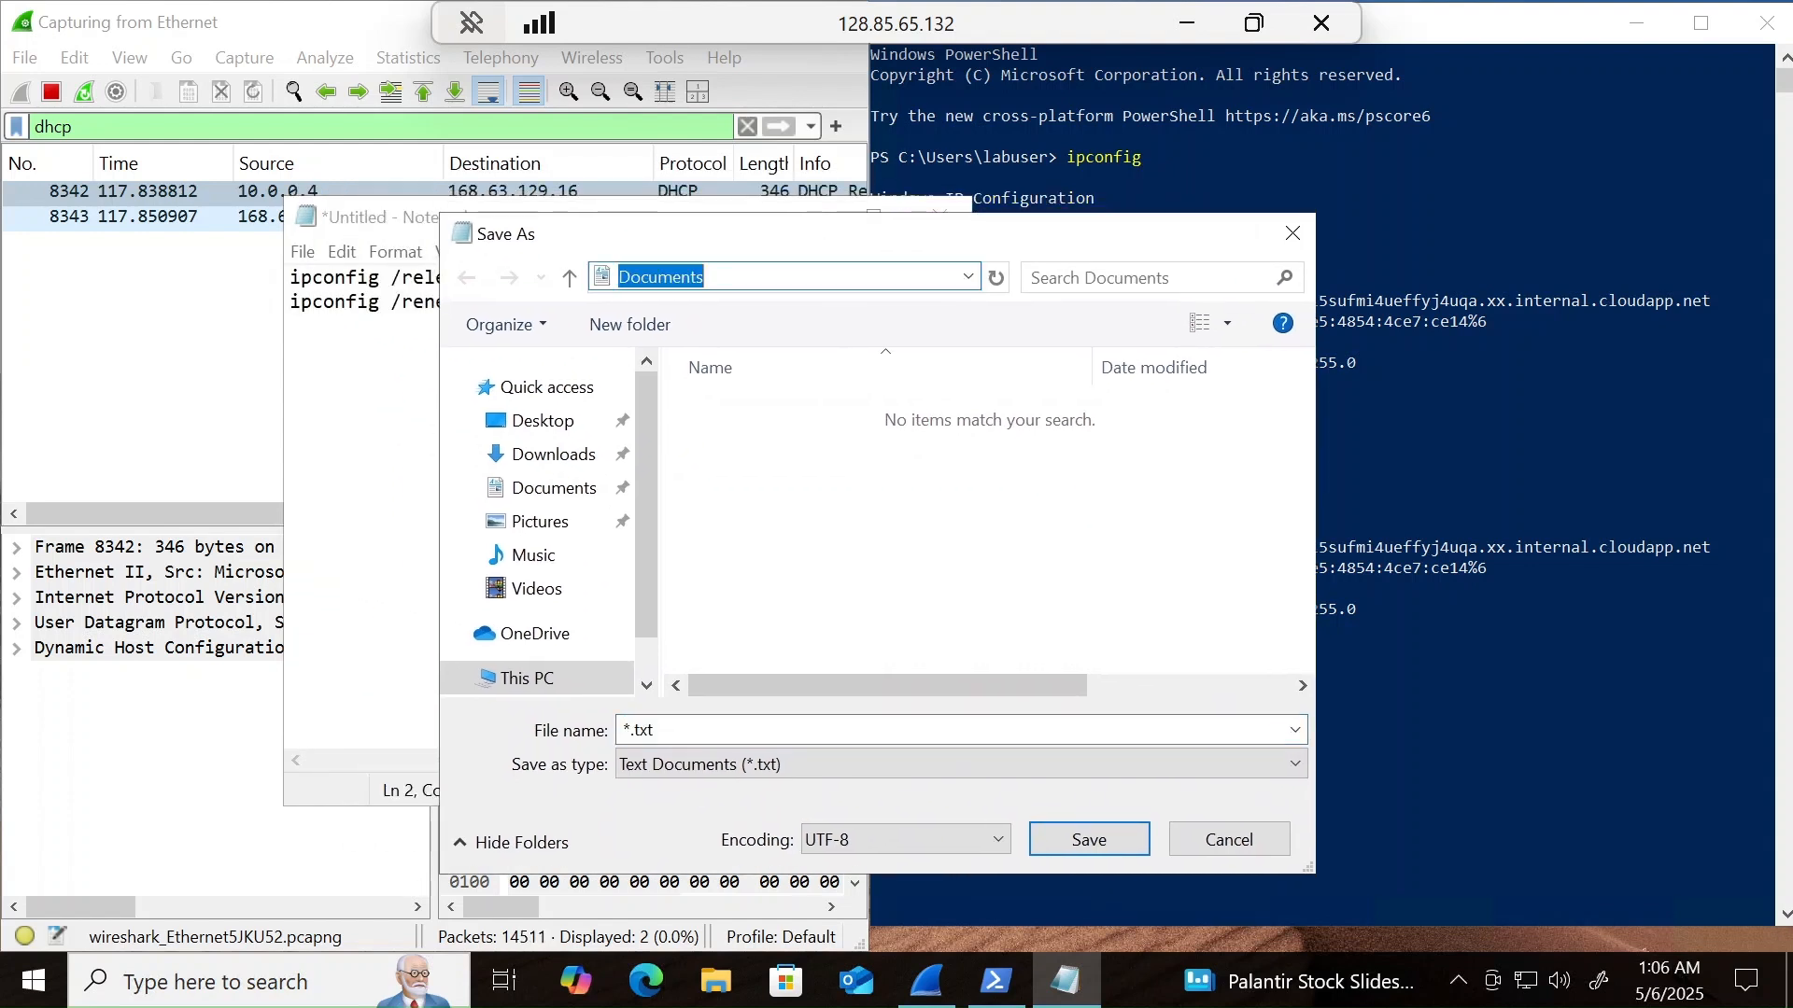
type("c")
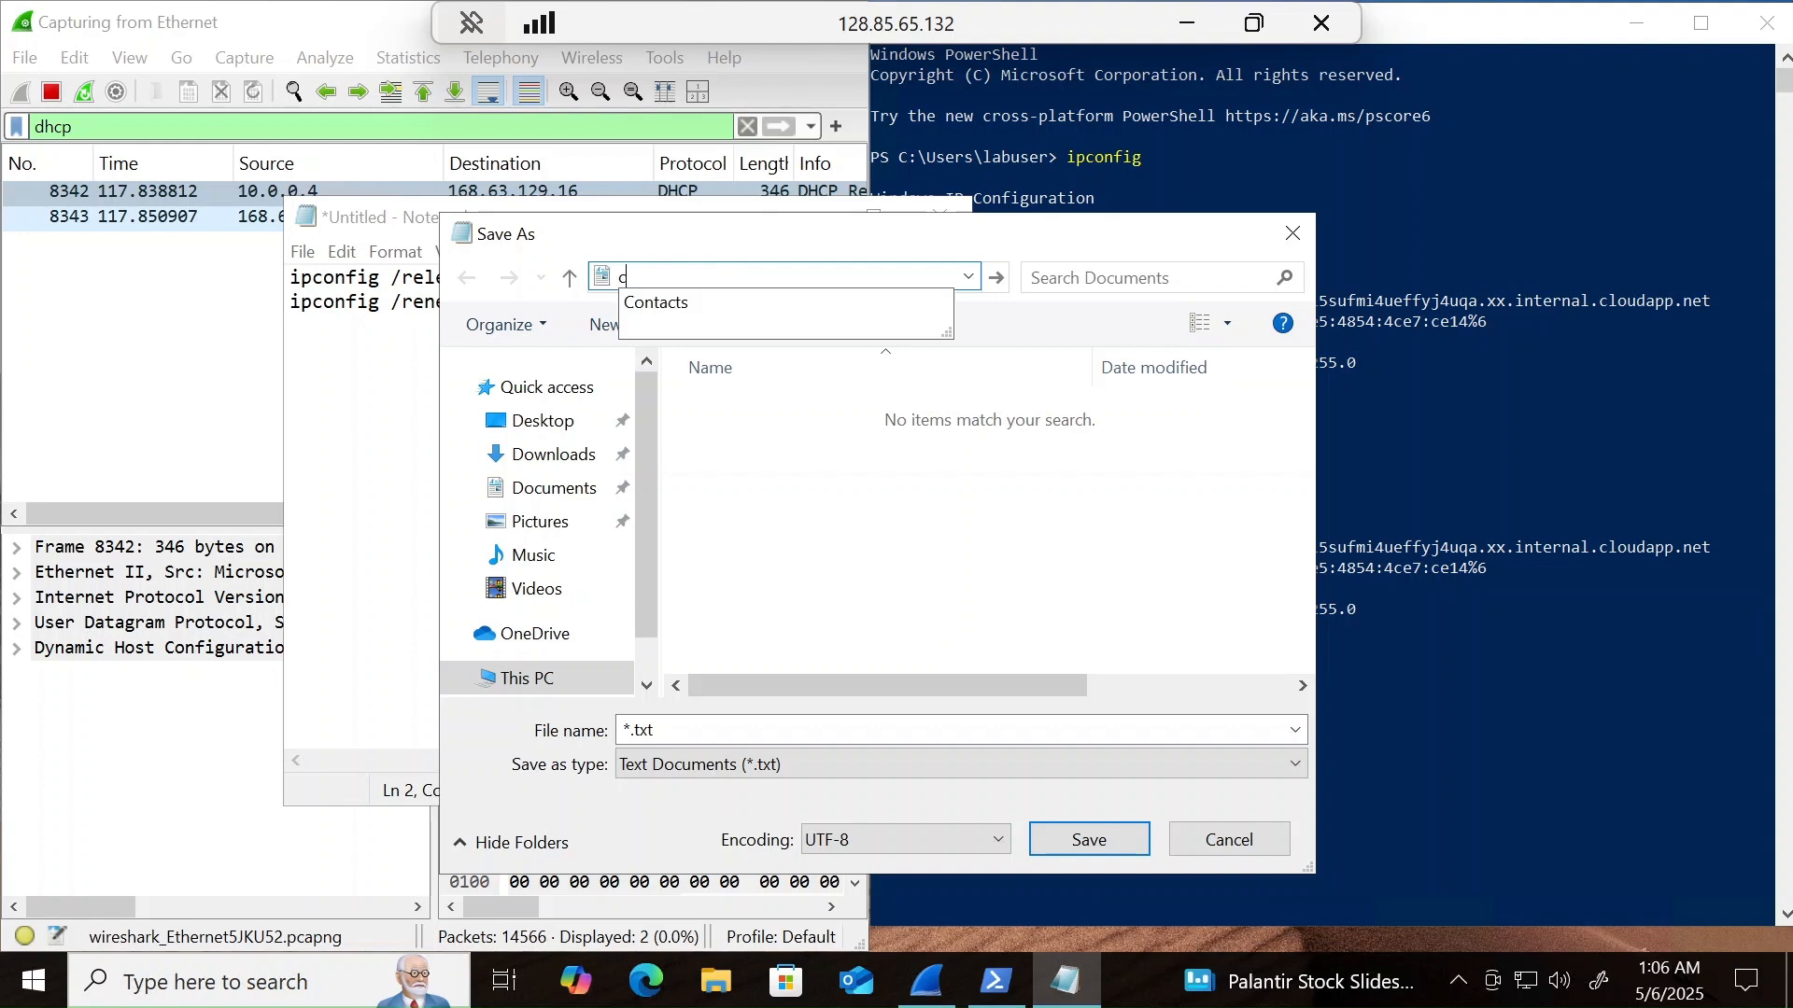
type(":")
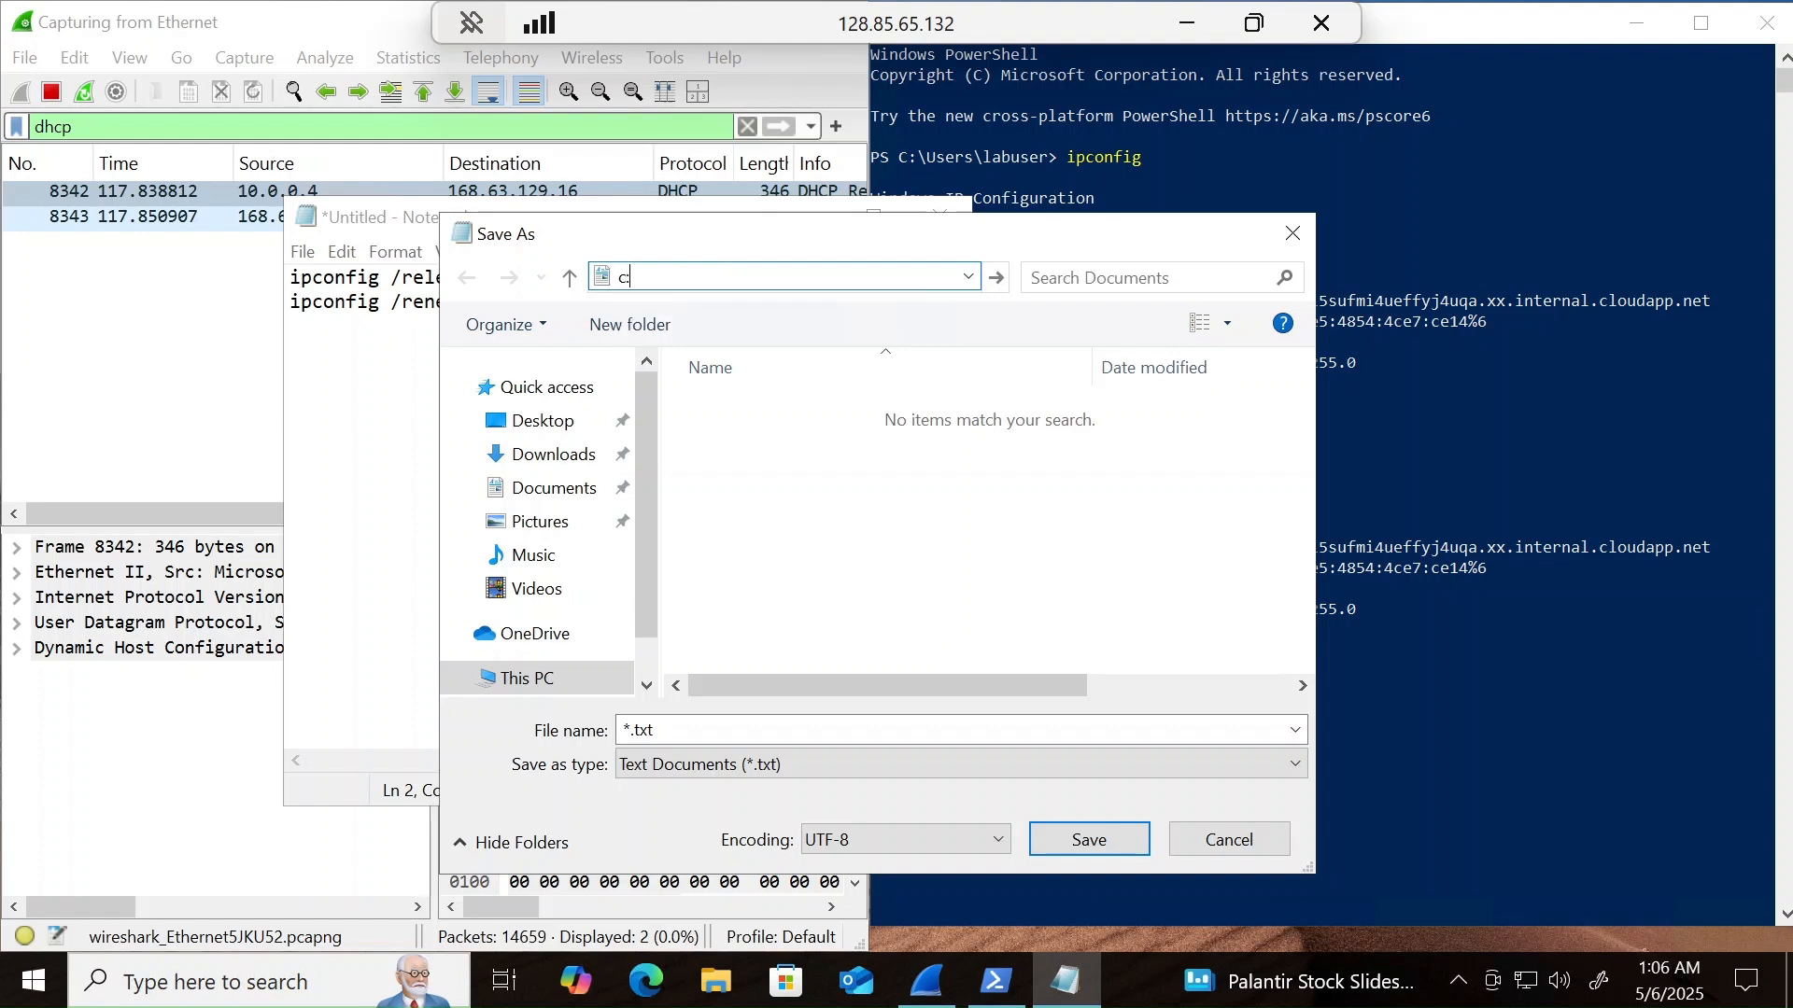
type("/programdata")
key("Return")
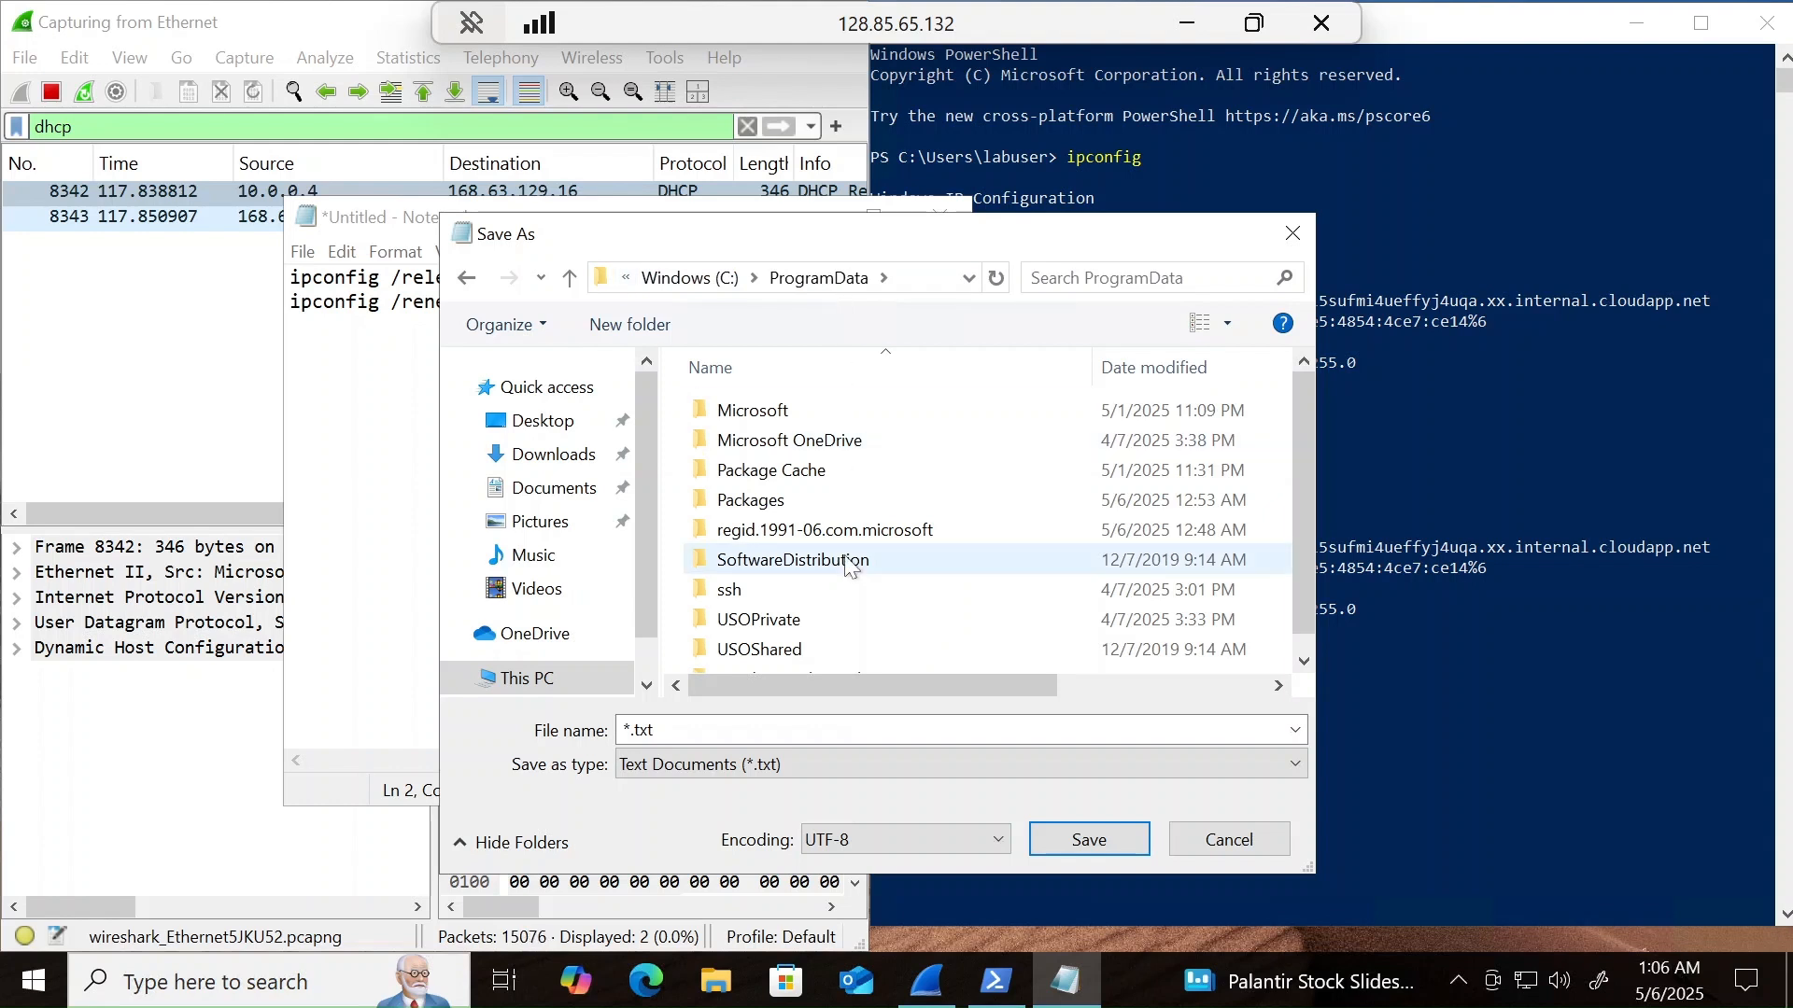
scroll(844, 560, "down", 1)
scroll(846, 562, "up", 1)
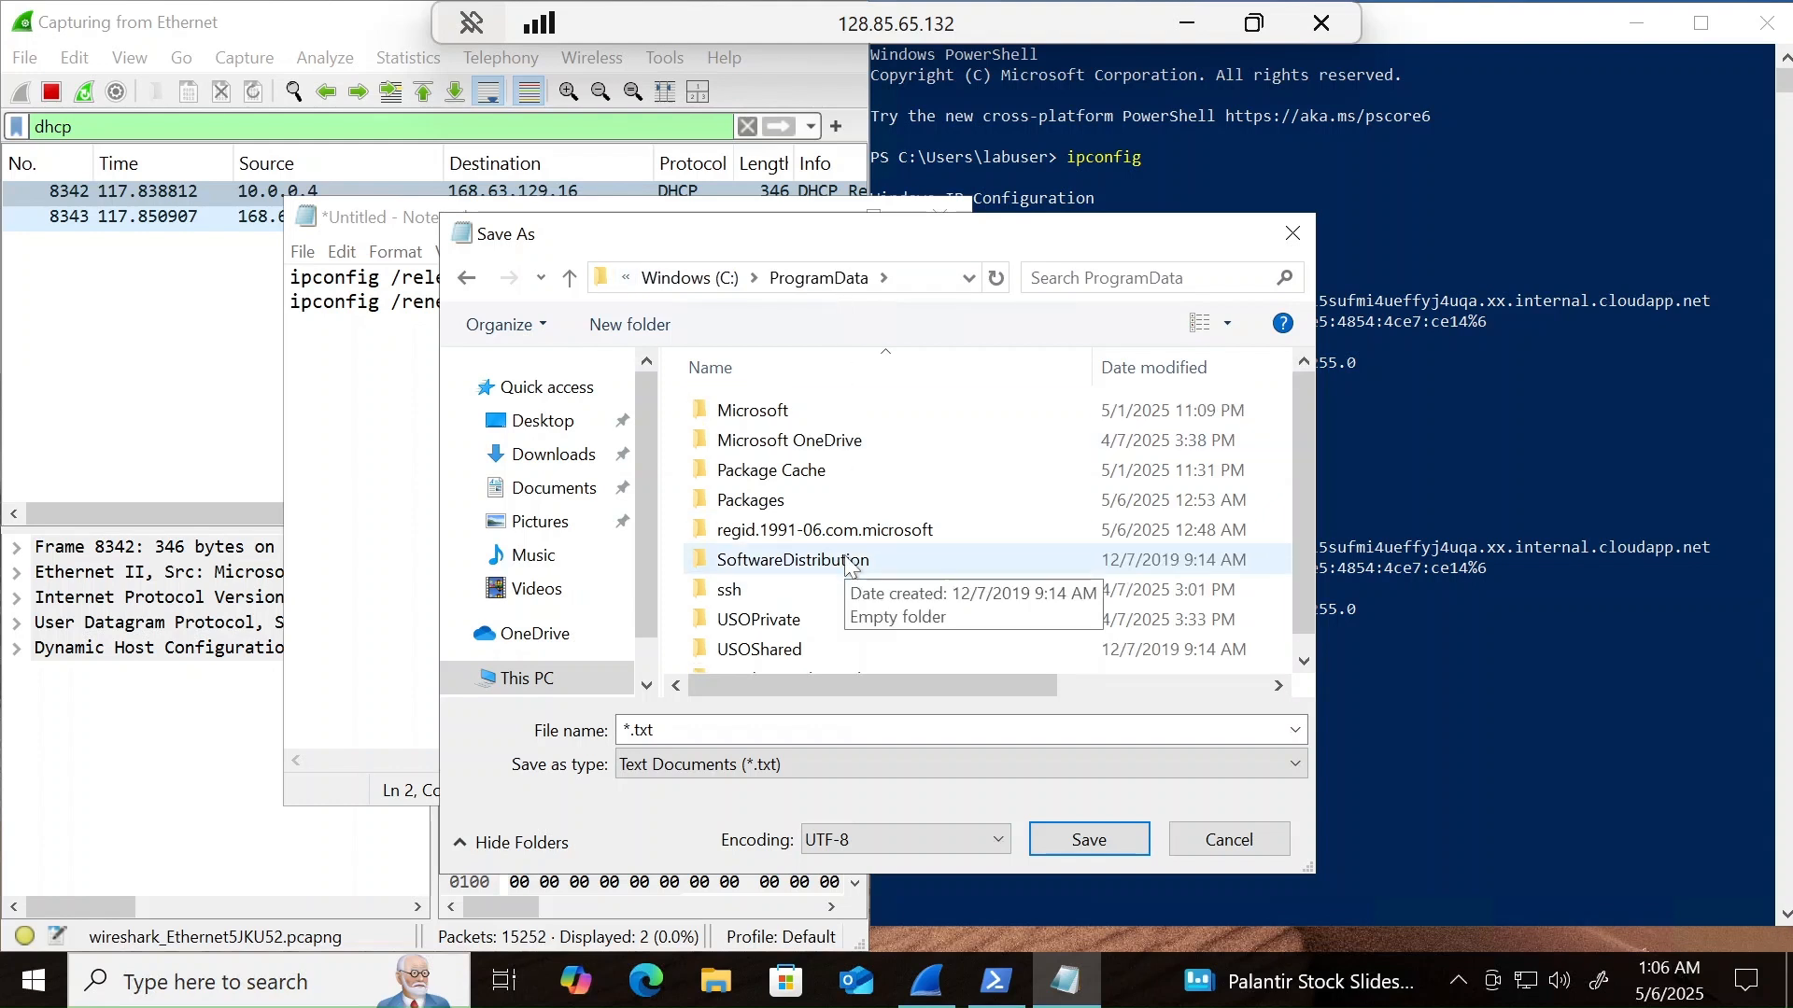
- Save the file as dhcp.bat with the All Files type in ProgramData and close Notepad
left_click(1102, 843)
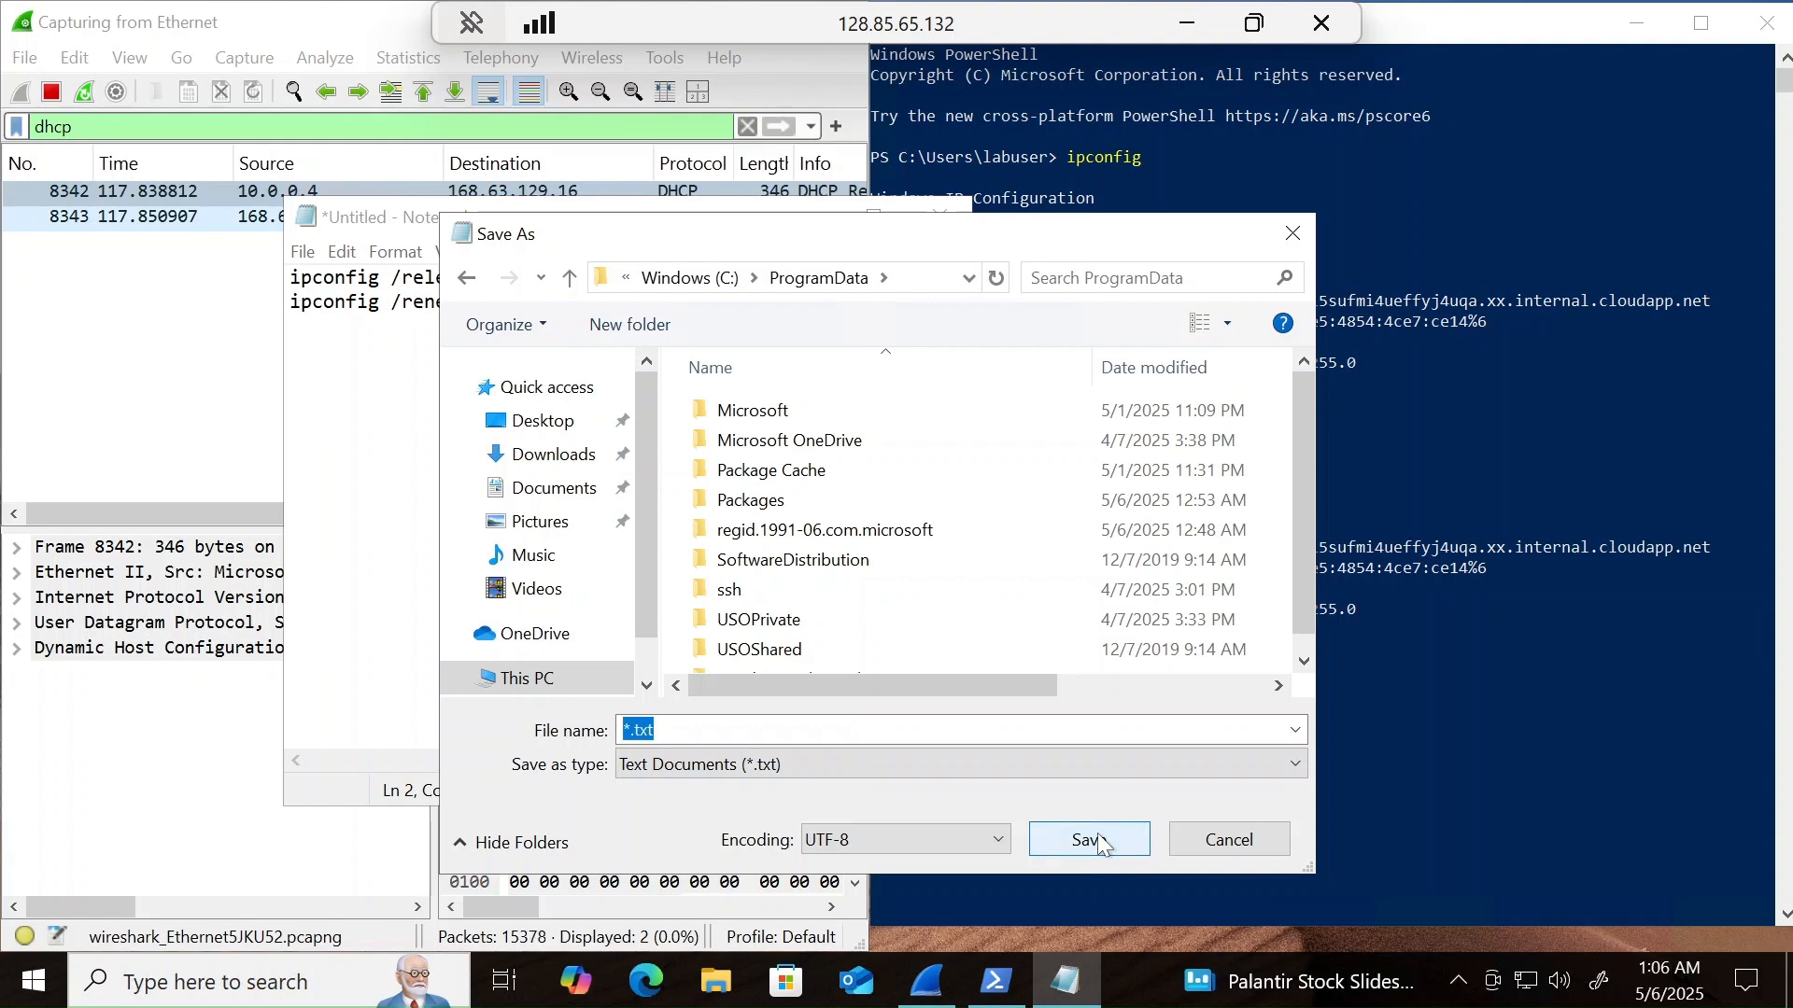
left_click(1152, 767)
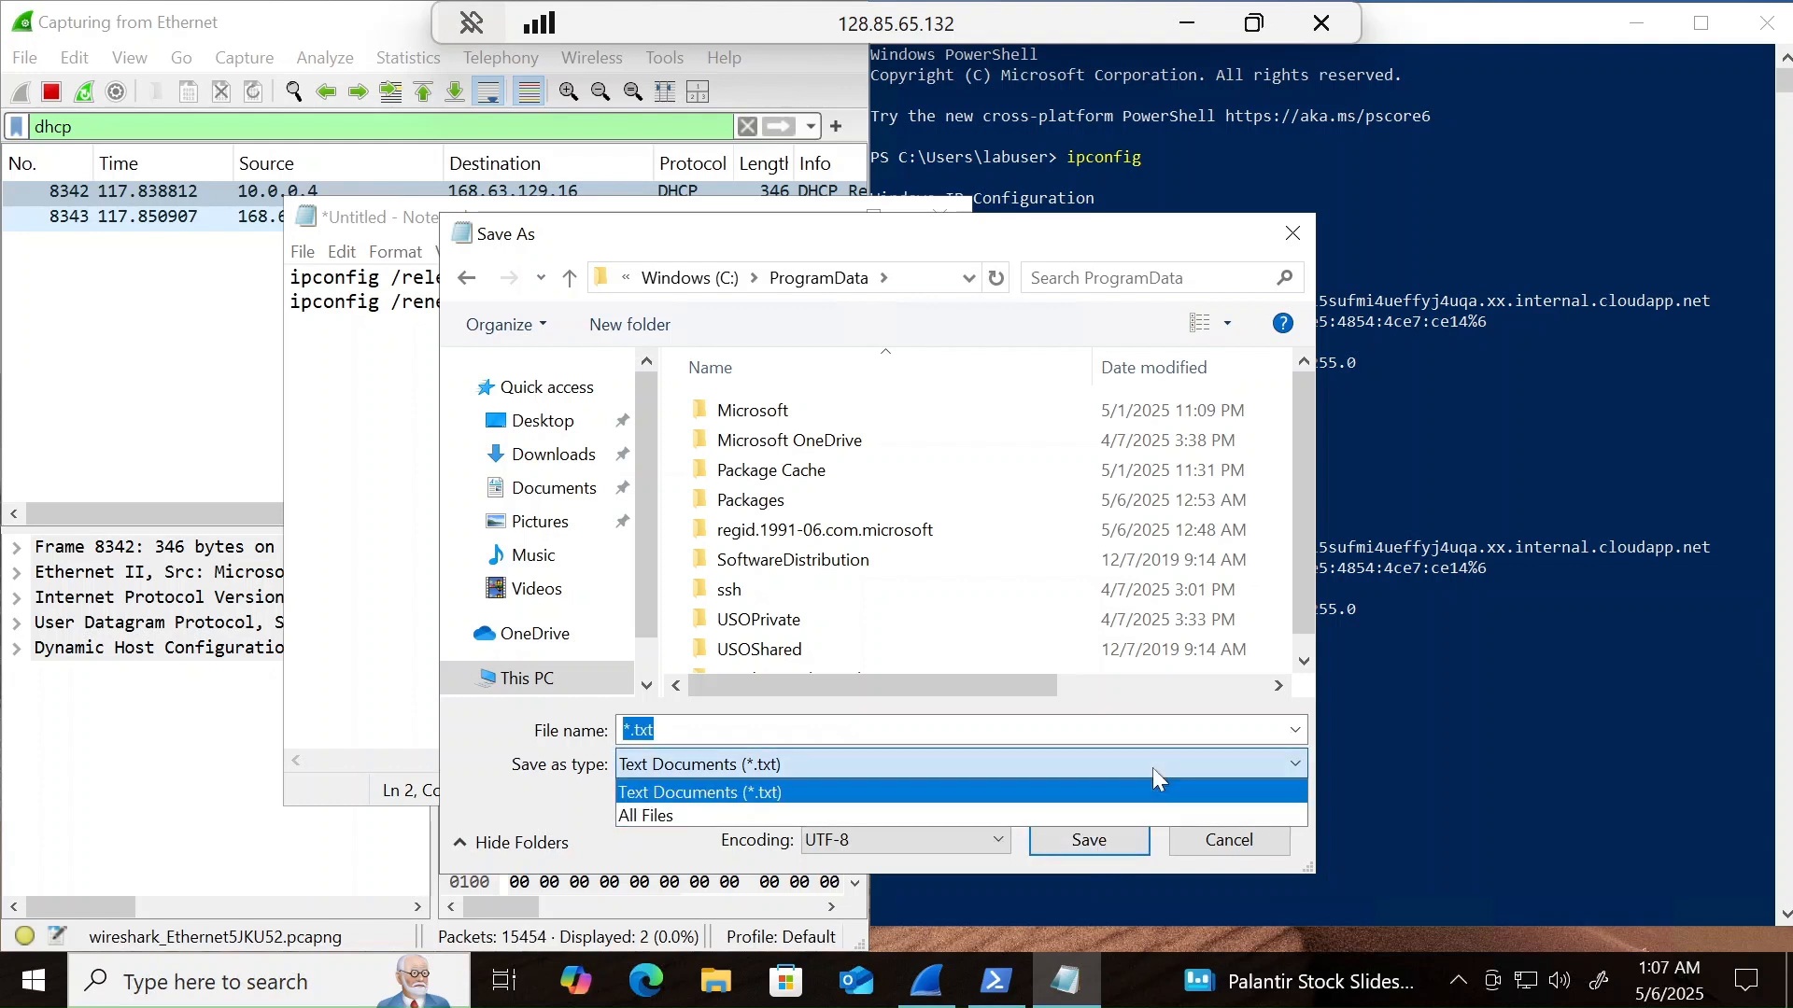
left_click(914, 808)
left_click(911, 731)
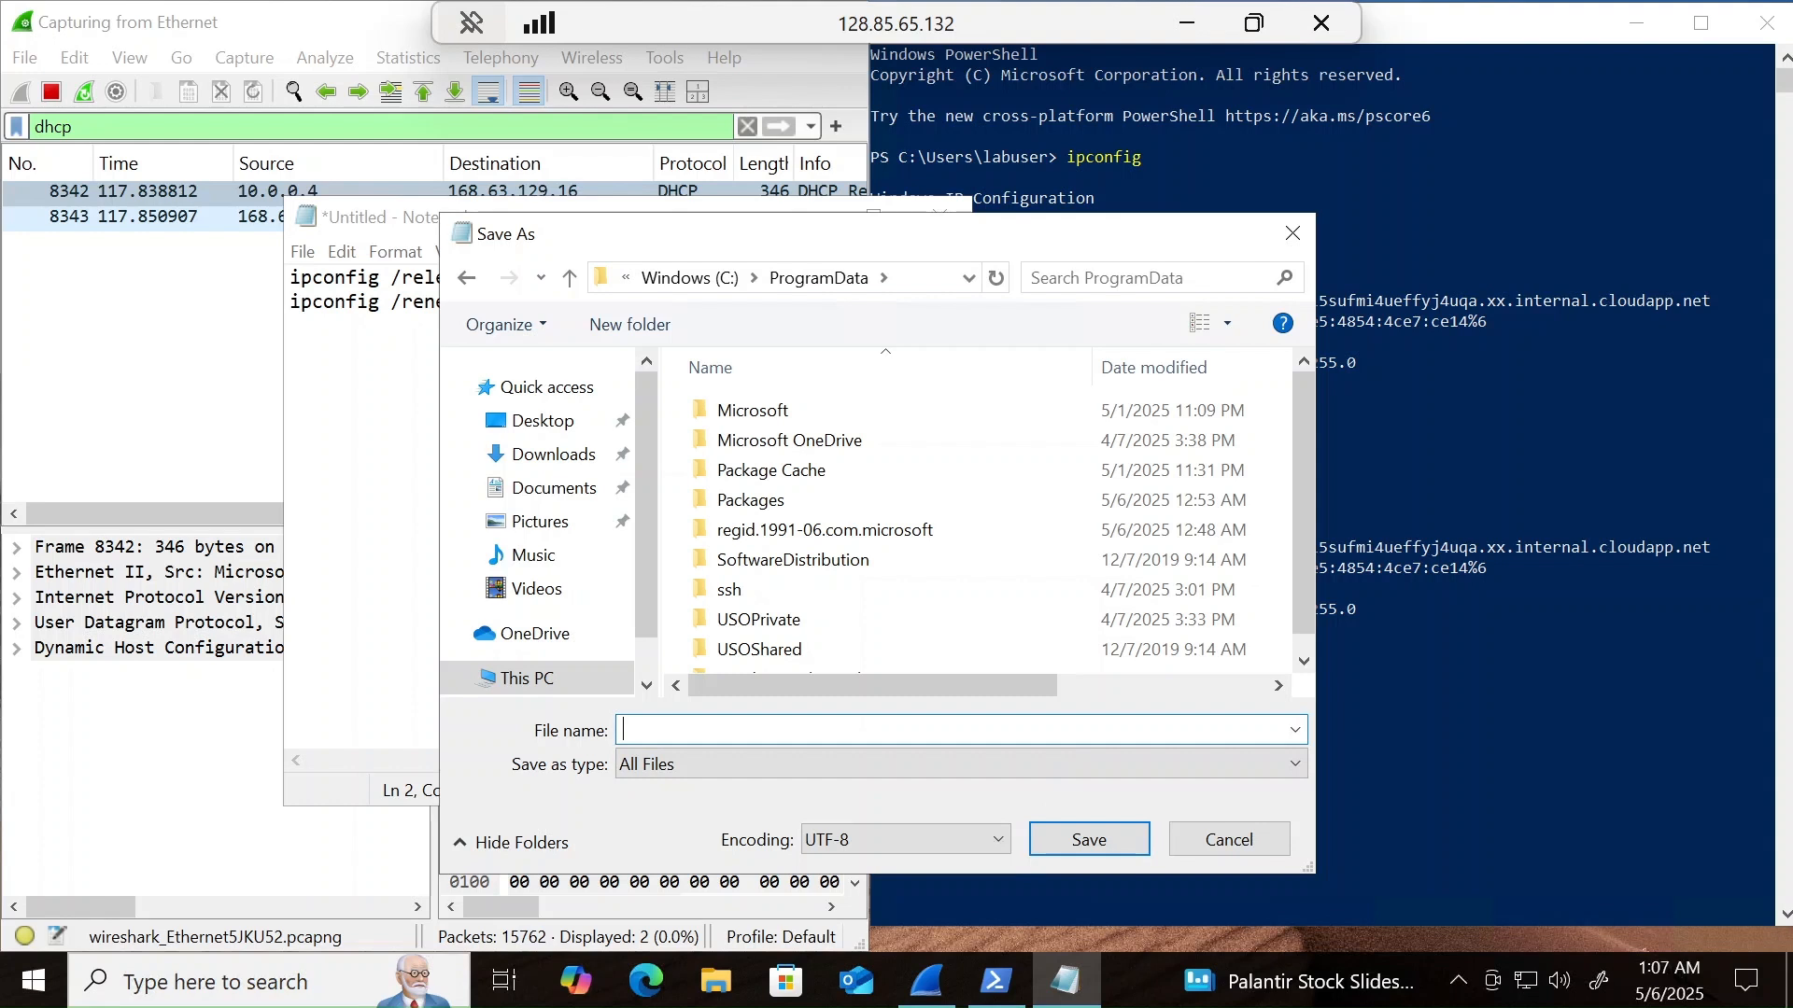
type("dhcp.bat")
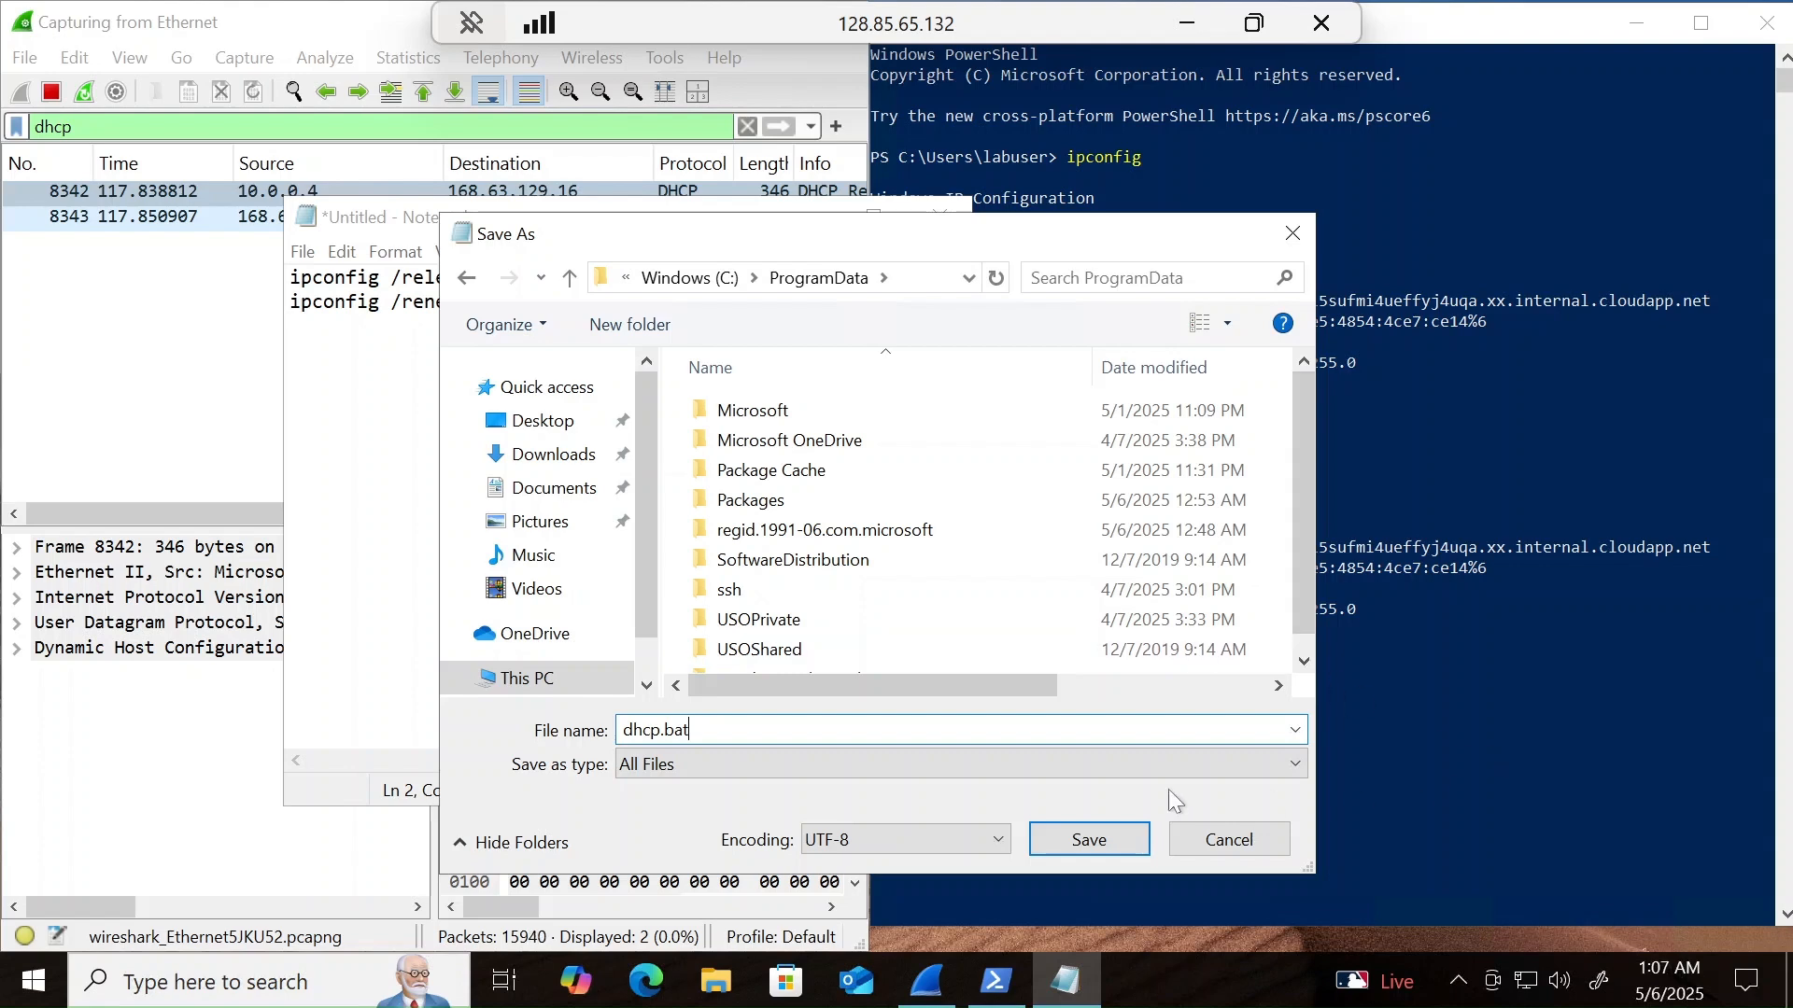
left_click(1113, 835)
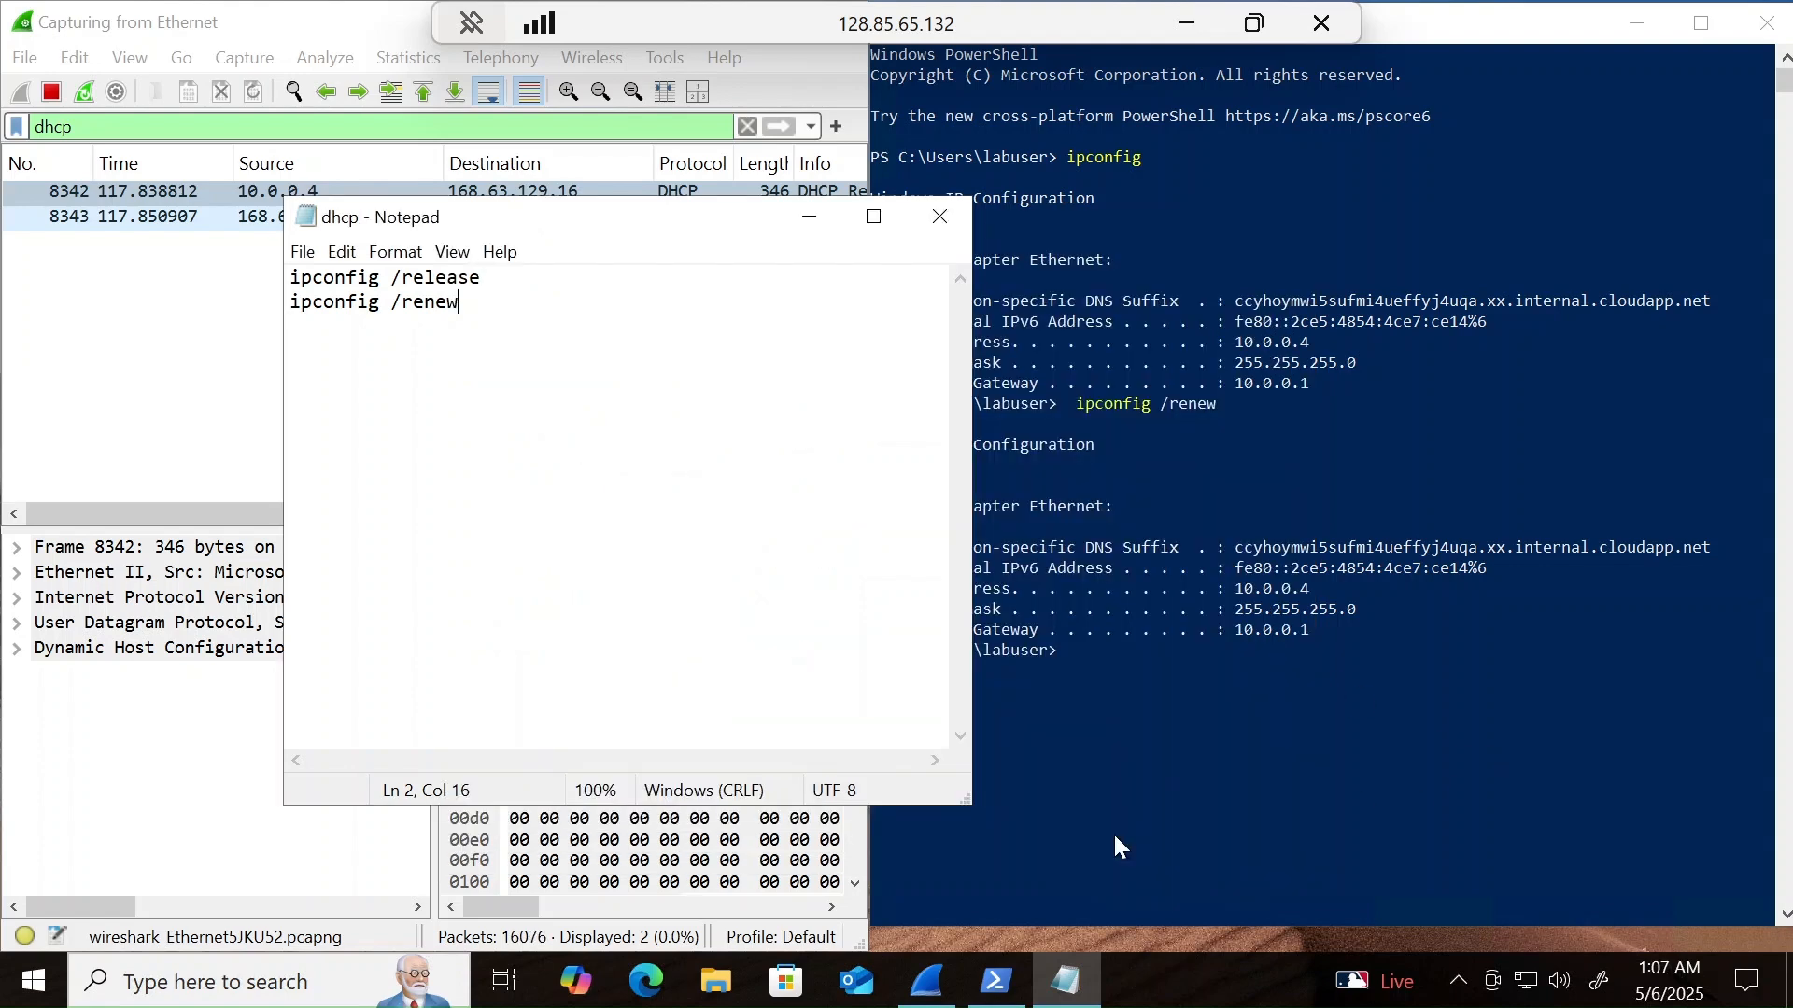
left_click(942, 219)
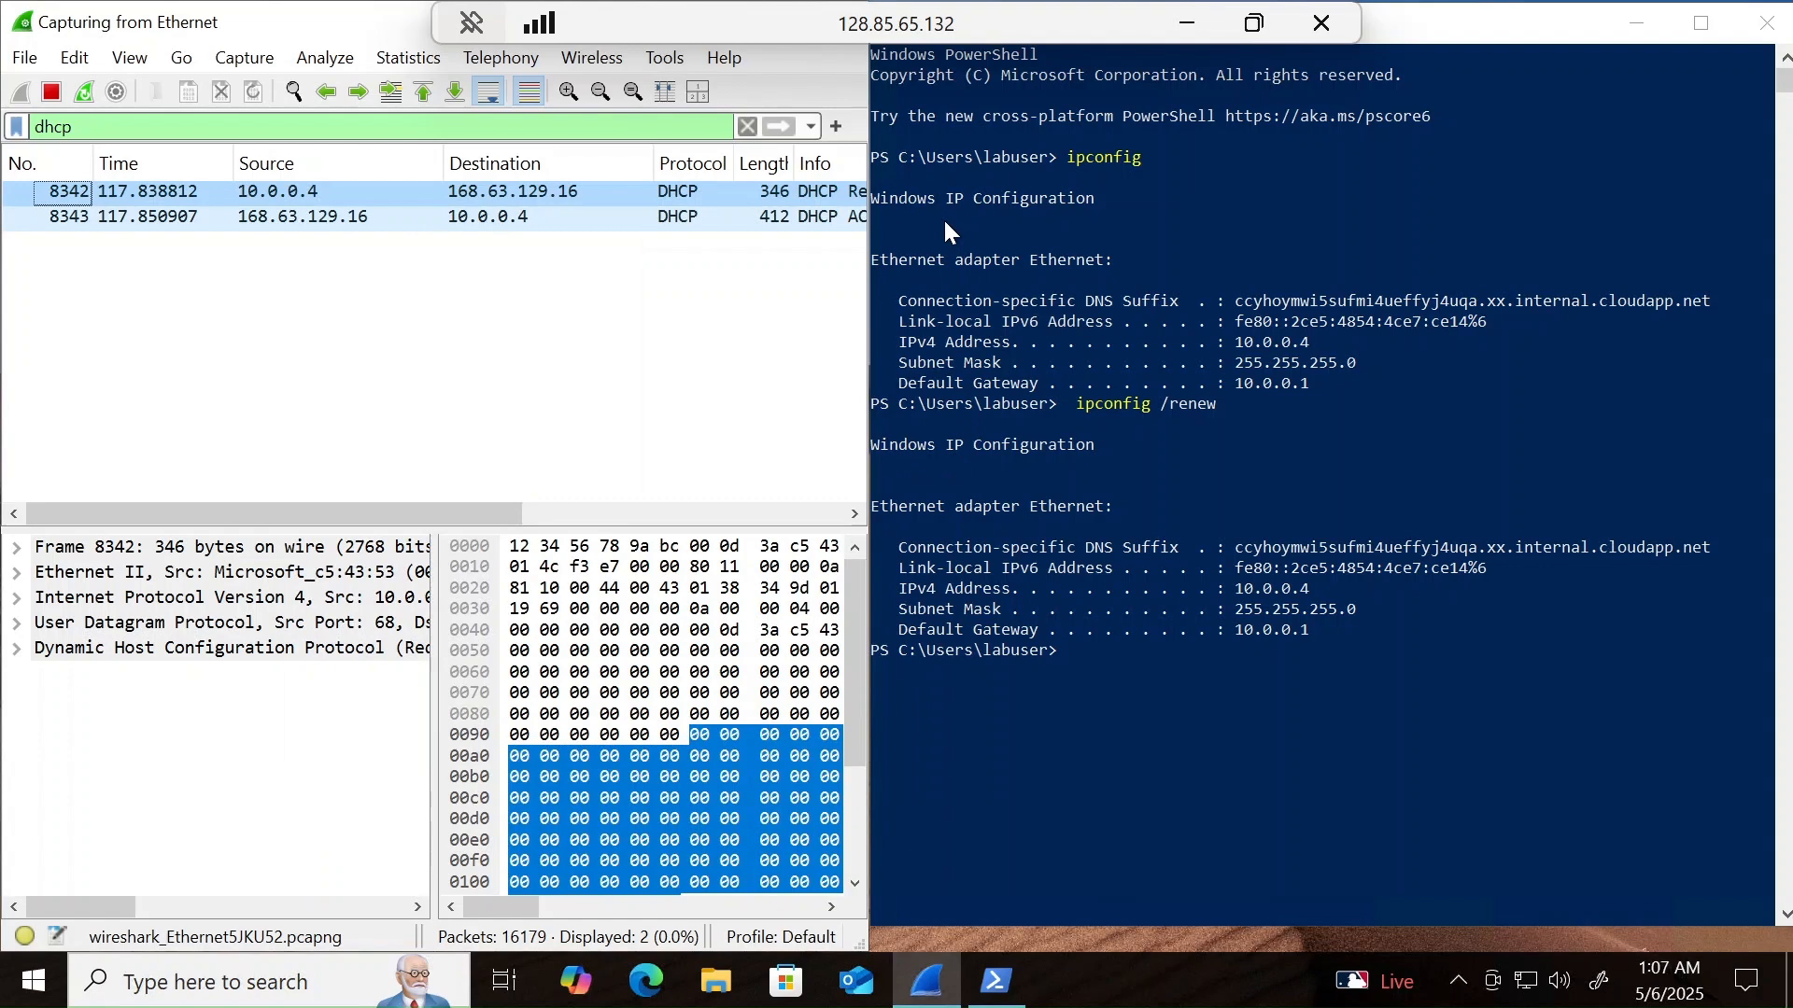
- In PowerShell, change the directory to c:/programdata and list its contents with ls
left_click(1141, 685)
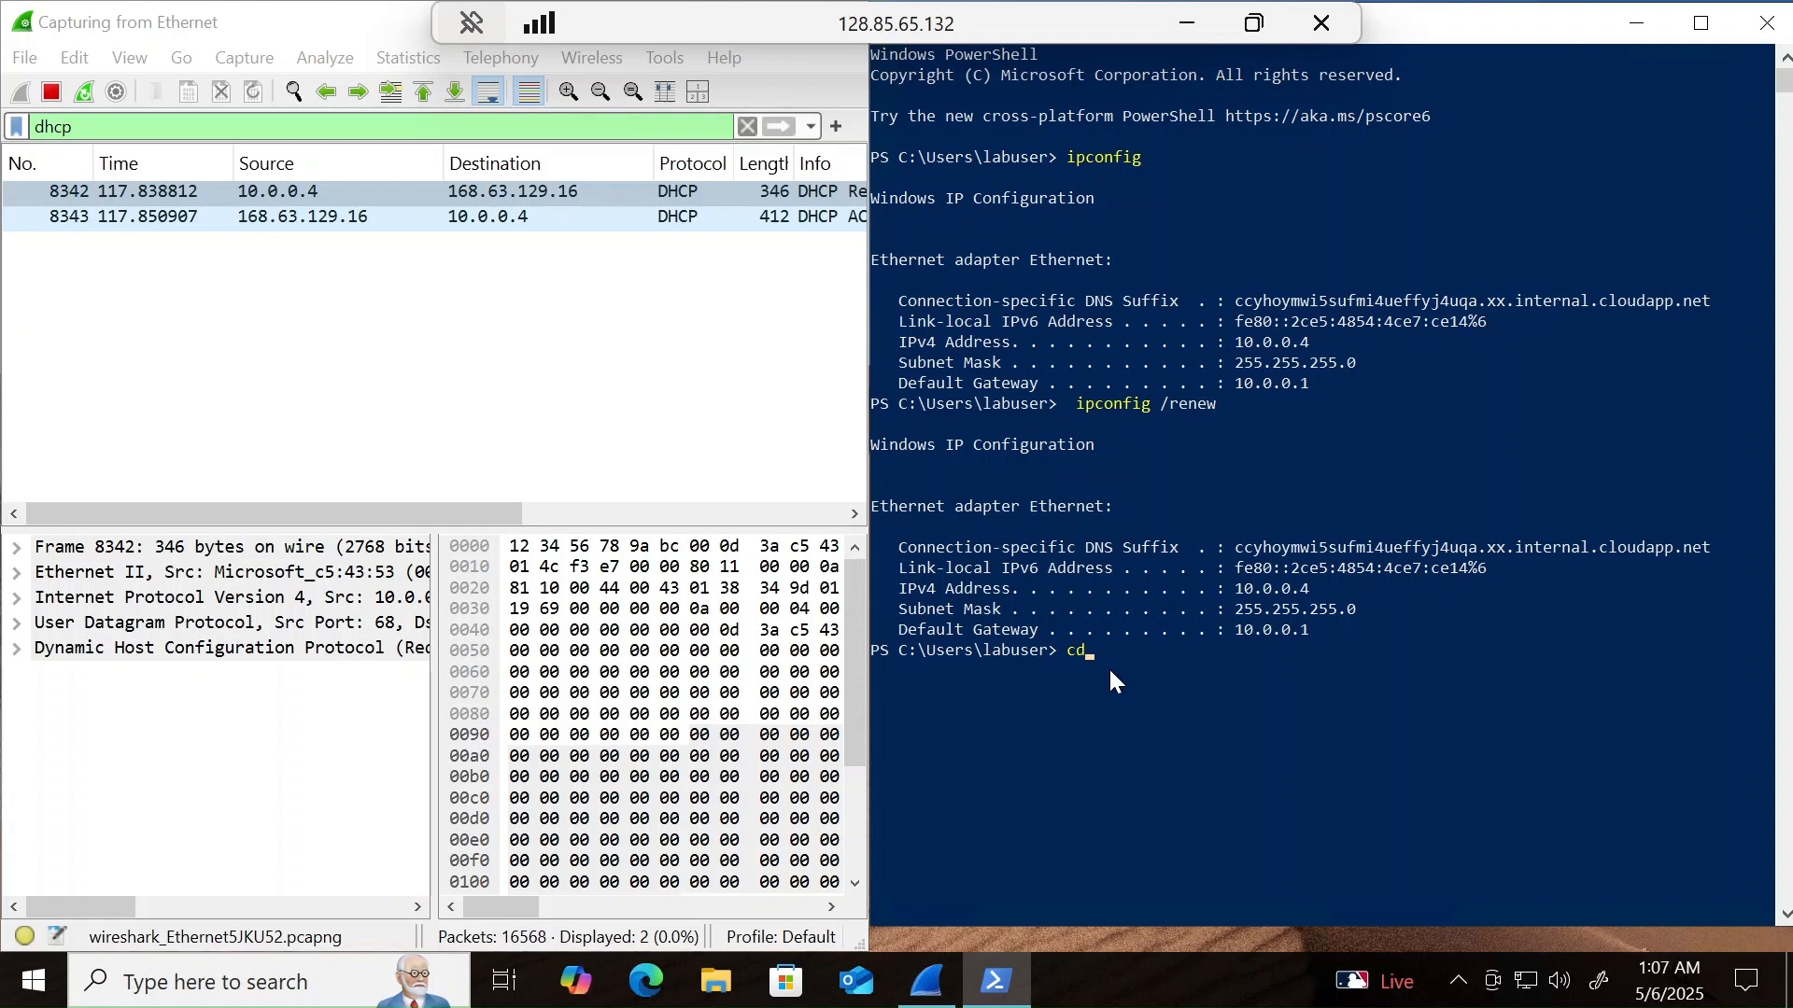
type("c:/program")
type("data")
key("Return")
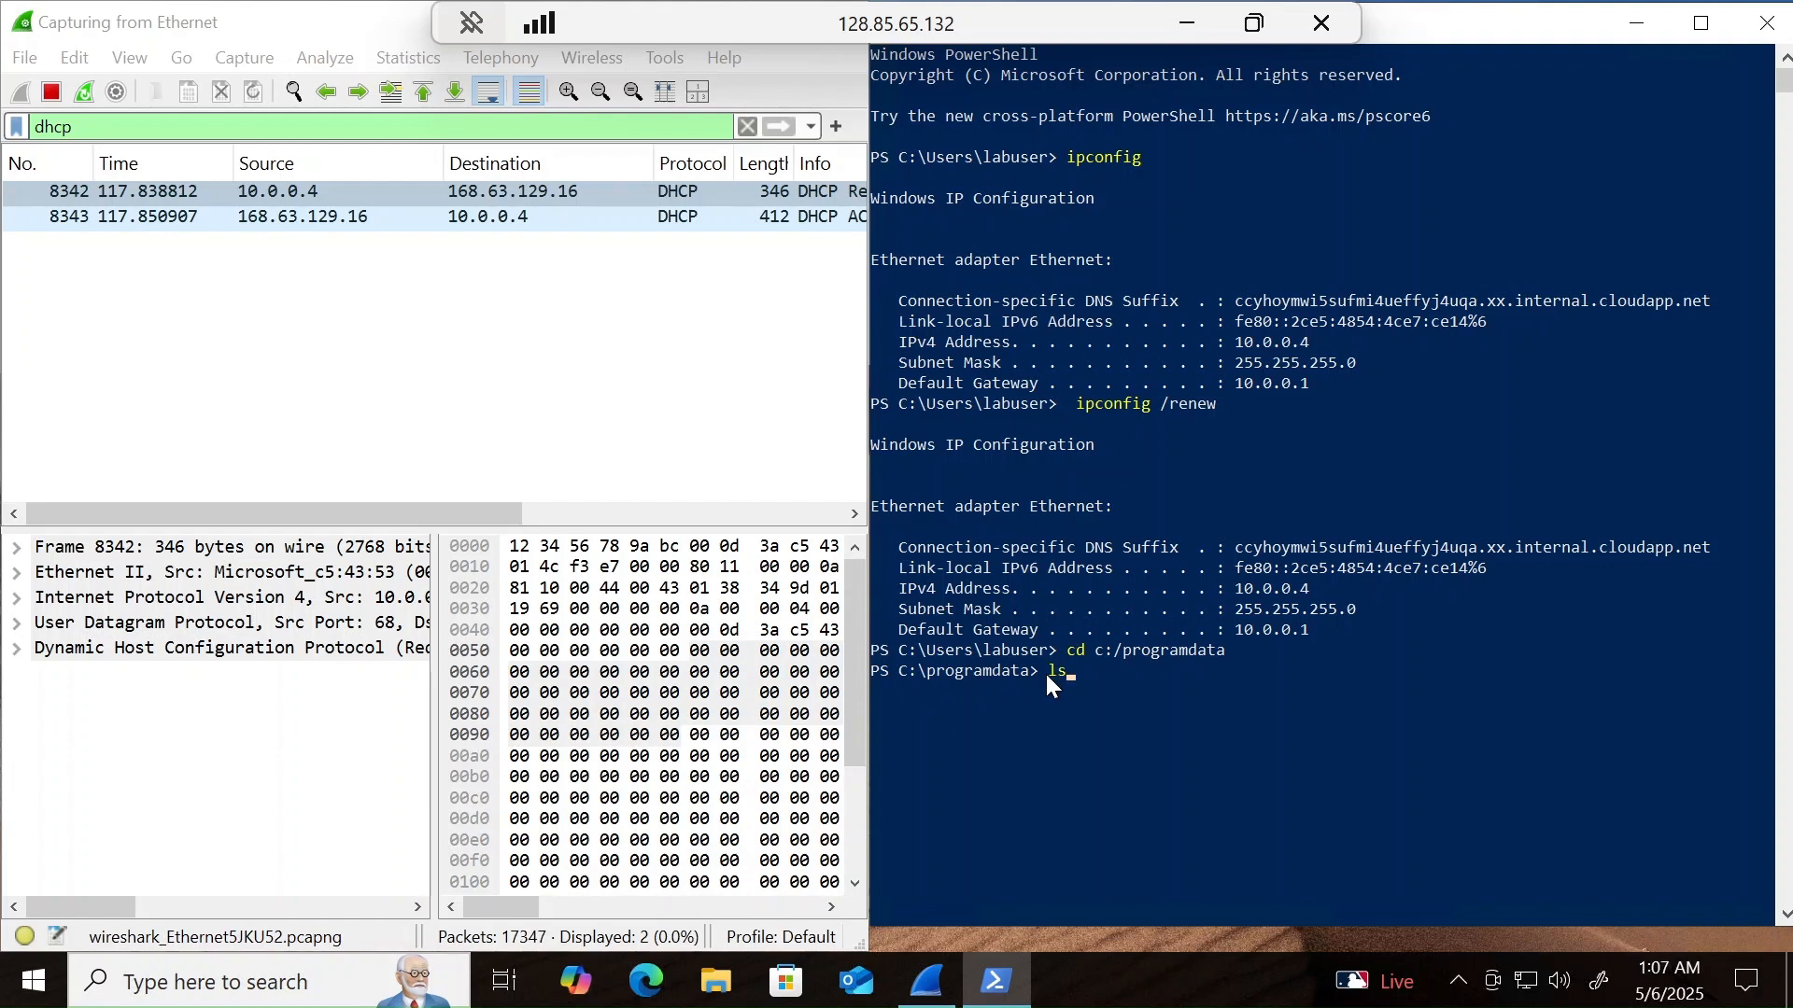
type("ls")
key("Return")
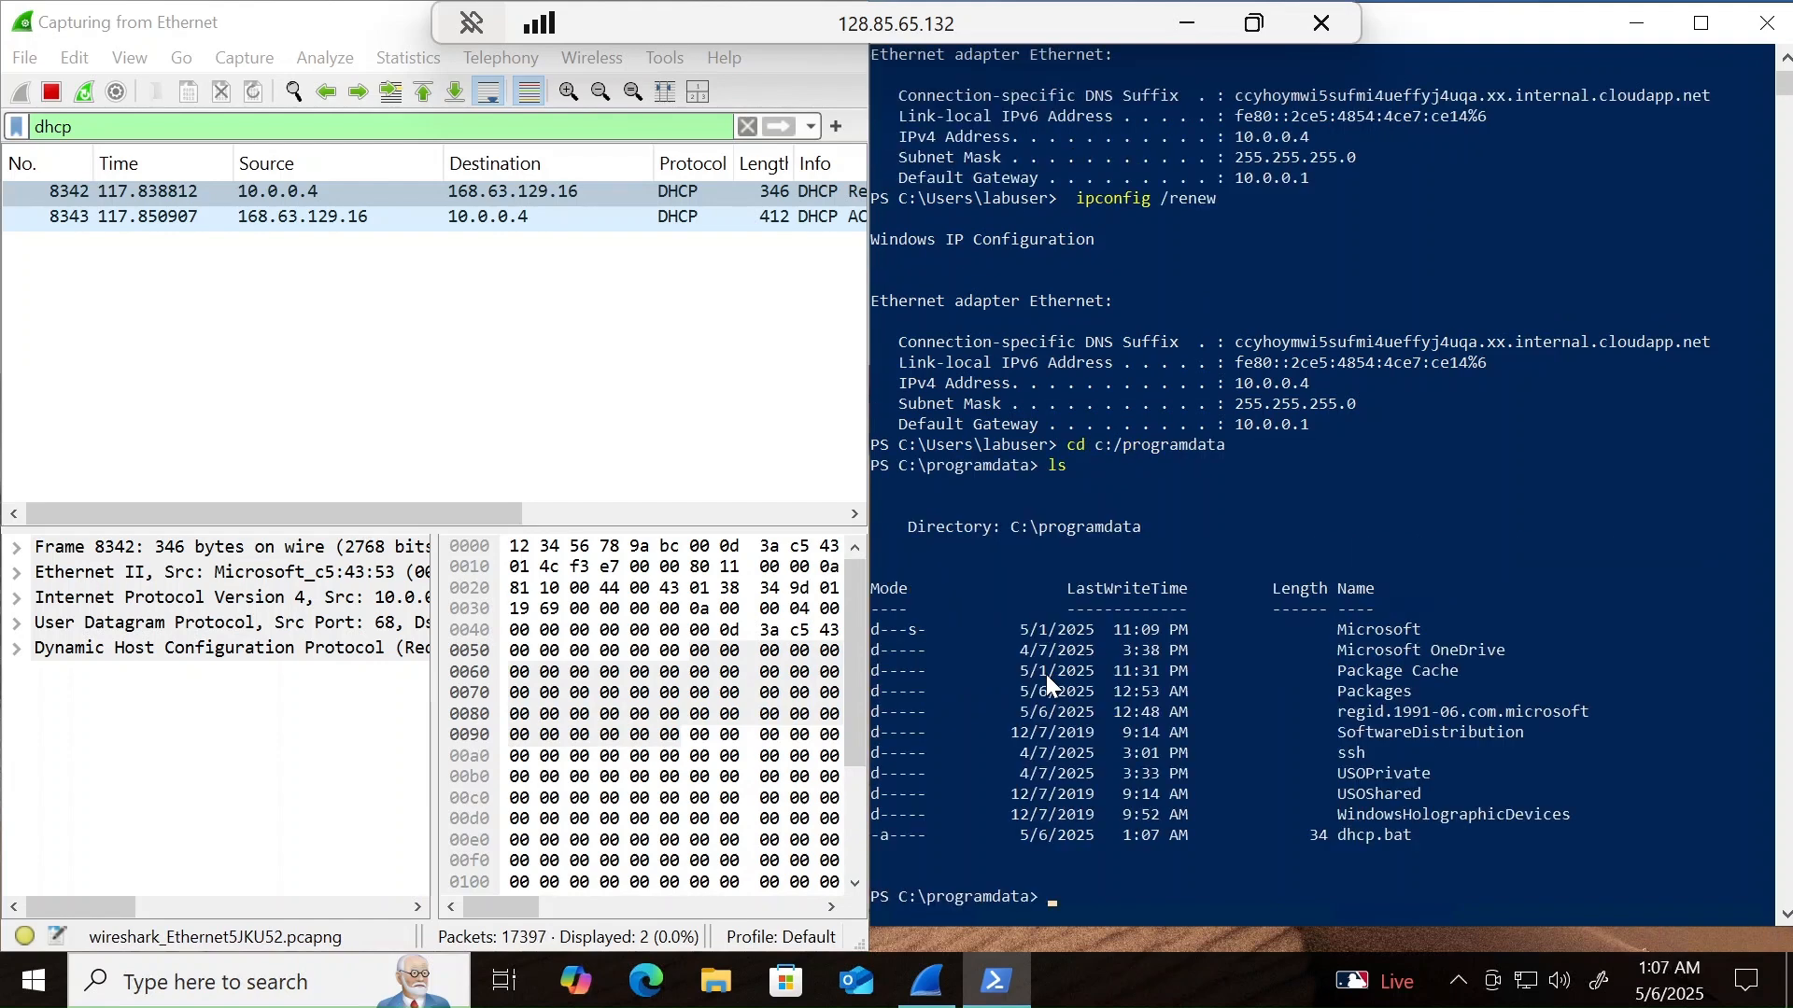
- Run the batch file from the PowerShell prompt with .\dhcp.bat
scroll(1404, 596, "down", 2)
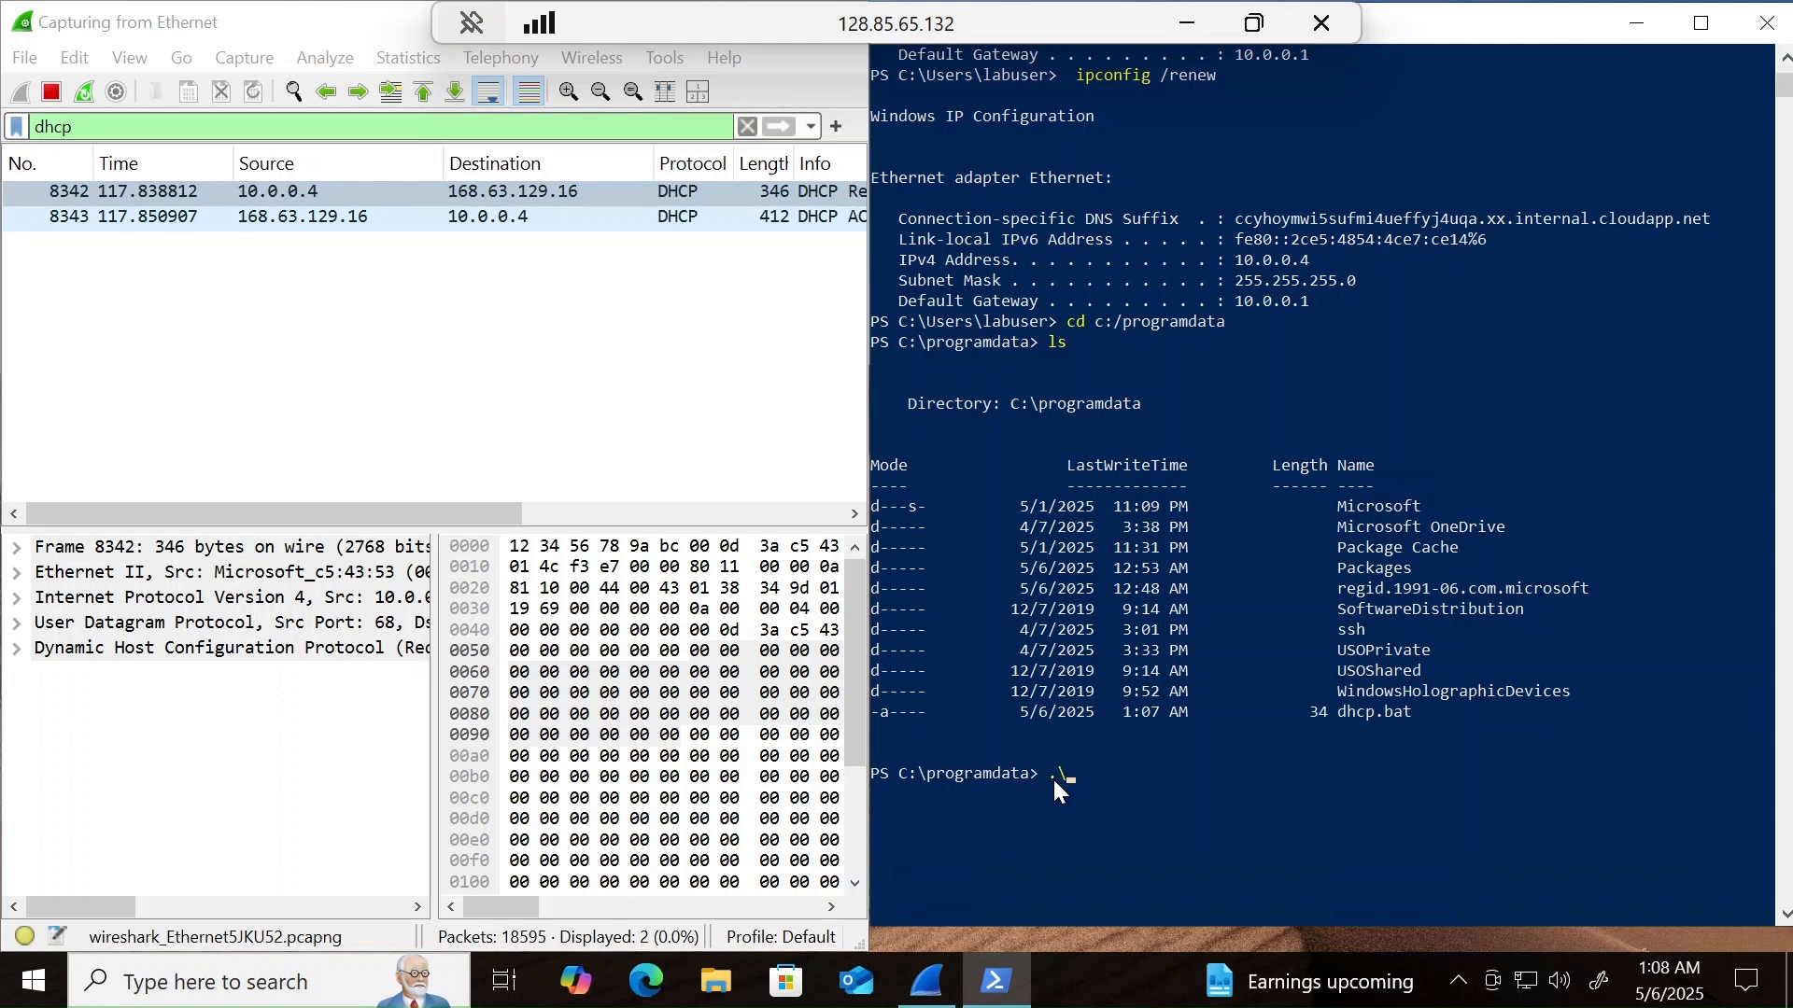
key("BackSpace")
type(".\\dhcp.bat")
key("Return")
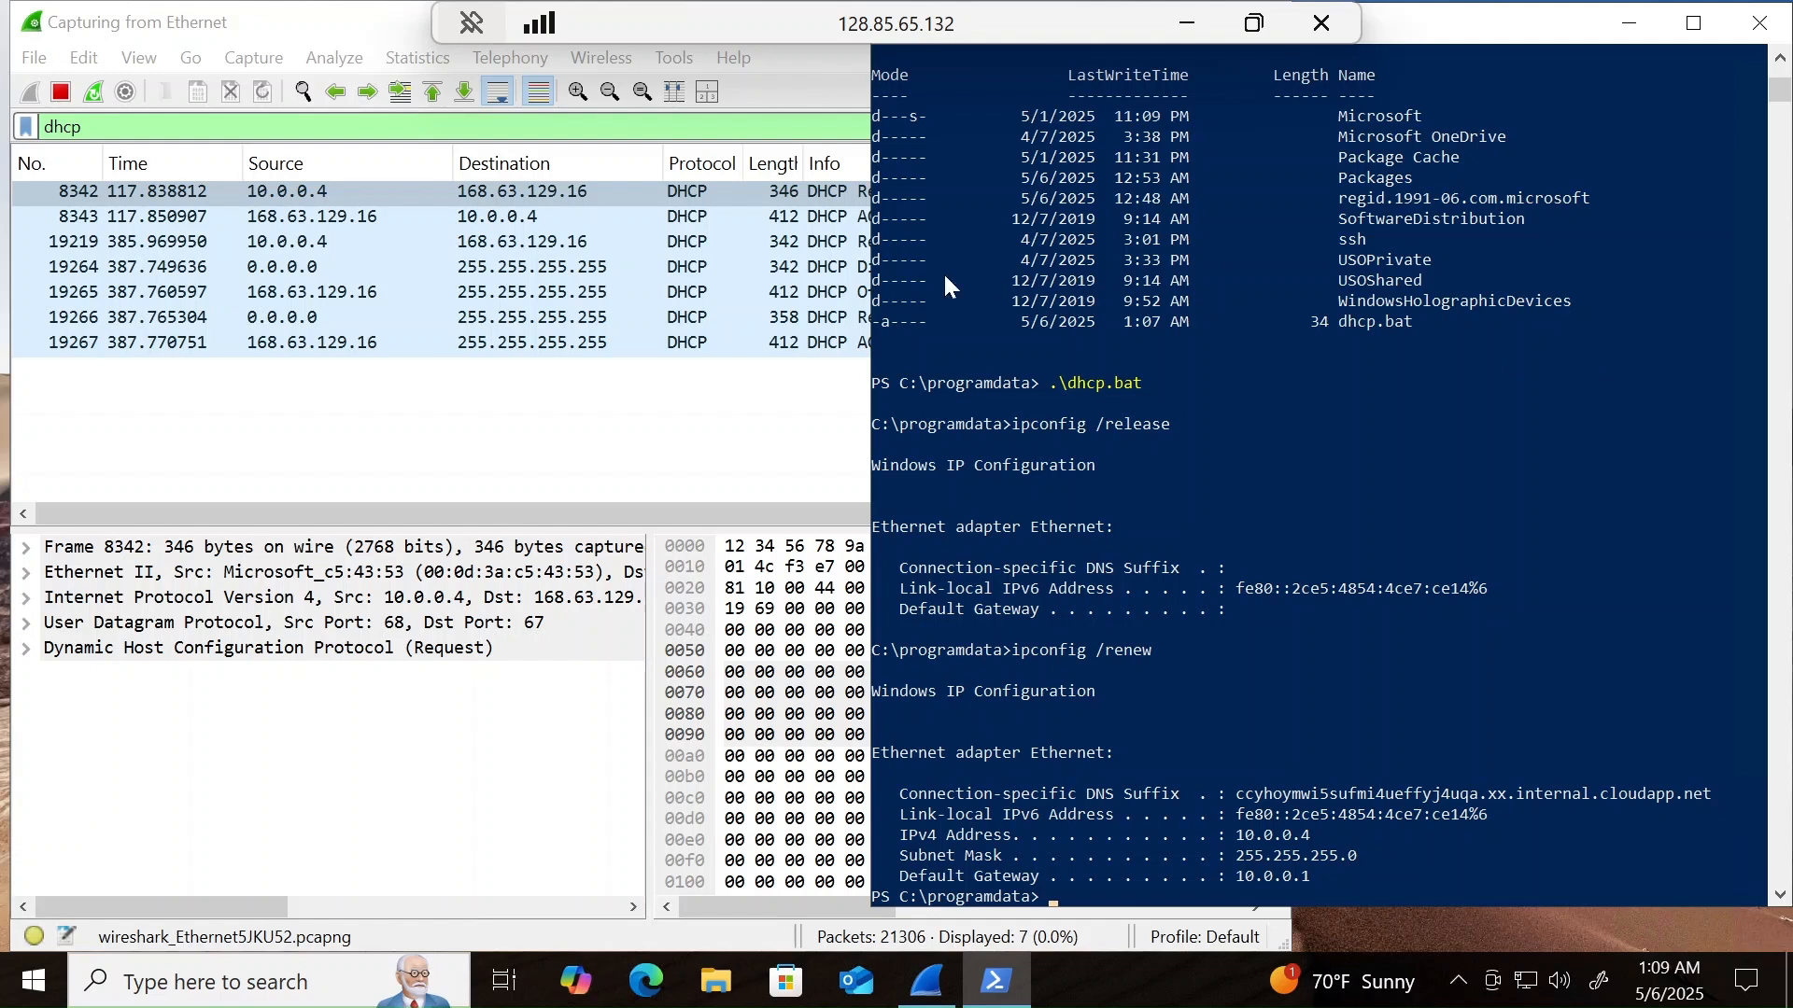
- Narrow the Wireshark window slightly and review the batch file's output in PowerShell, highlighting the renewed IPv4 address
left_click(691, 59)
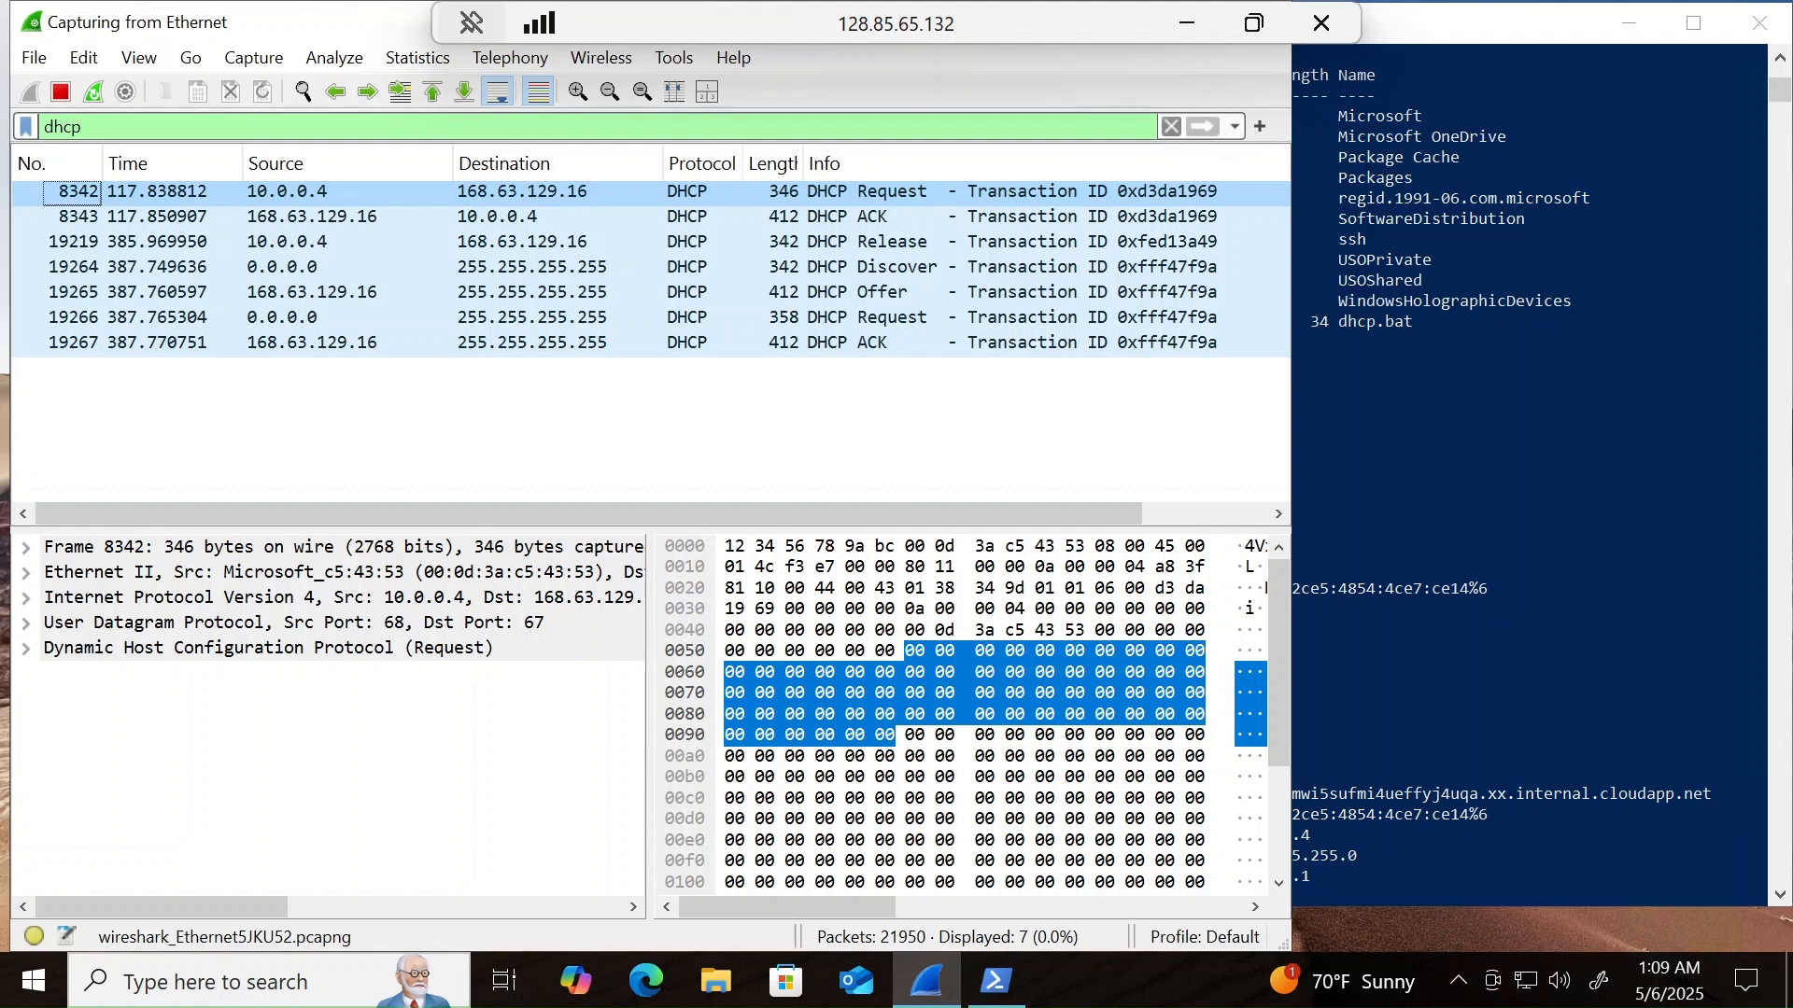
left_click_drag(1292, 175, 1207, 176)
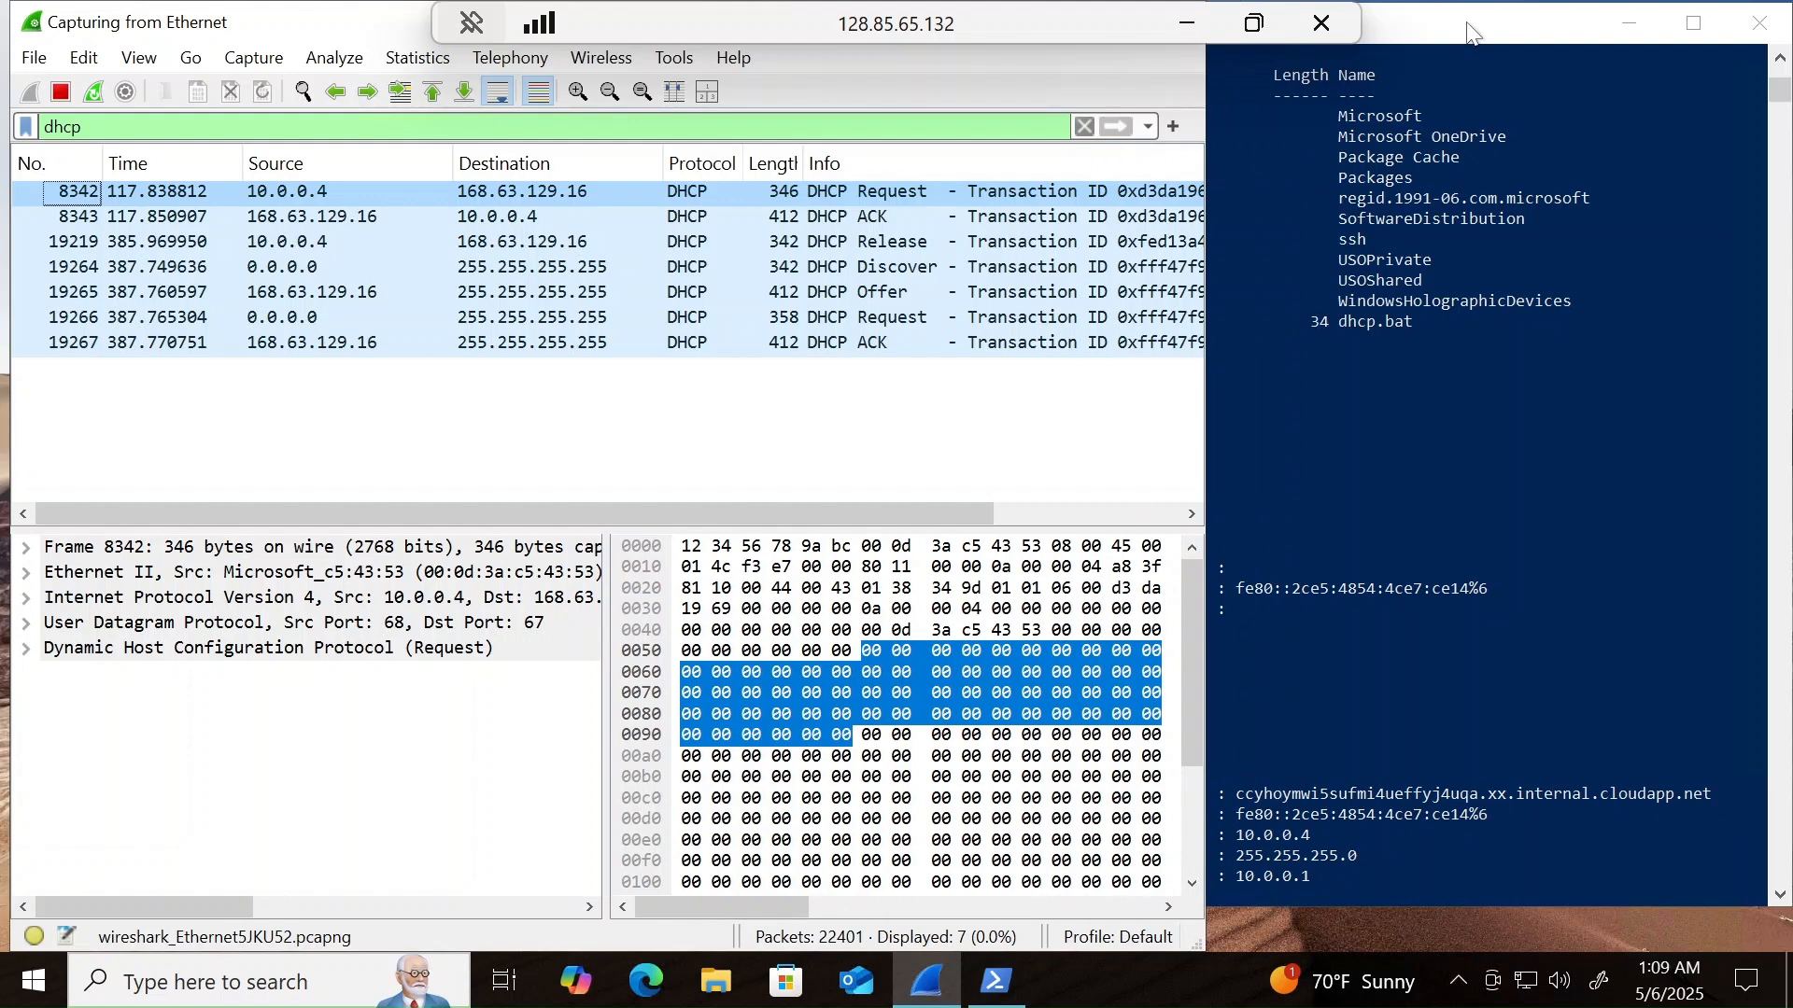
left_click(1470, 32)
scroll(1378, 475, "down", 2)
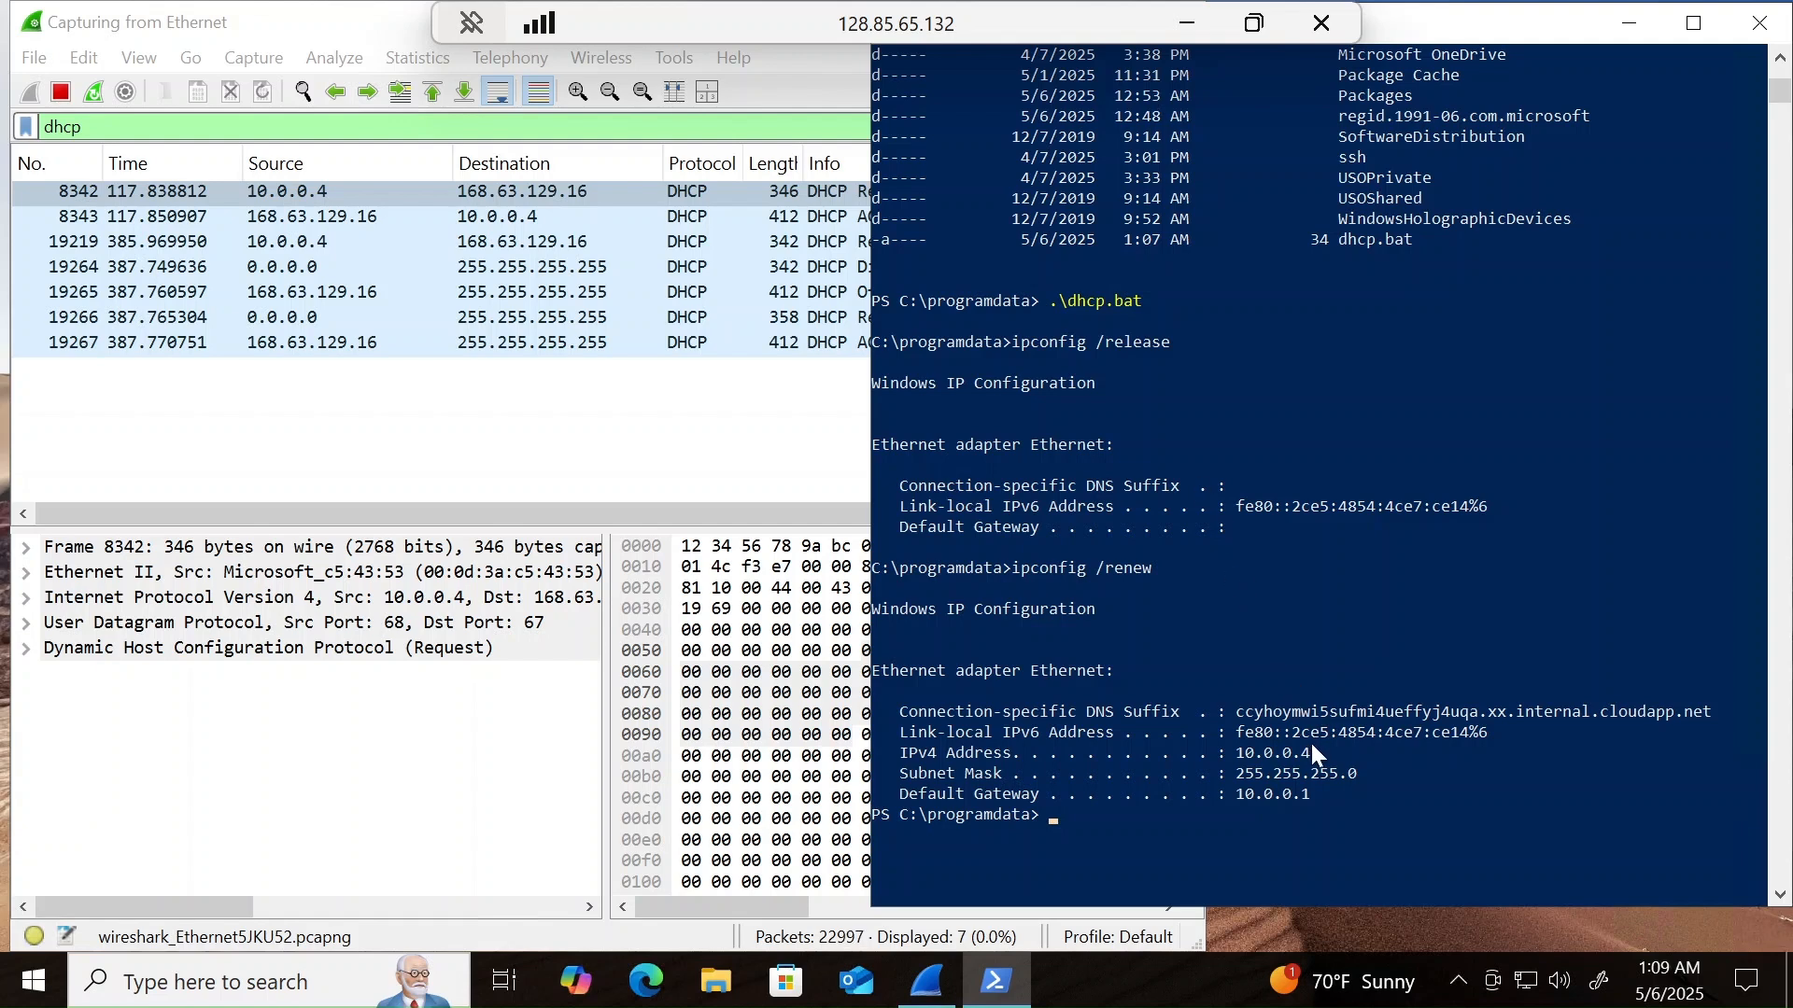
left_click_drag(1249, 752, 1240, 751)
- Switch to Chrome to highlight Step 3 in the DHCP Network Traffic Analysis document, and return to the Remote Desktop session
left_click(1187, 36)
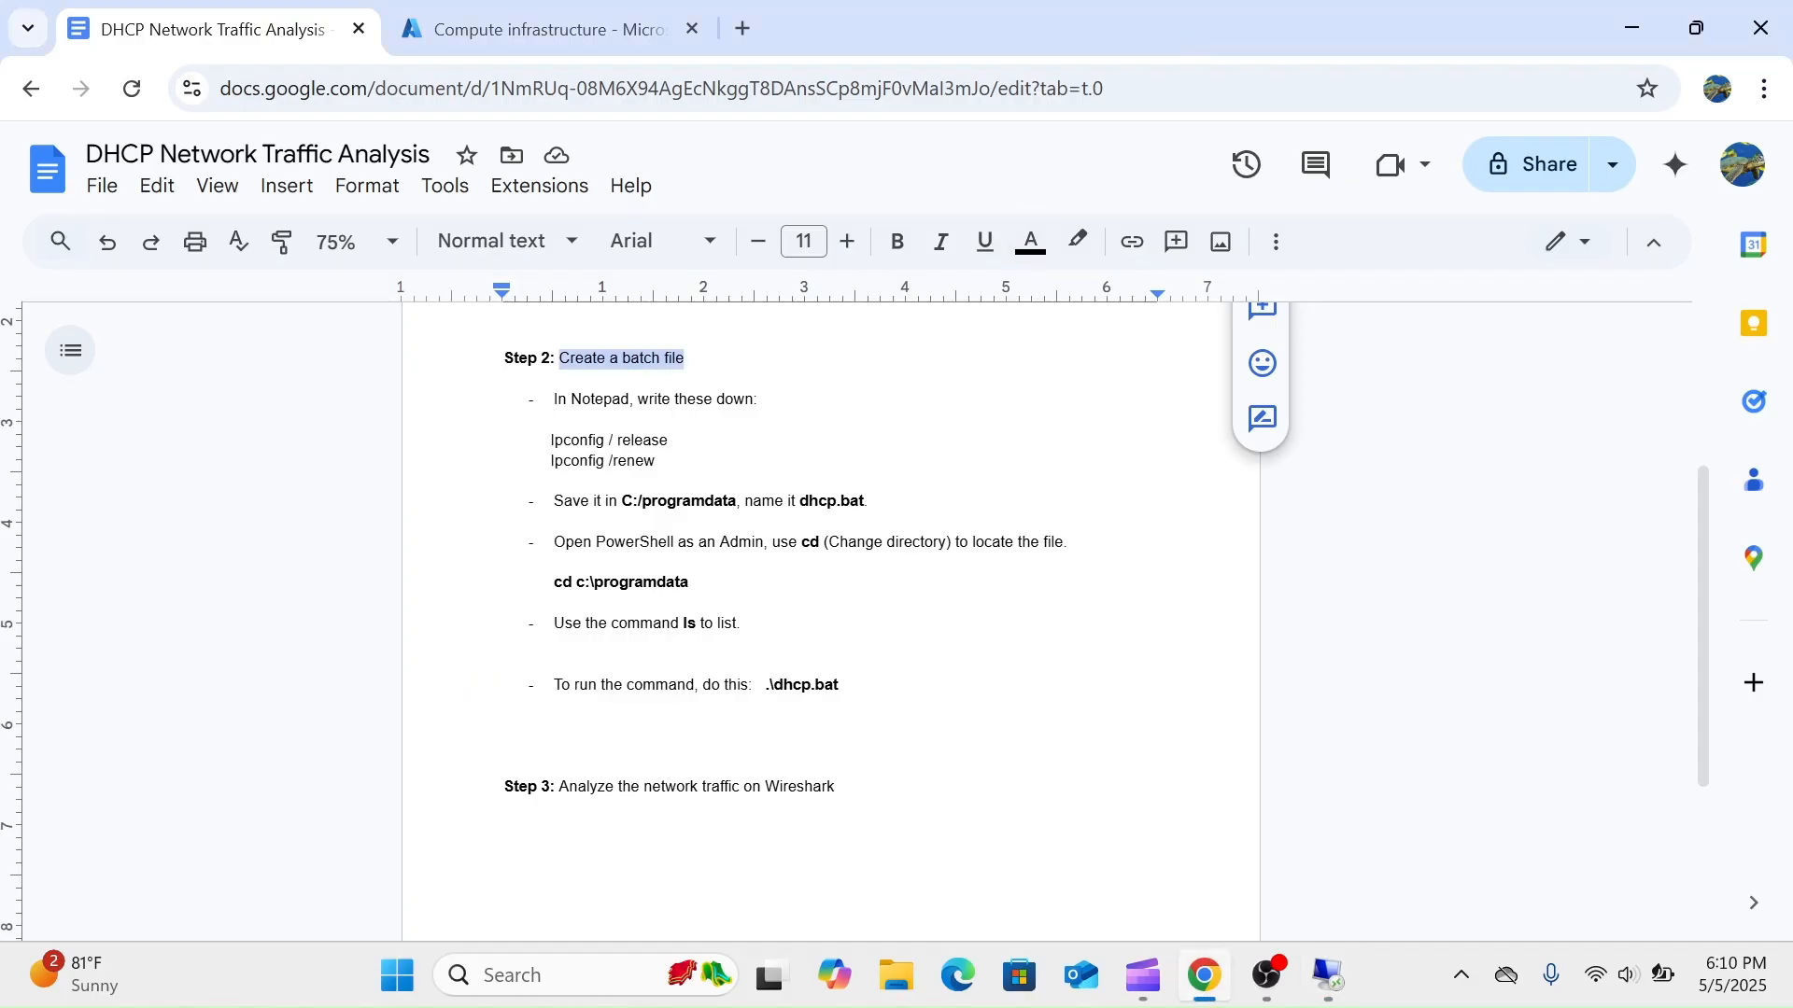
left_click_drag(837, 787, 505, 766)
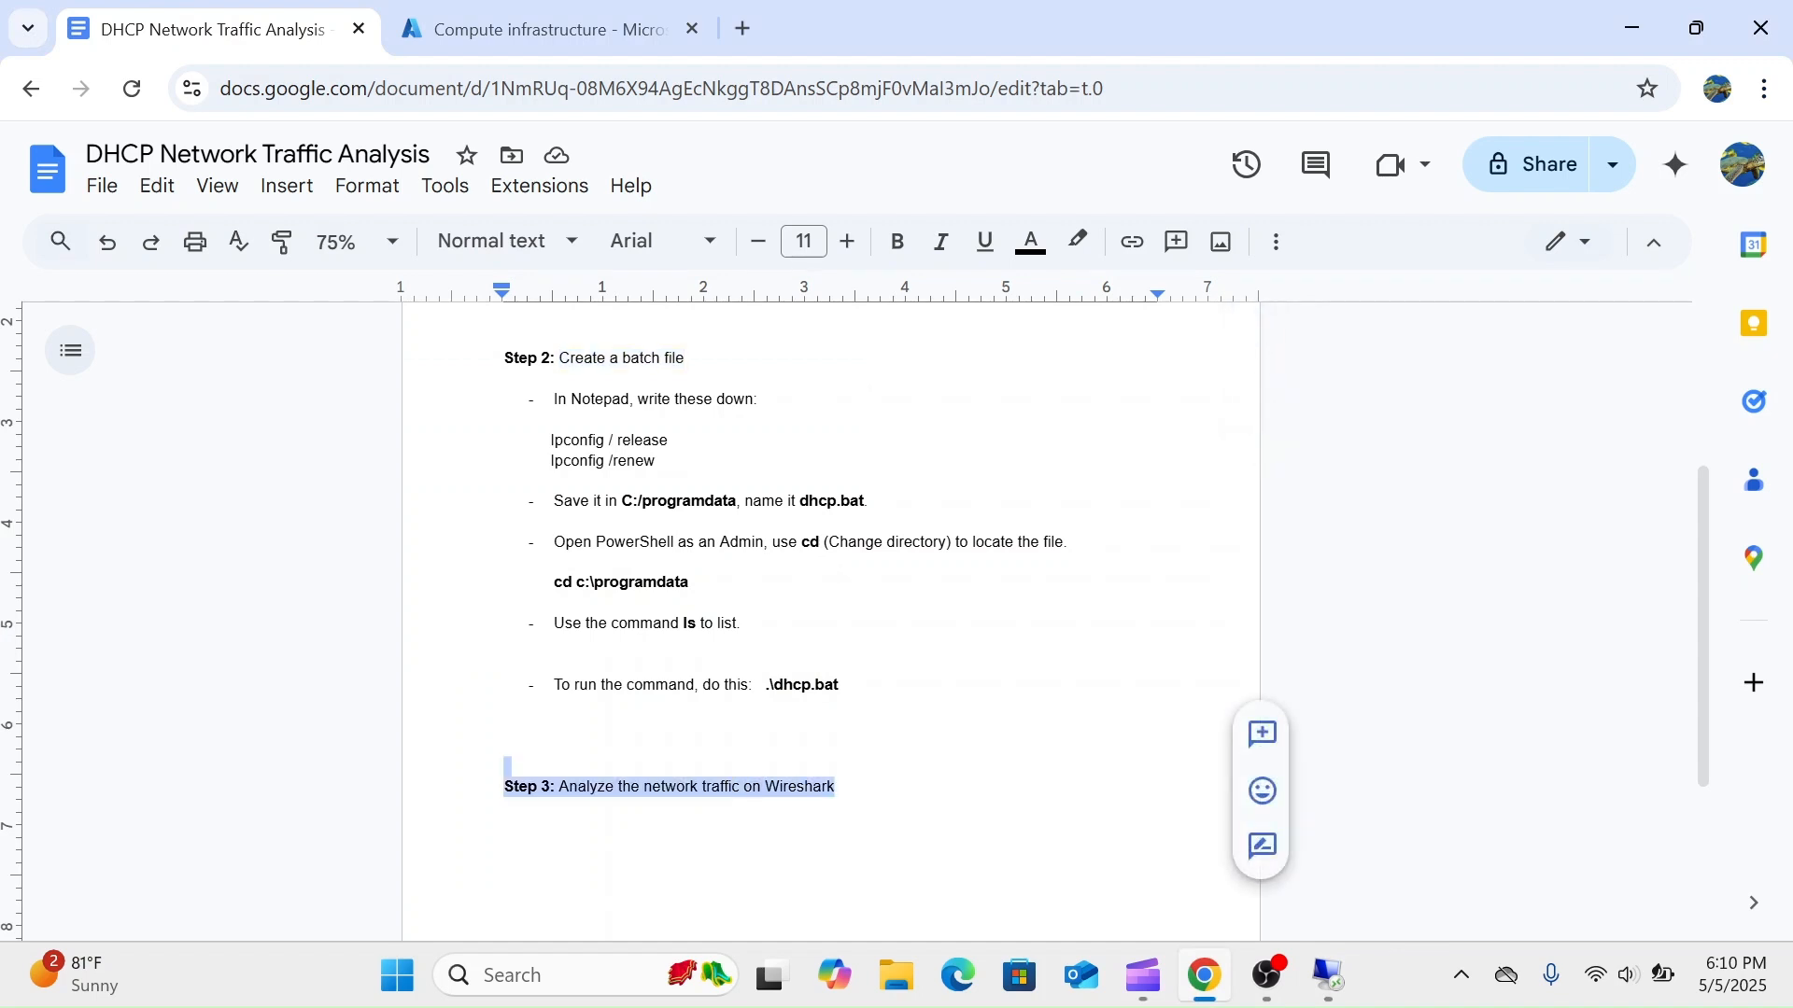
left_click(1327, 976)
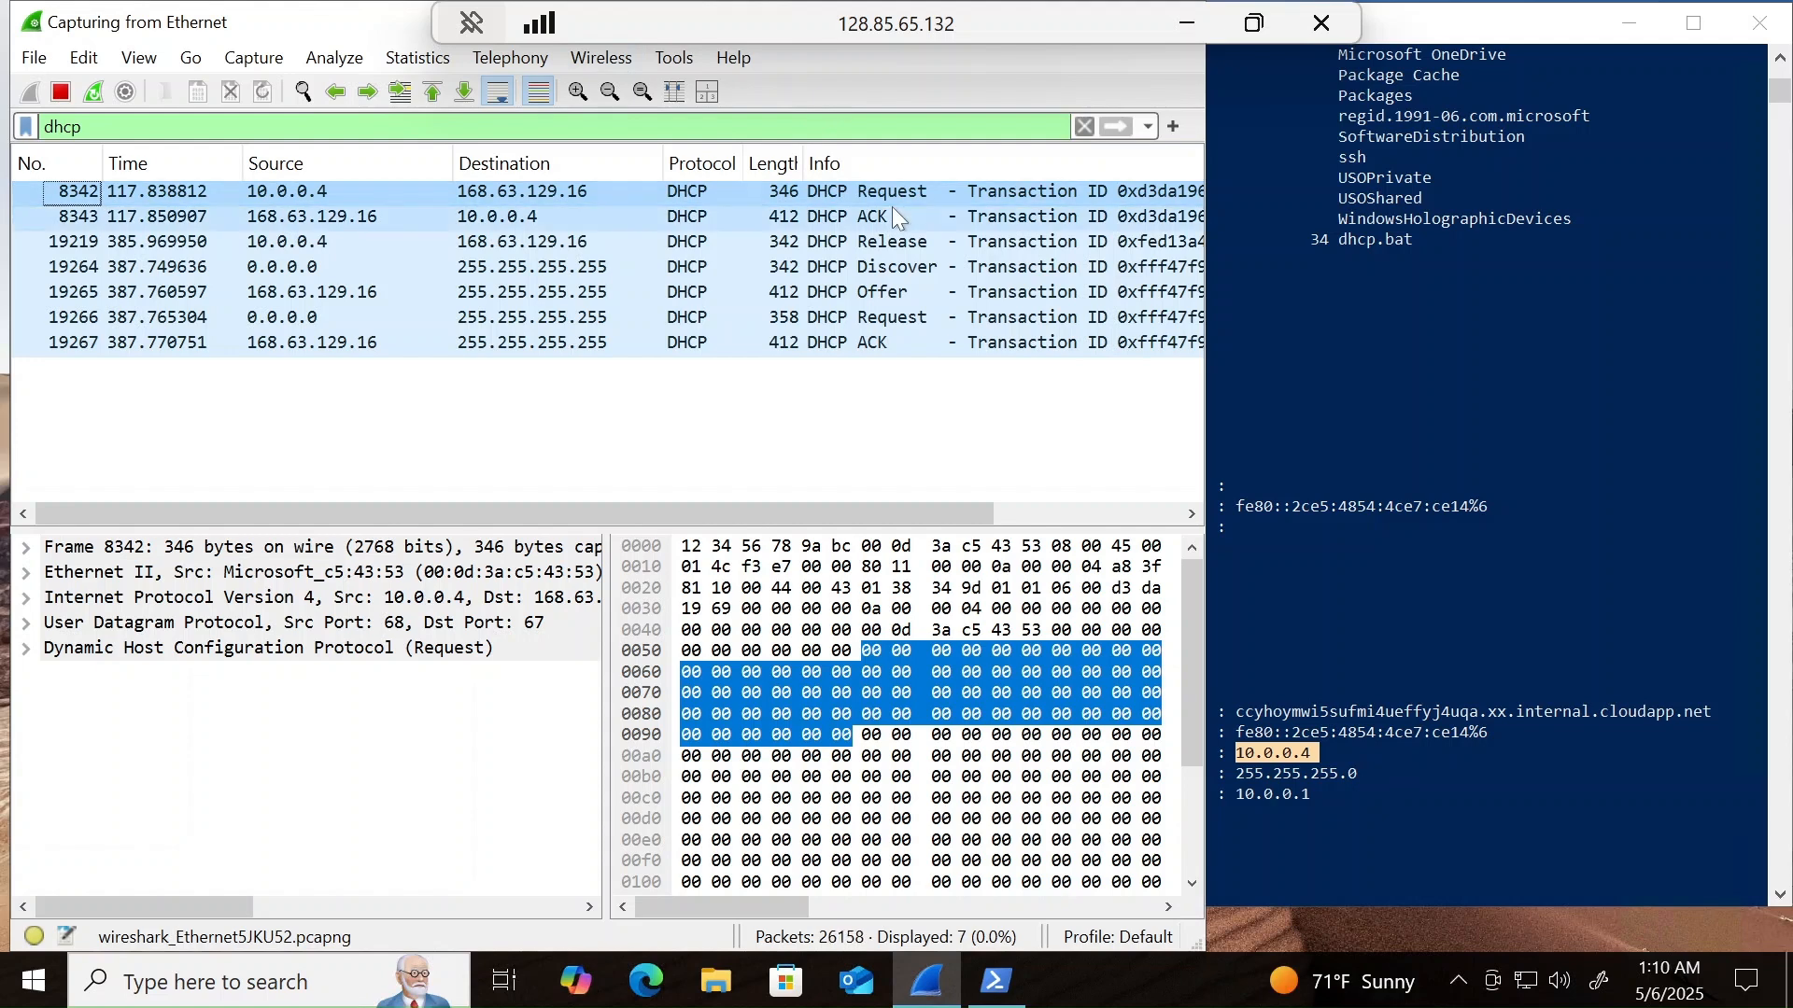
- Inspect the captured DHCP Release, Discover, Offer, Request and ACK packets in Wireshark and compare them with the PowerShell output
left_click(898, 237)
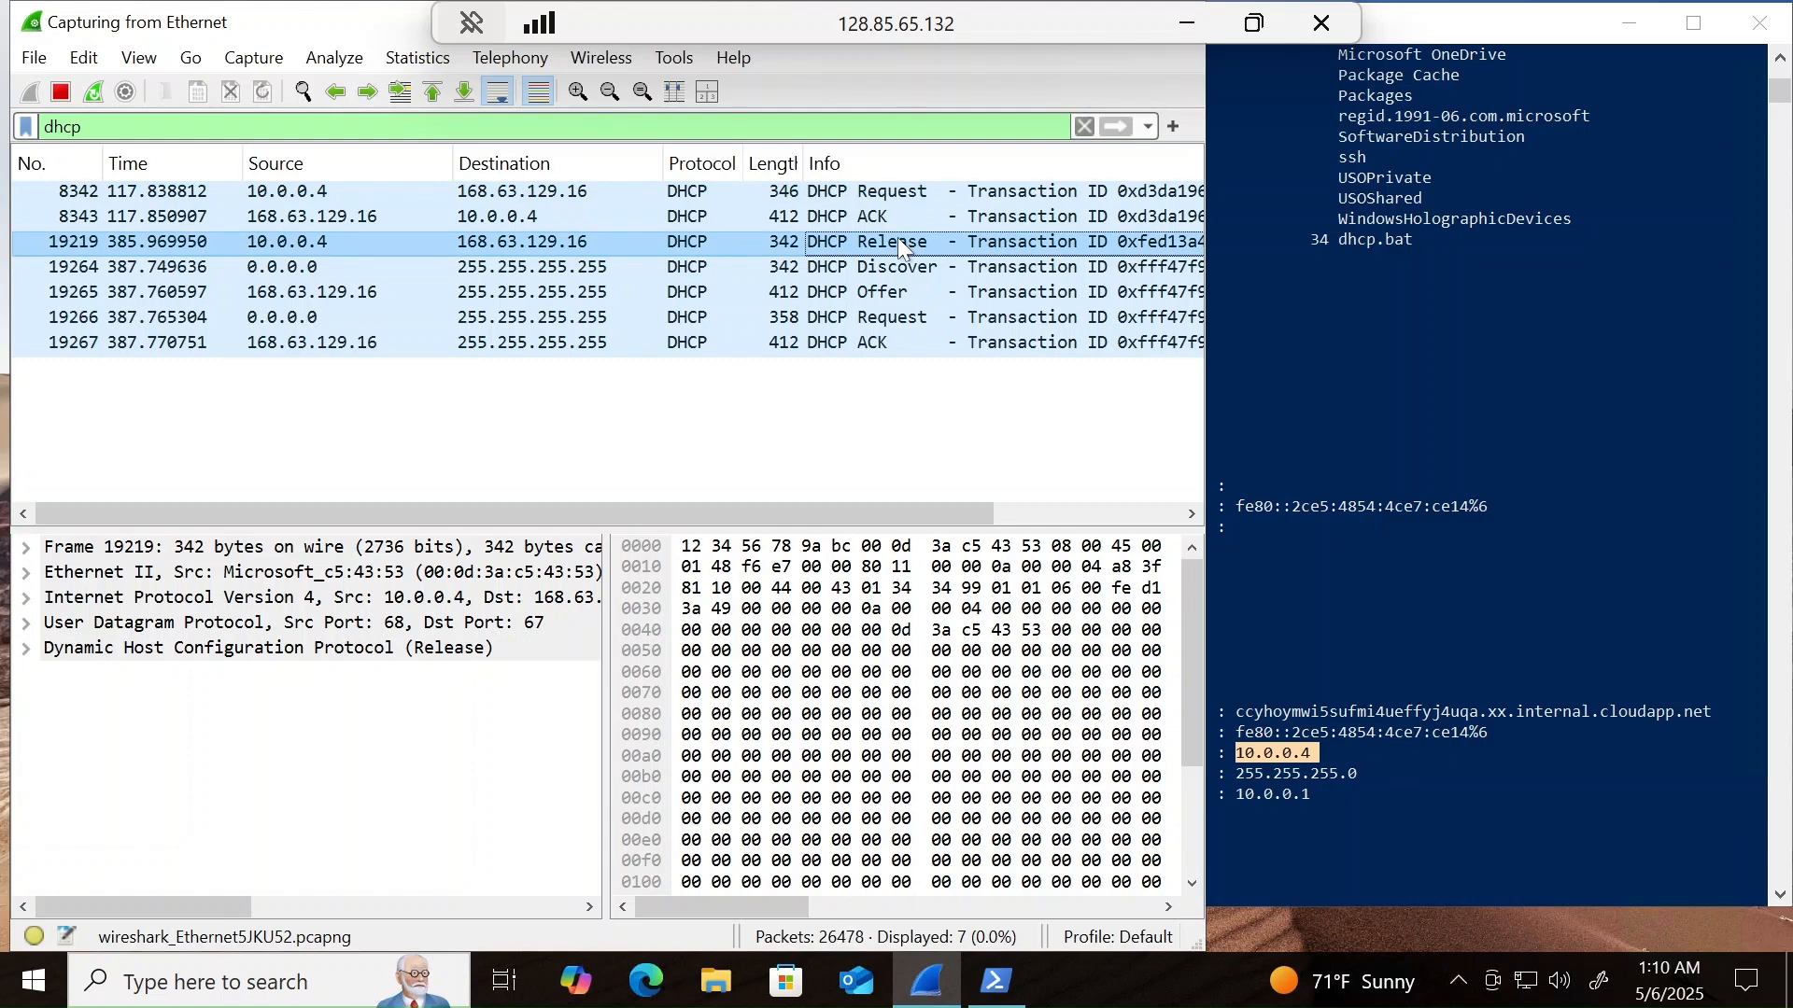
key("Down")
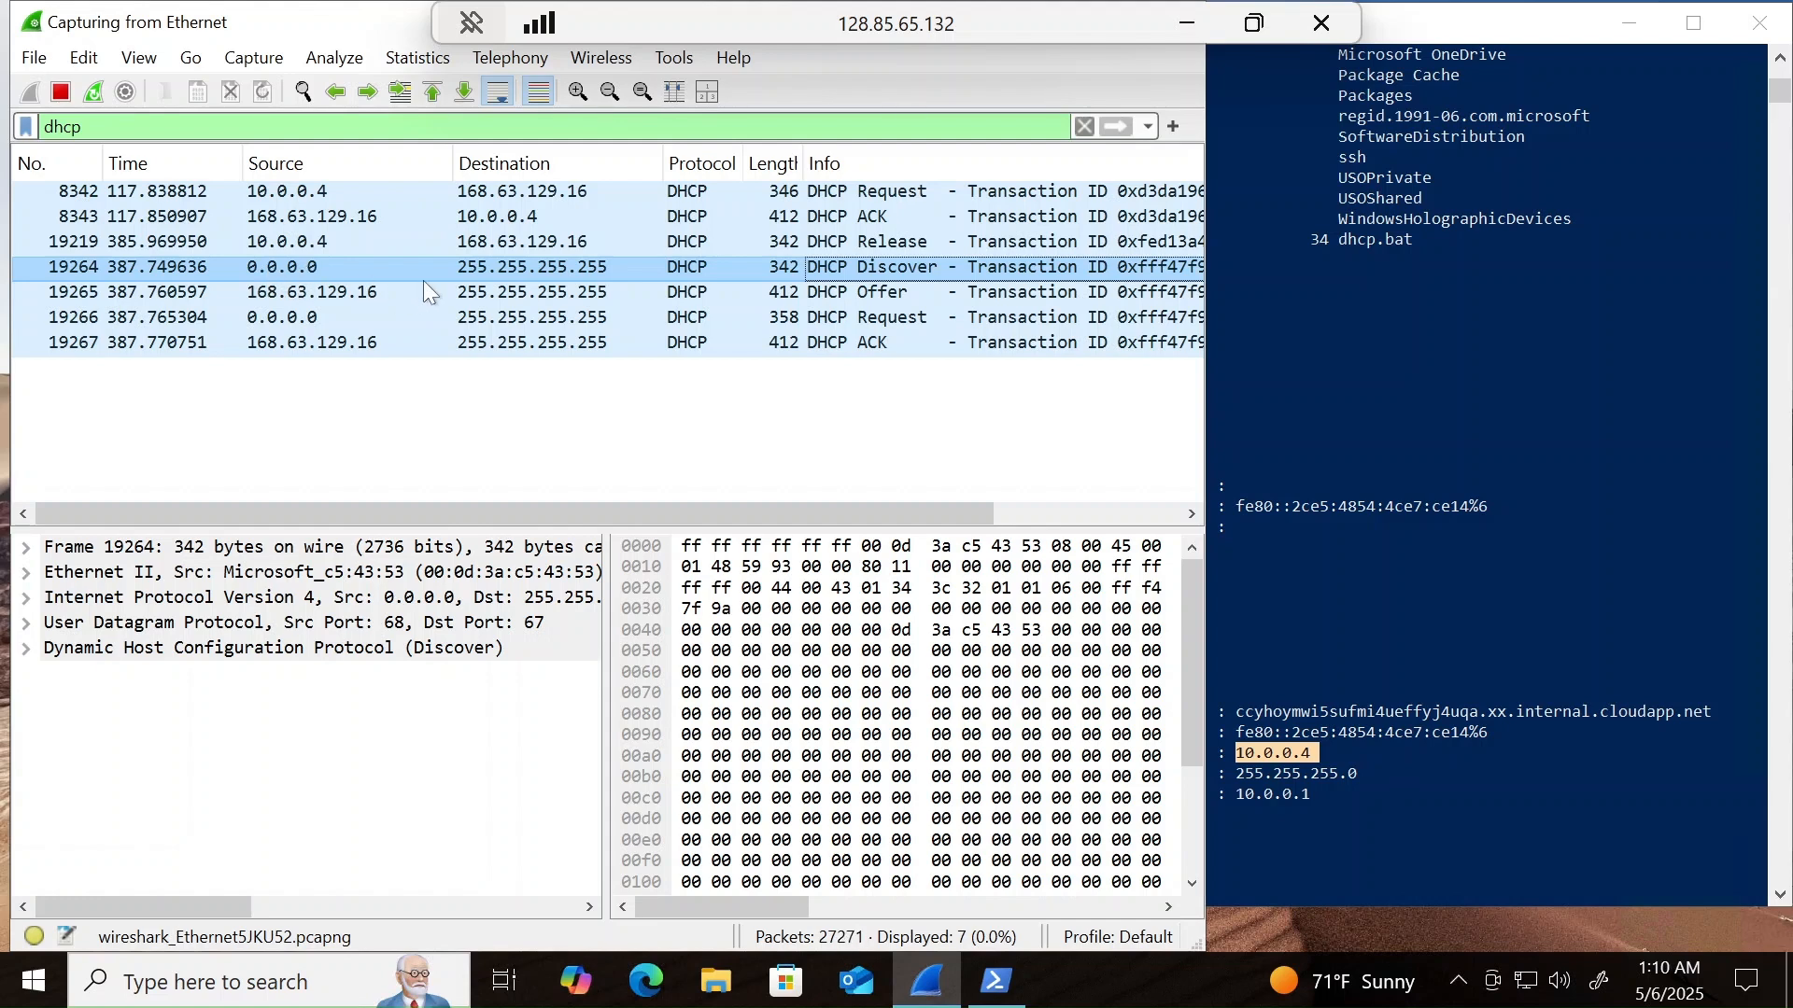
left_click(332, 297)
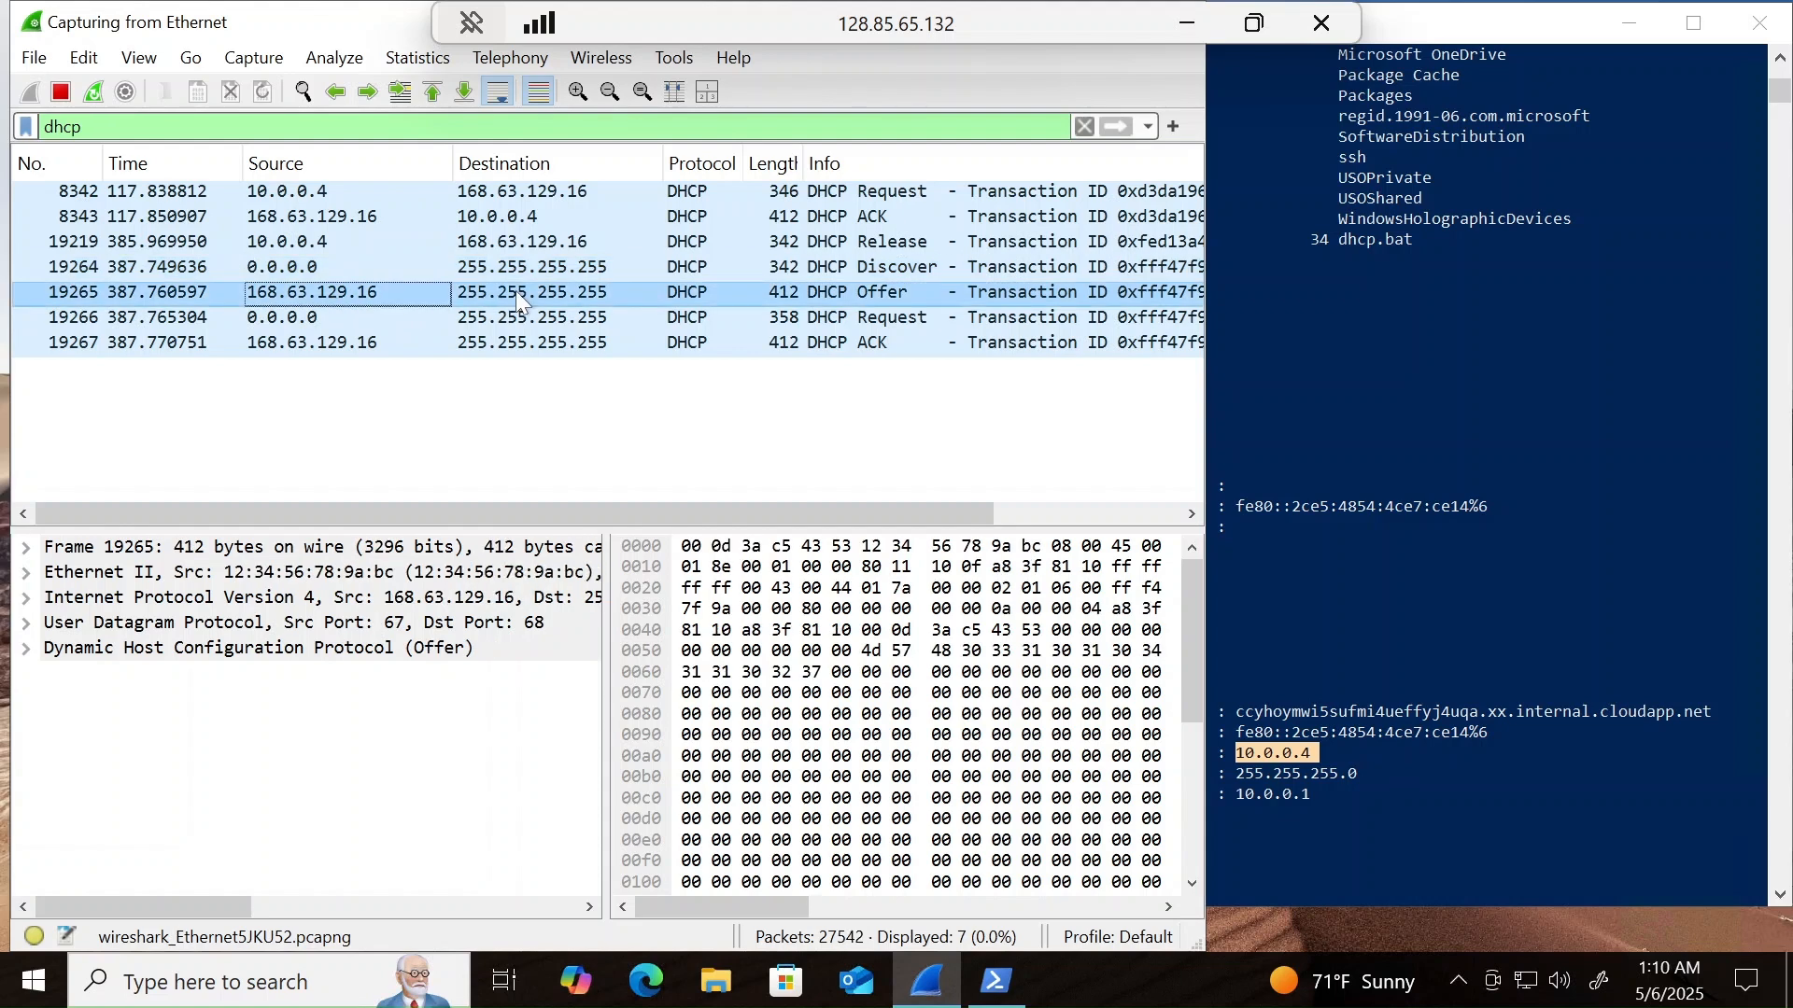
key("Down")
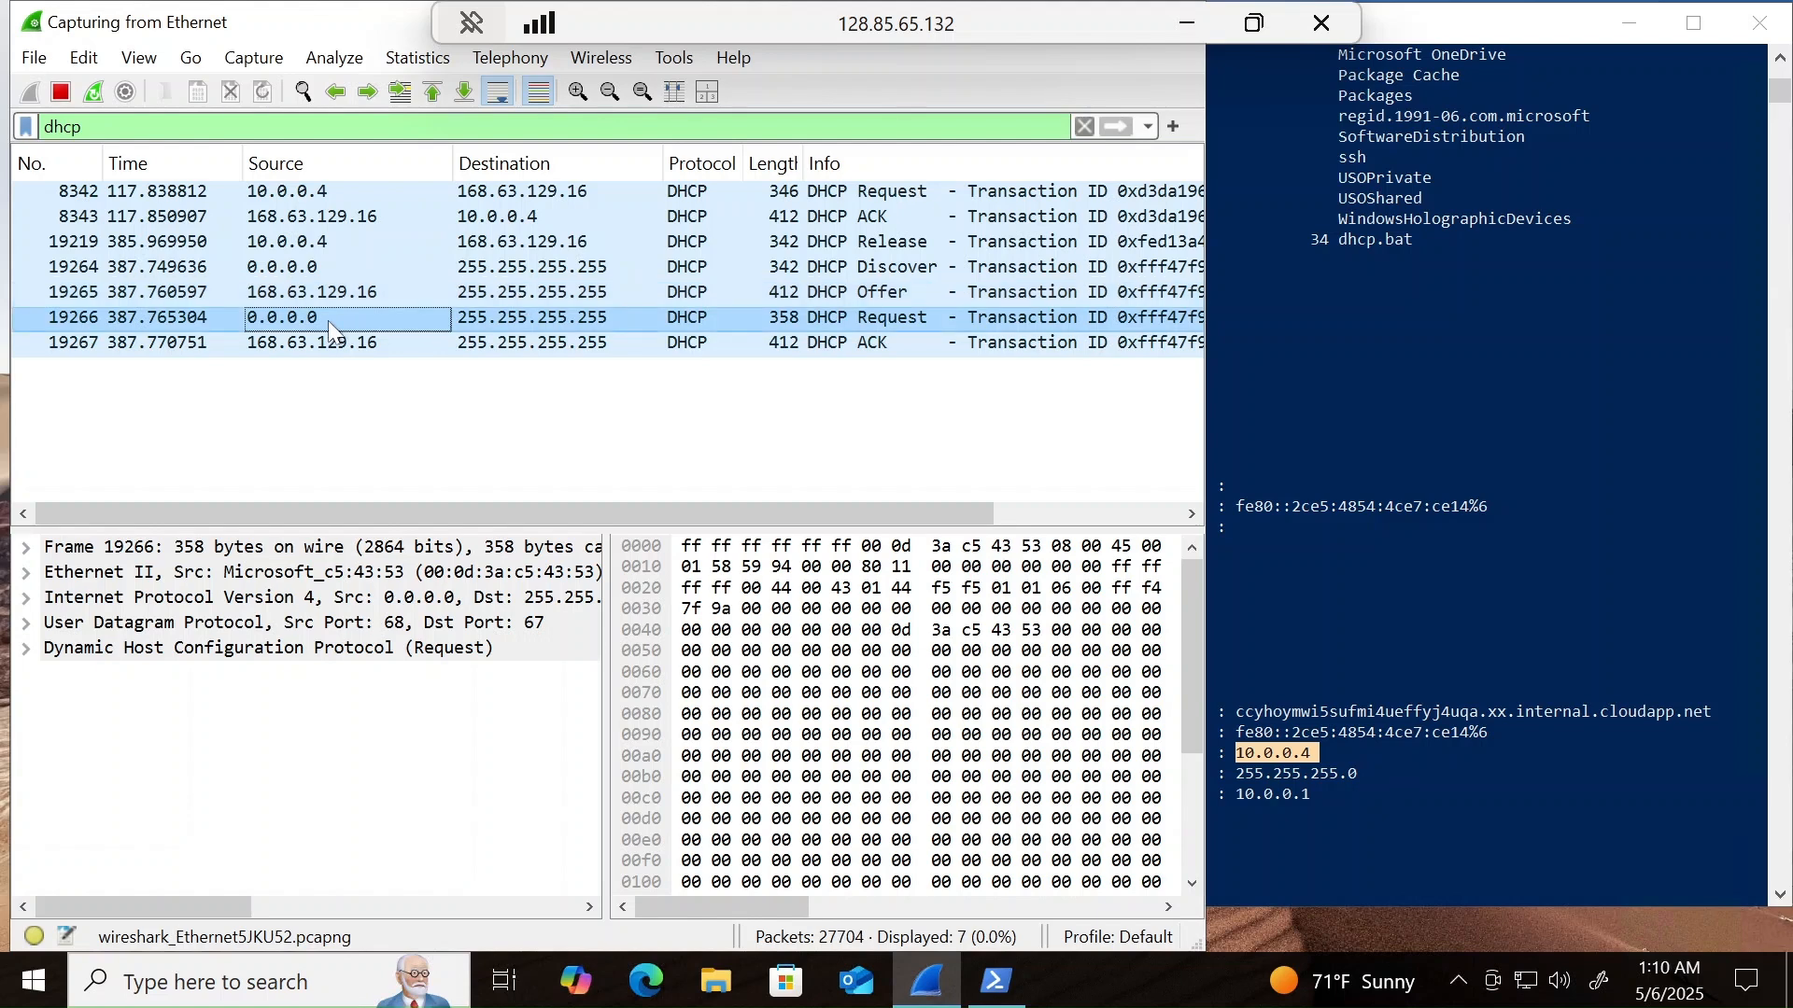
key("Down")
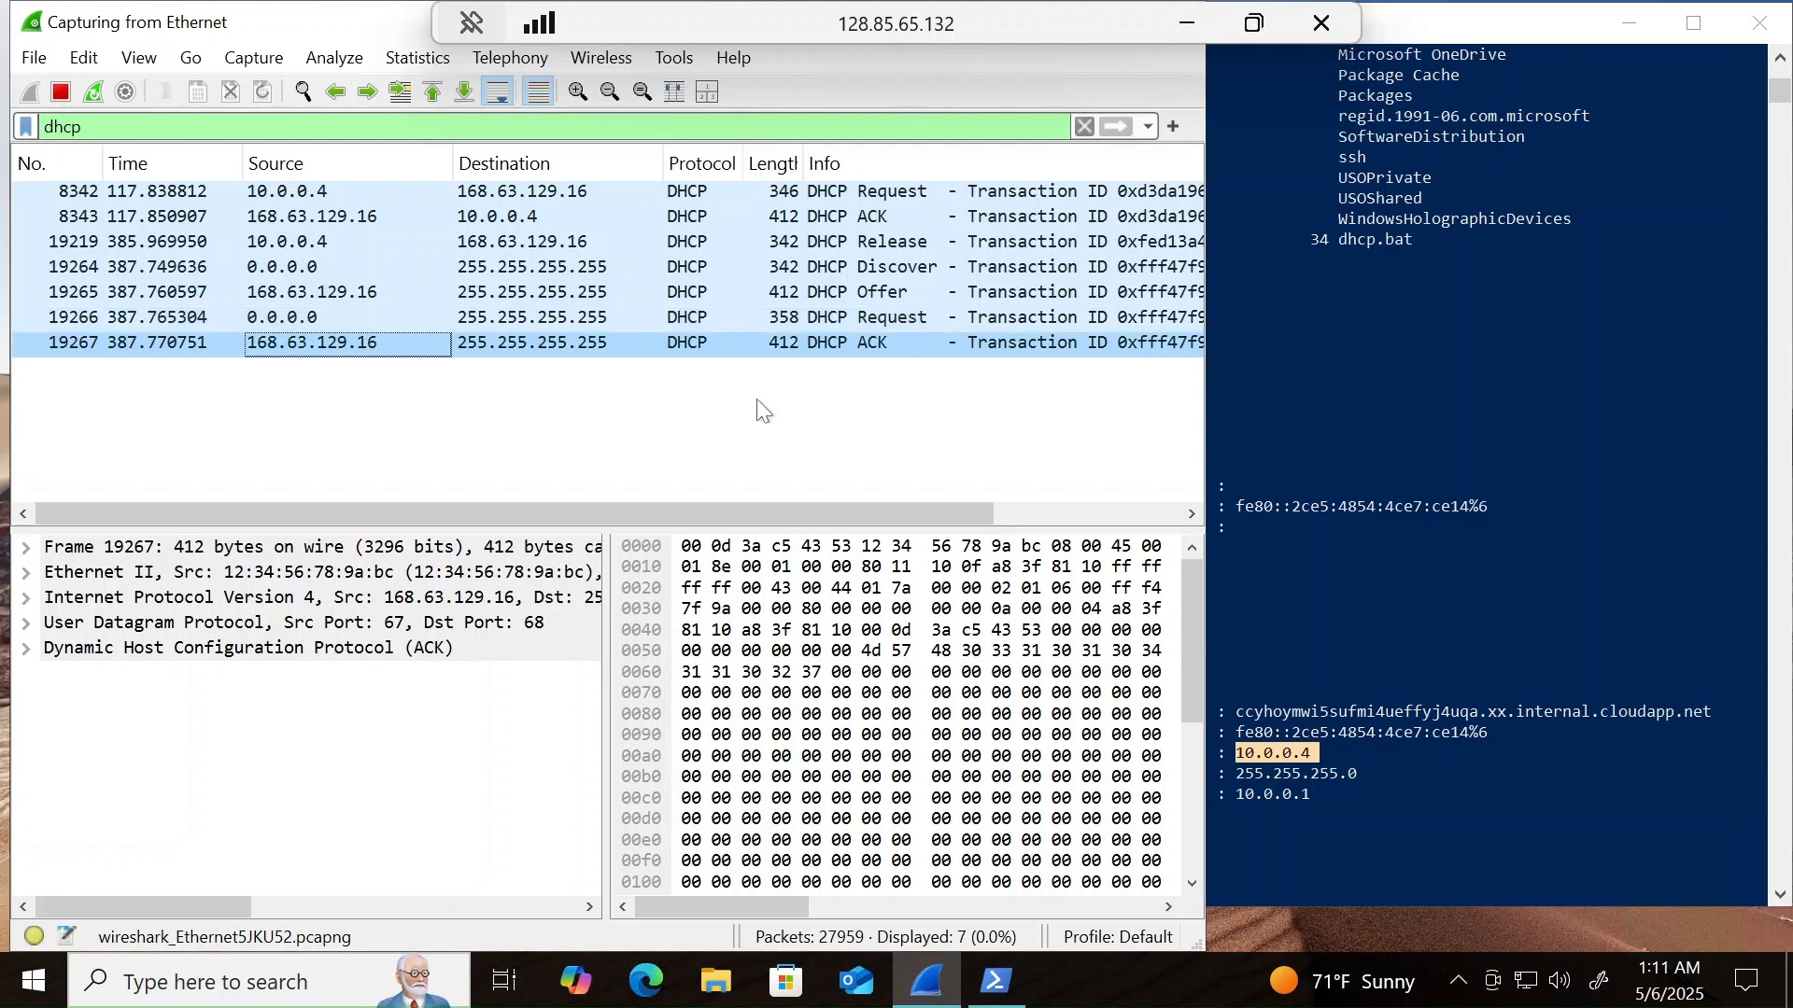
left_click(1428, 362)
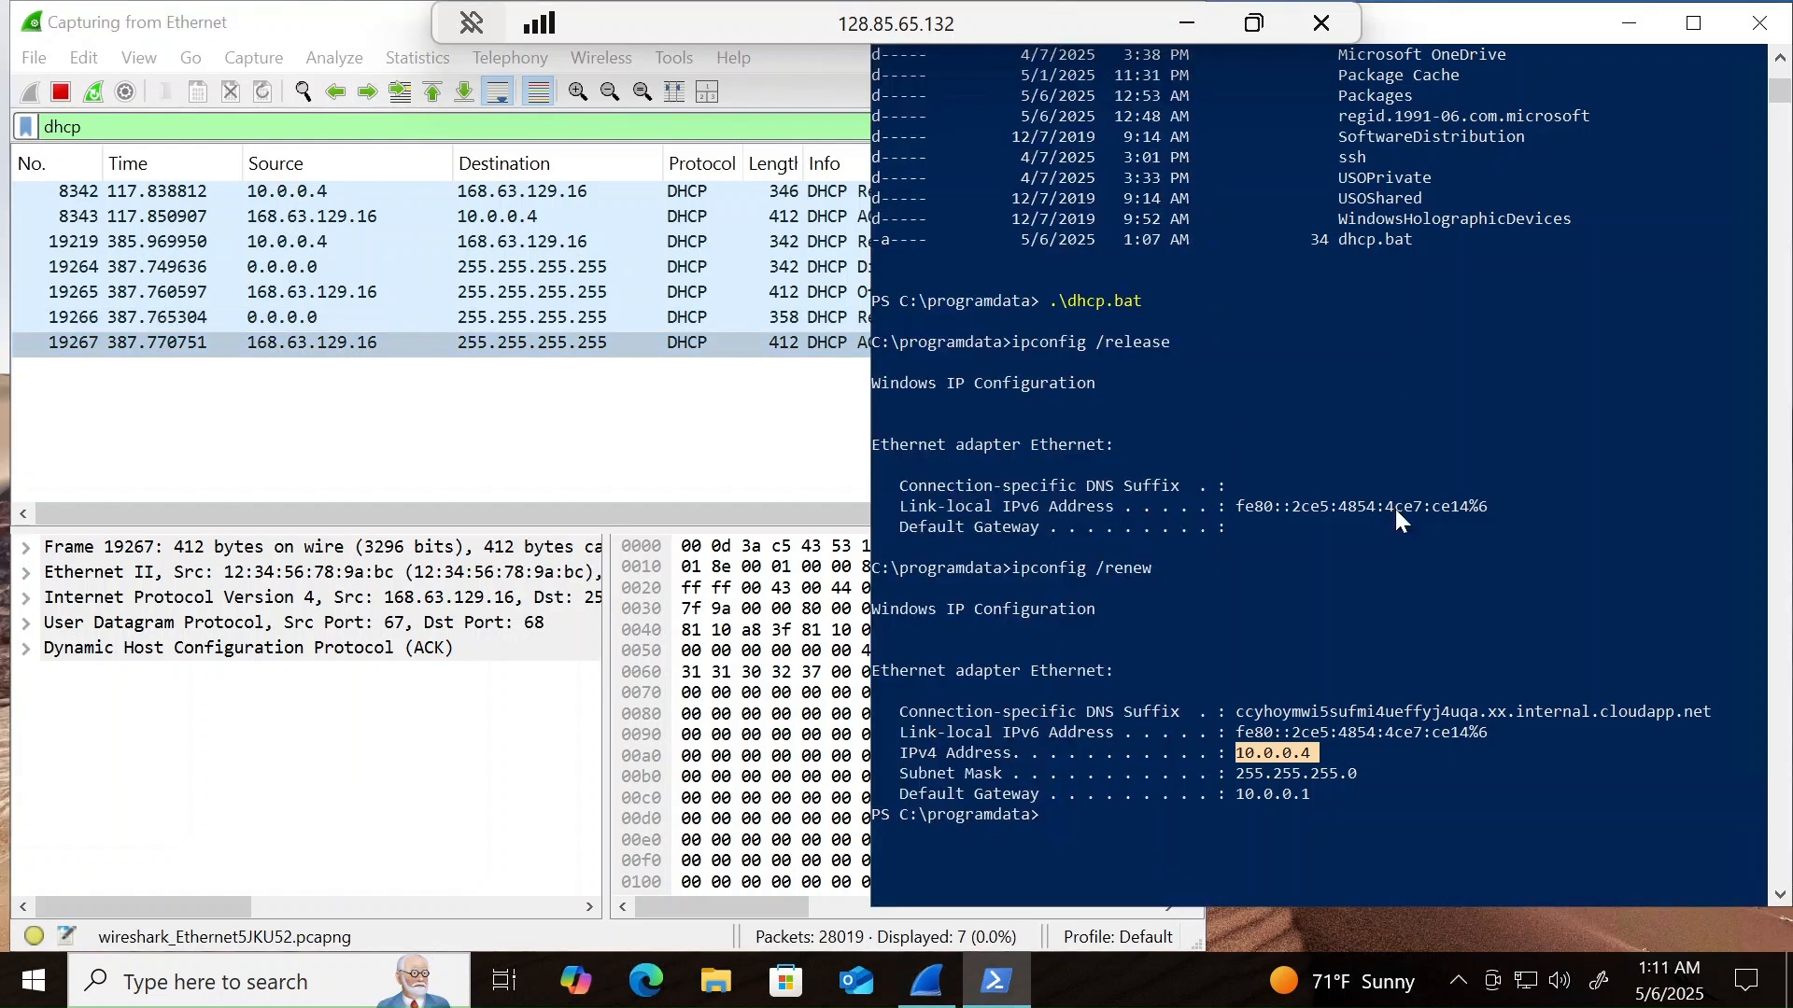
left_click(1300, 820)
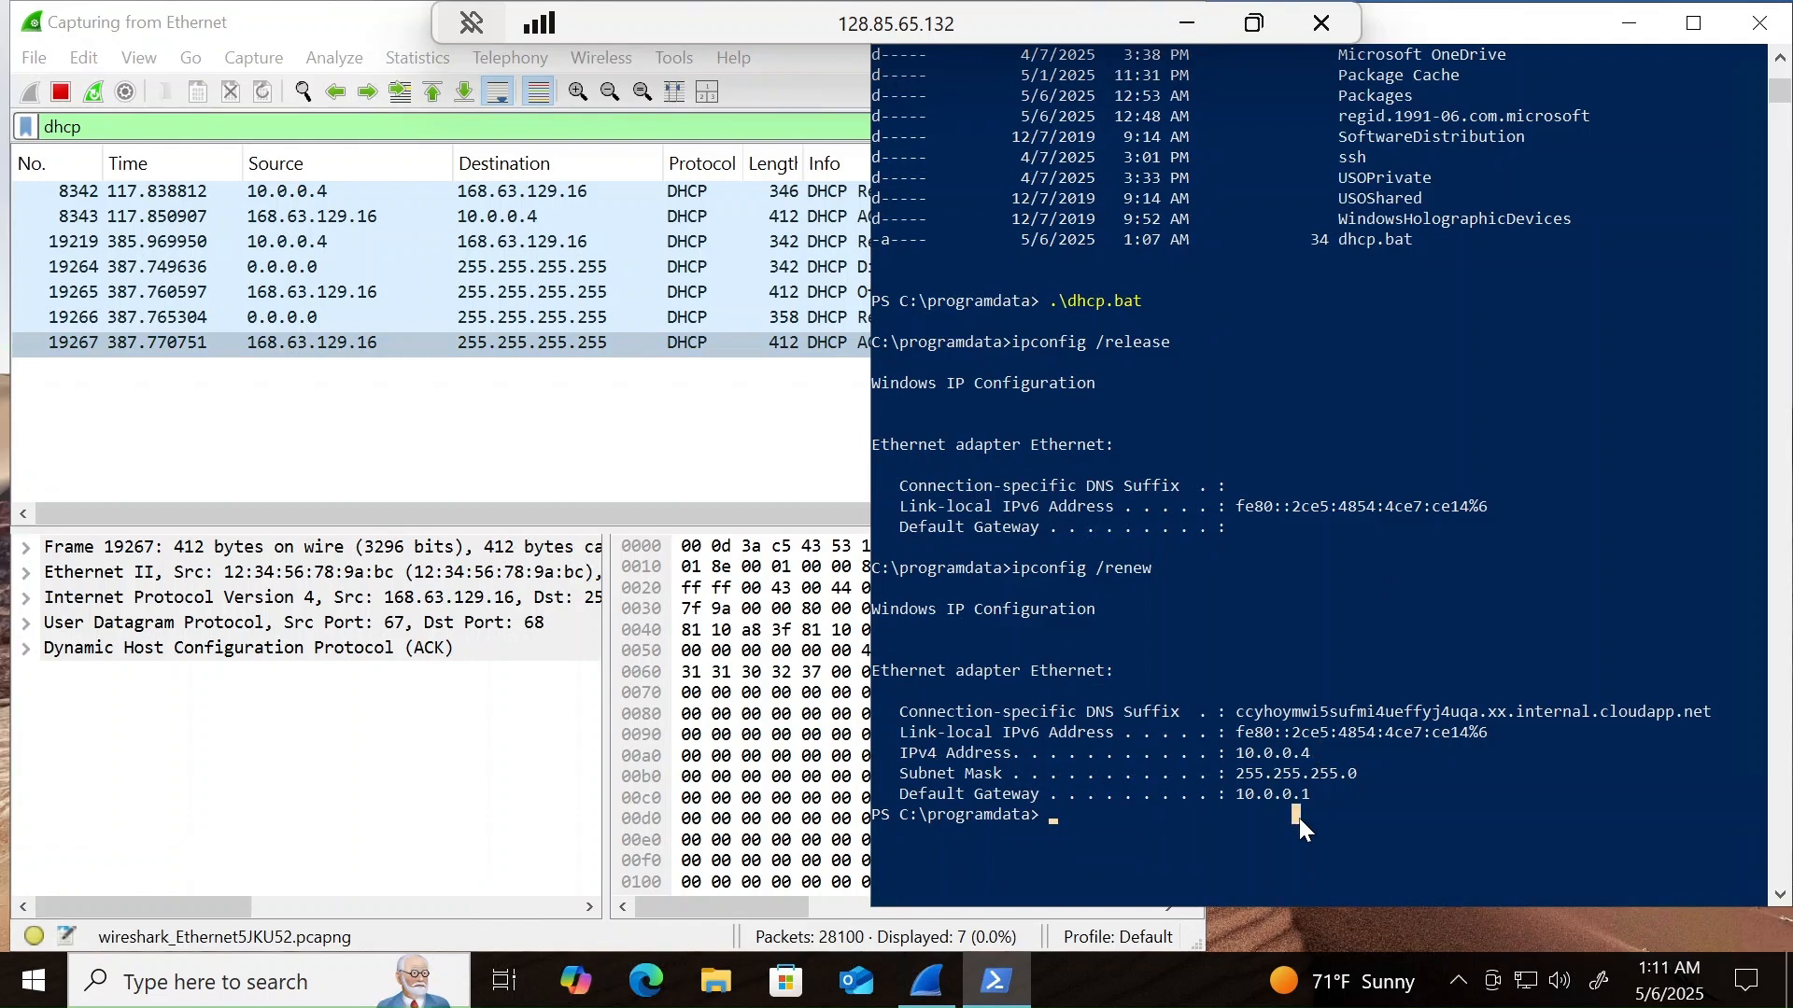